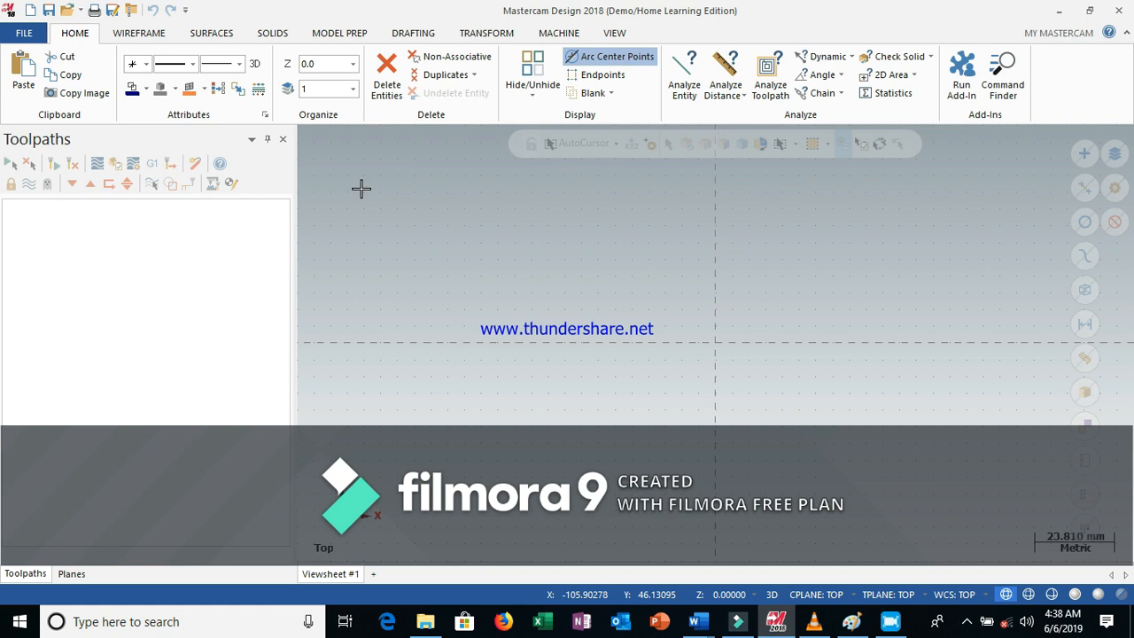
Start Line Endpoints and draw a vertical line upward from the origin
{"action": "left_click", "coordinate": [140, 36]}
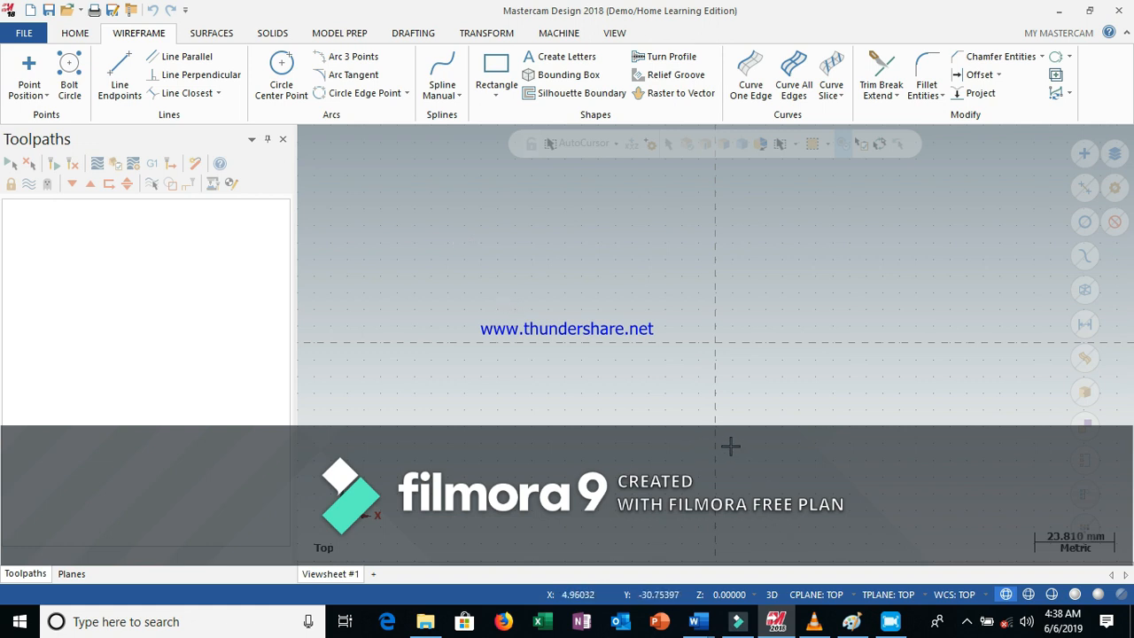
{"action": "left_click", "coordinate": [120, 71]}
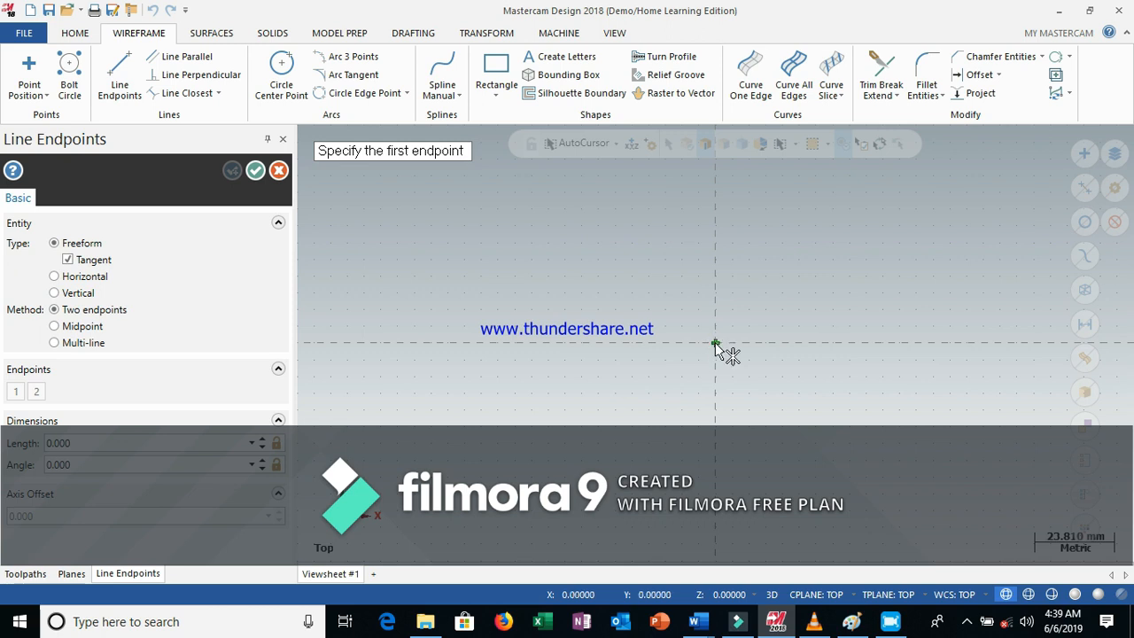
{"action": "left_click", "coordinate": [715, 342]}
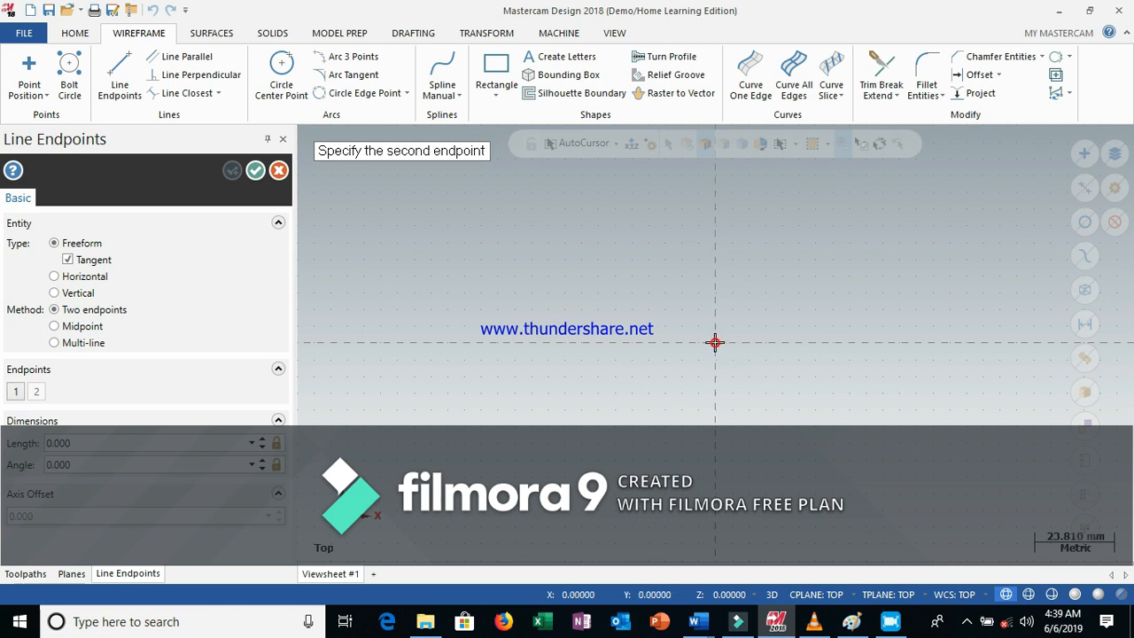
{"action": "left_click", "coordinate": [715, 291]}
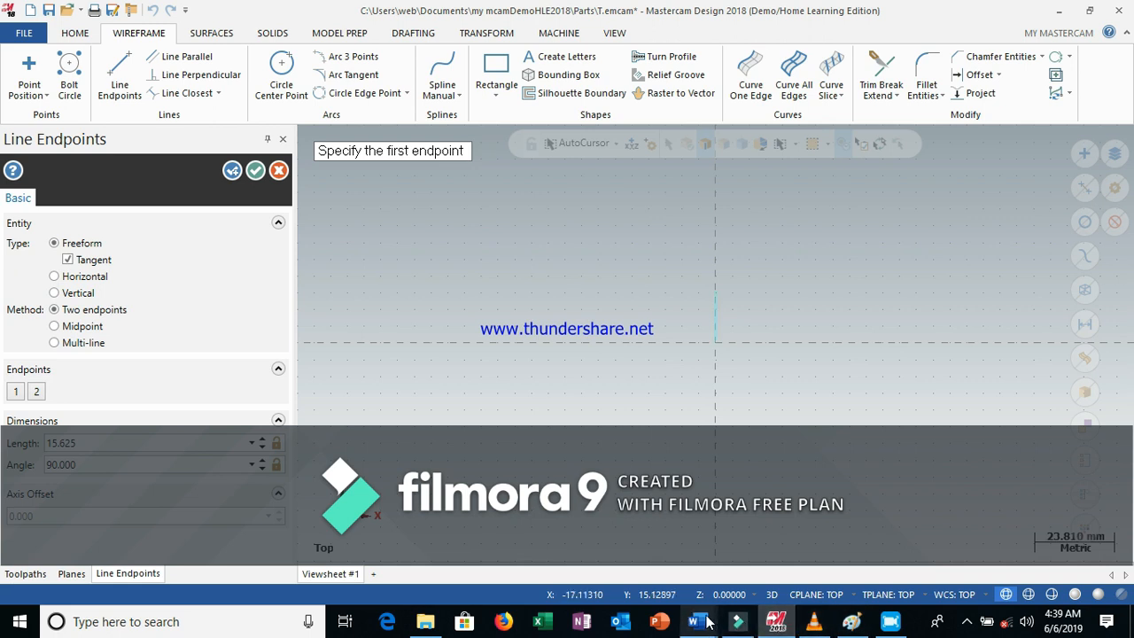
Switch to Word to consult the turning part drawing, then return to Mastercam
{"action": "mouse_move", "coordinate": [696, 622]}
{"action": "left_click", "coordinate": [787, 567]}
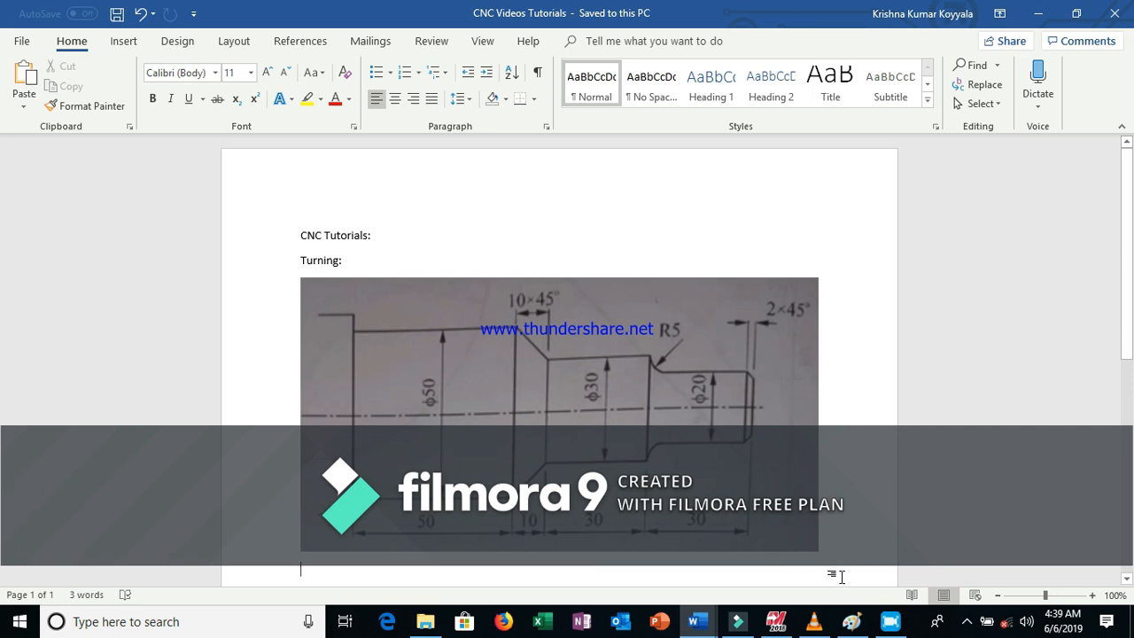
{"action": "mouse_move", "coordinate": [781, 620]}
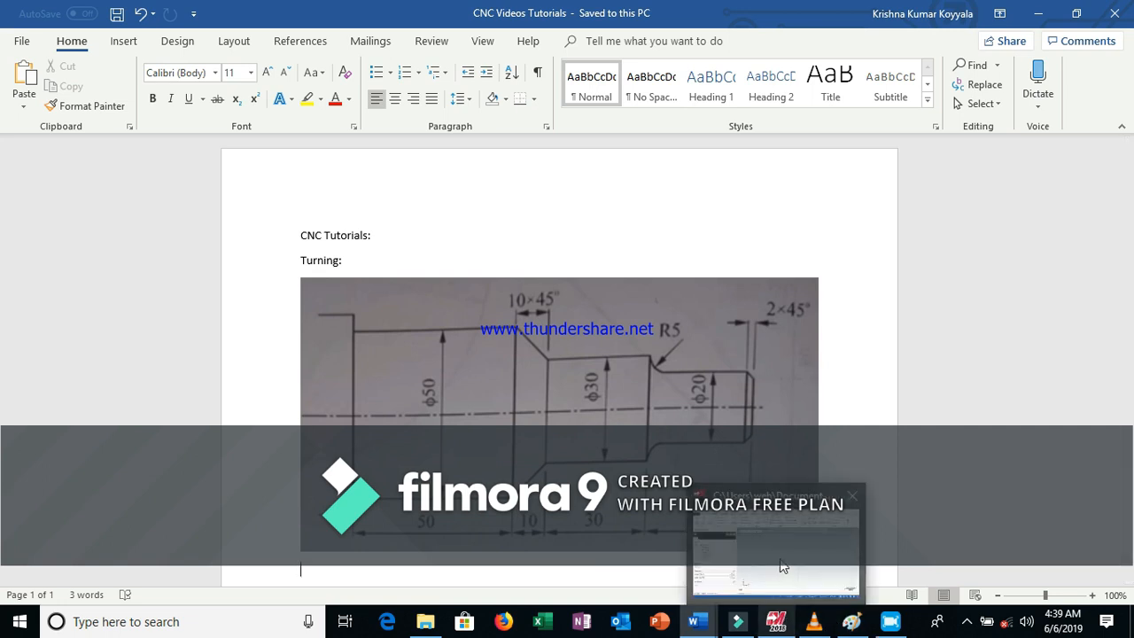
{"action": "left_click", "coordinate": [783, 568]}
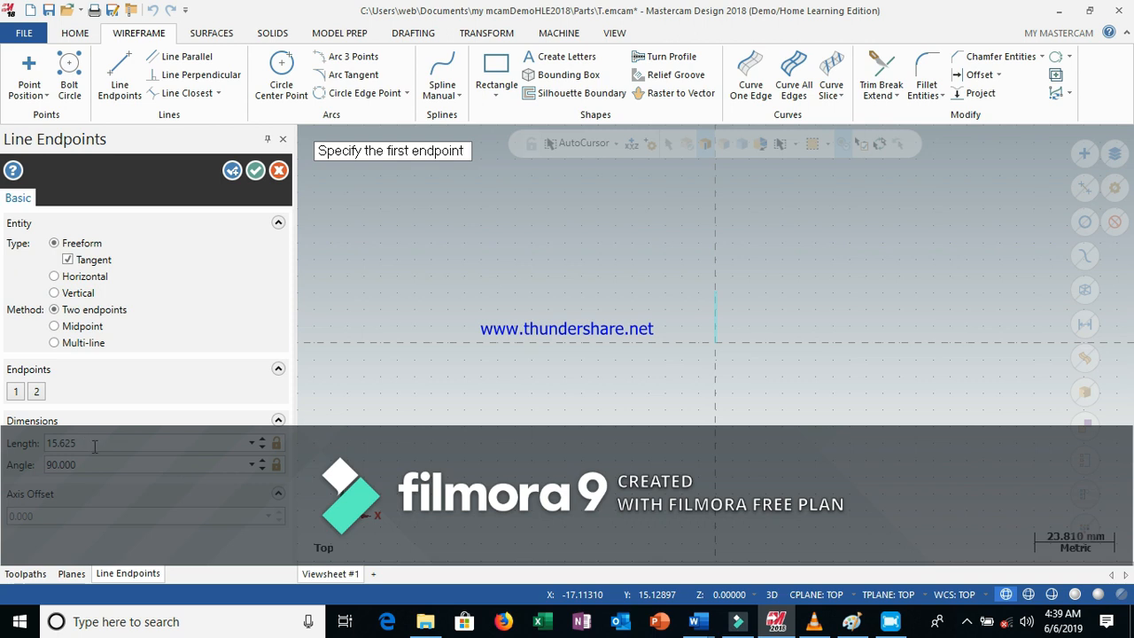
Set the vertical line's length to 10 mm and confirm the line
{"action": "left_click", "coordinate": [88, 444]}
{"action": "left_click", "coordinate": [86, 443]}
{"action": "left_click", "coordinate": [90, 444]}
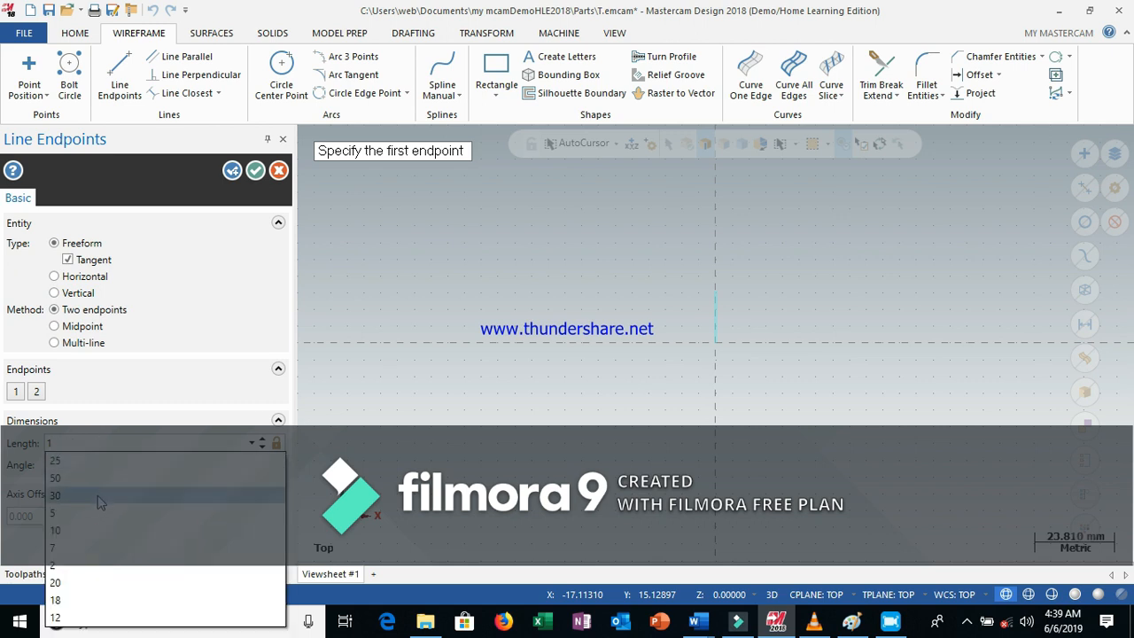
{"action": "left_click", "coordinate": [103, 532]}
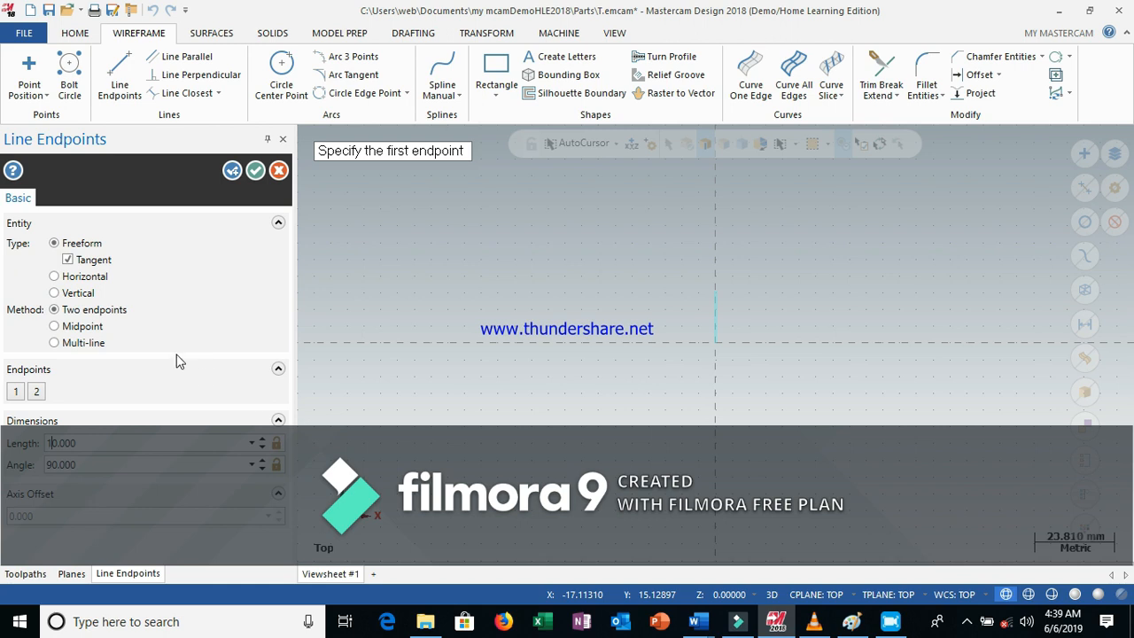
{"action": "left_click", "coordinate": [256, 172]}
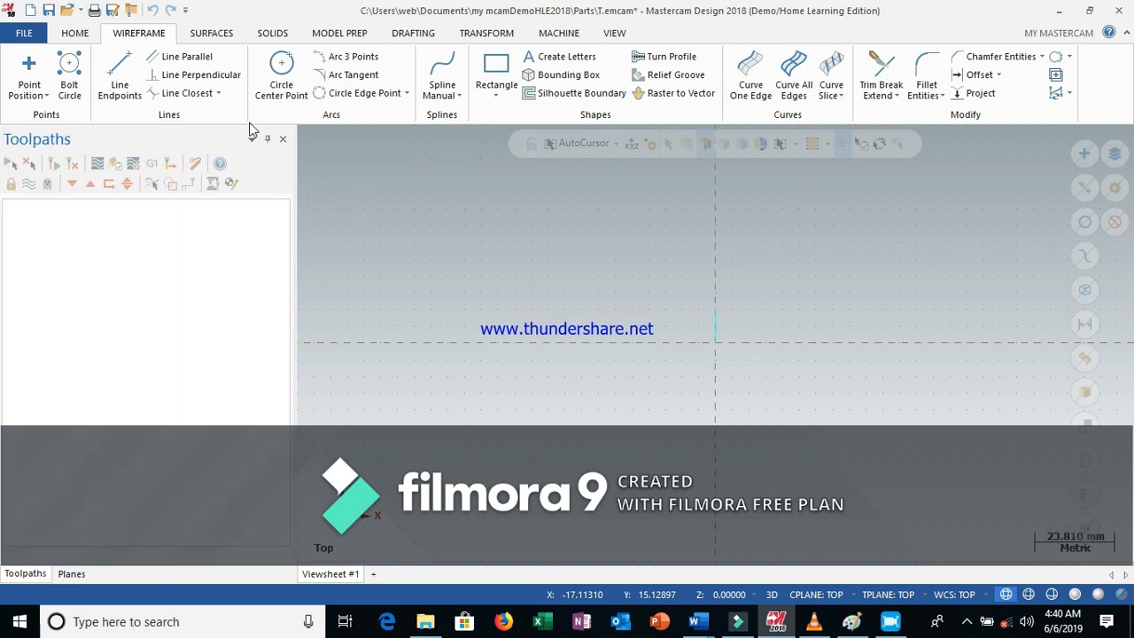
Draw a horizontal line leftward from the top of the vertical line with a length of 30 mm and confirm it
{"action": "left_click", "coordinate": [122, 73]}
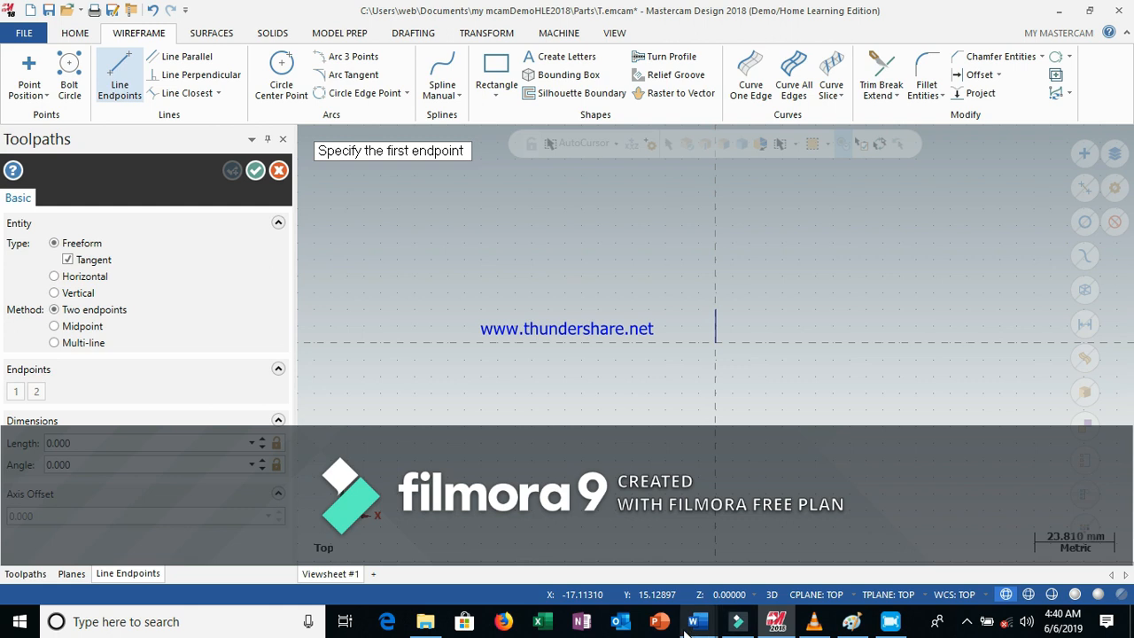
{"action": "mouse_move", "coordinate": [693, 629]}
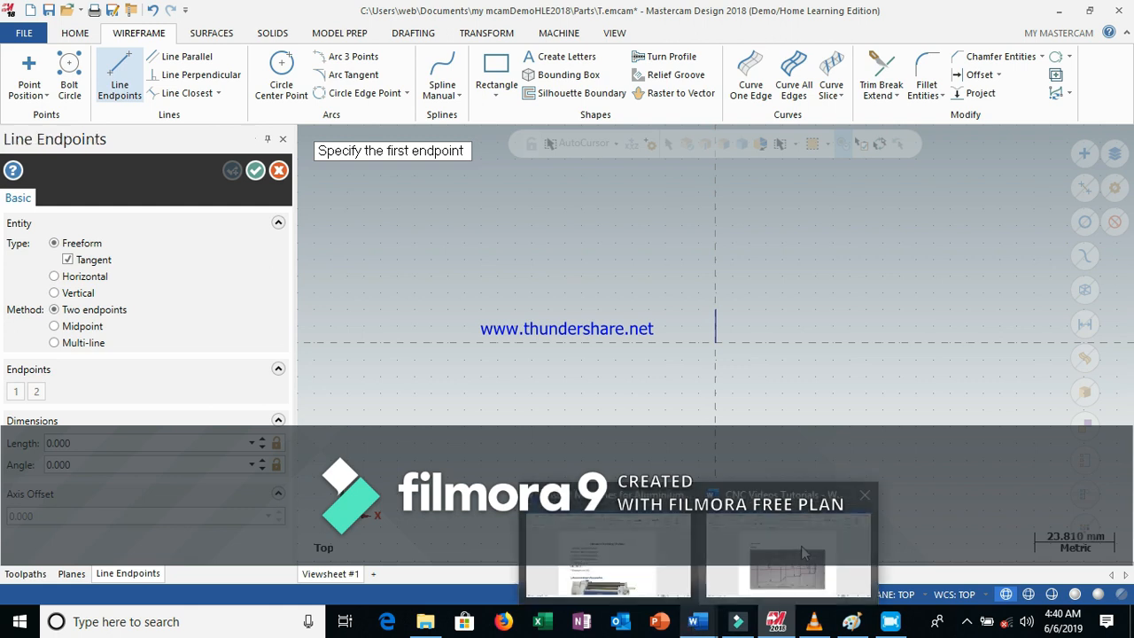
{"action": "left_click", "coordinate": [798, 549]}
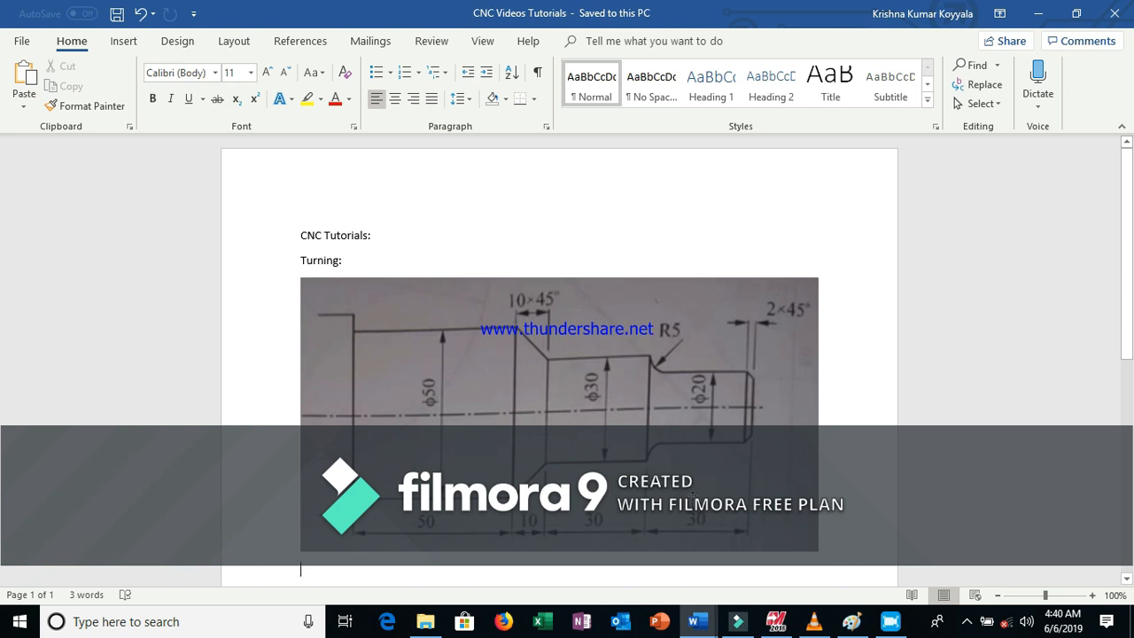
{"action": "mouse_move", "coordinate": [773, 622]}
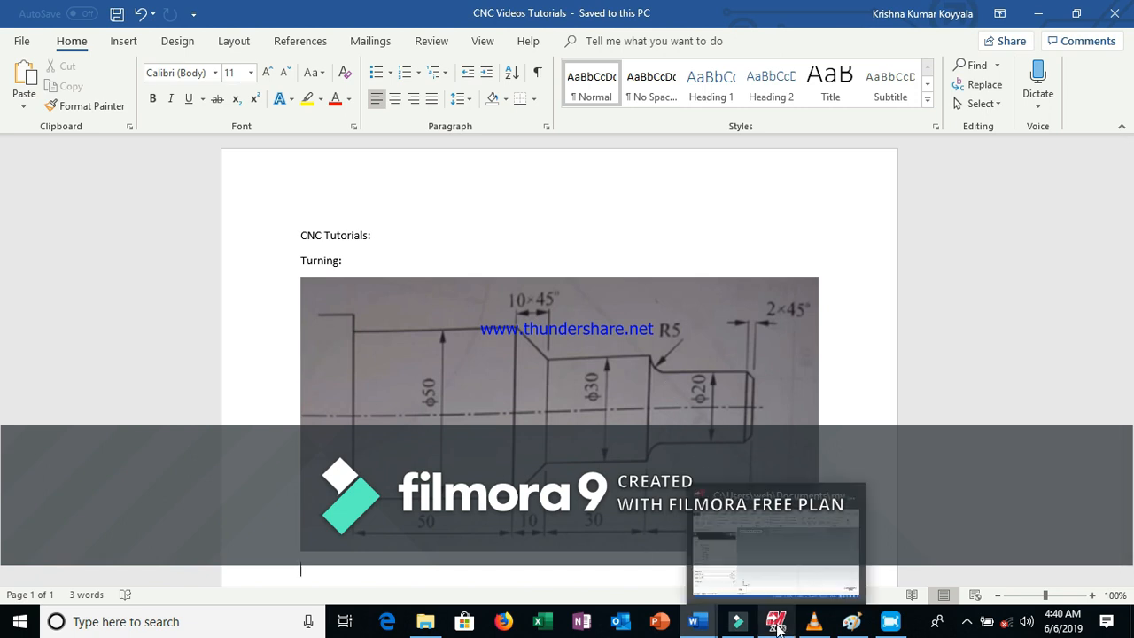
{"action": "left_click", "coordinate": [777, 545]}
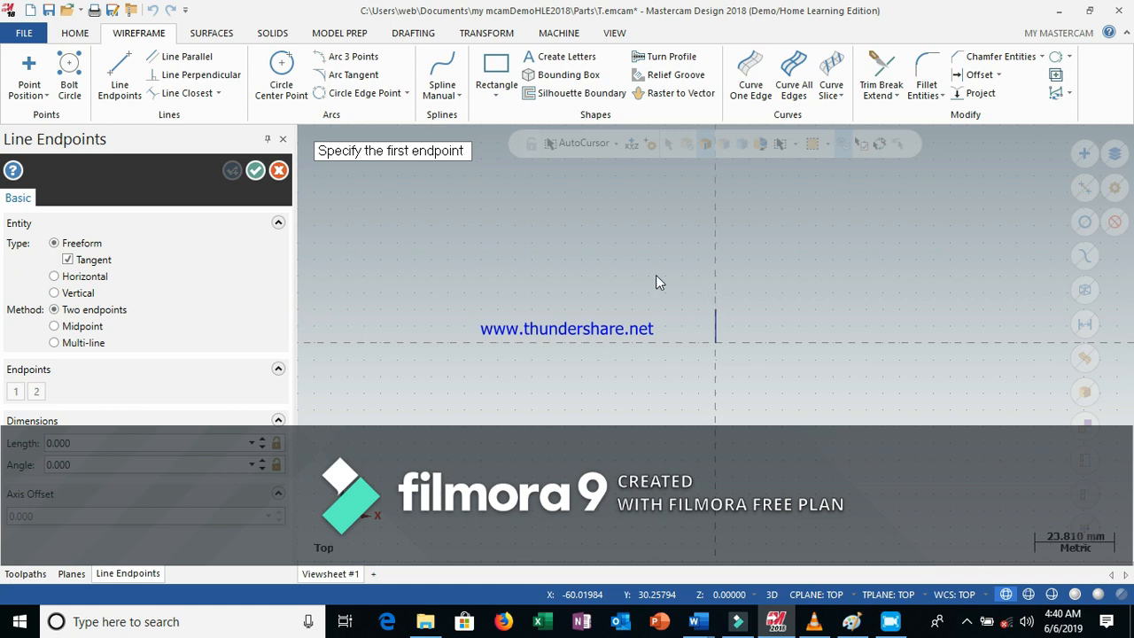
{"action": "left_click", "coordinate": [716, 310]}
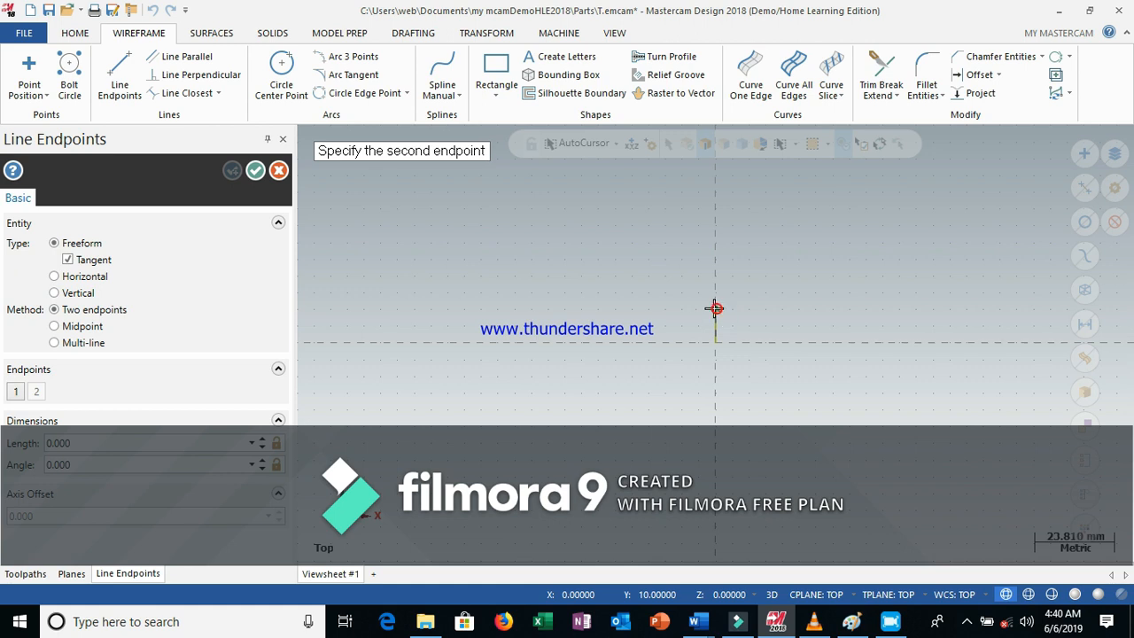
{"action": "left_click", "coordinate": [639, 308]}
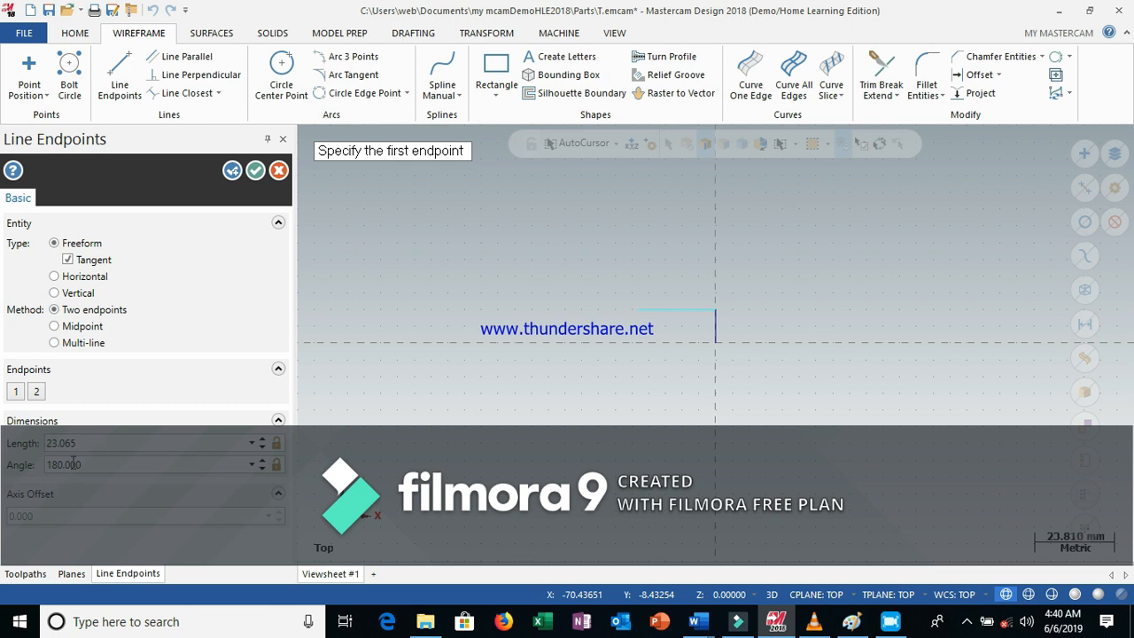
{"action": "double_click", "coordinate": [80, 443]}
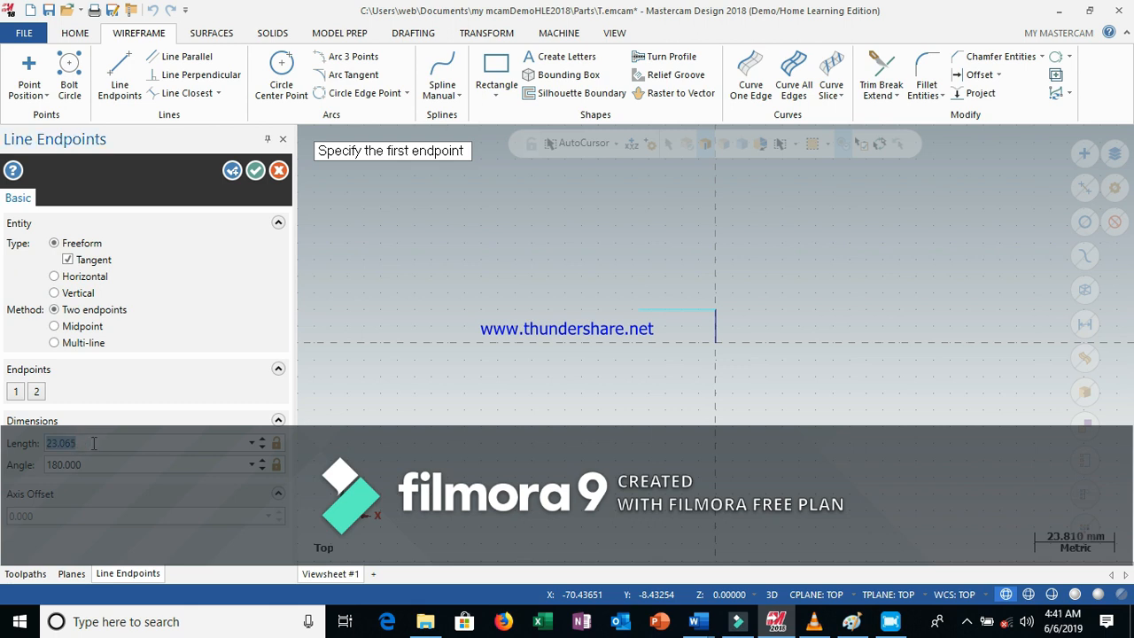
{"action": "type", "text": "30"}
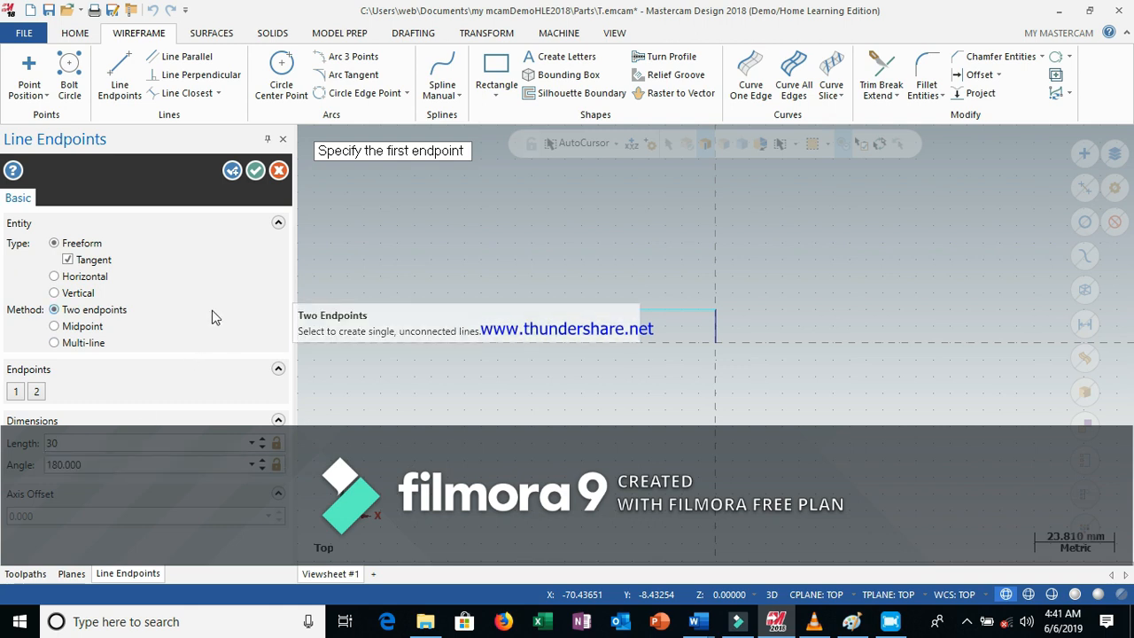
{"action": "left_click", "coordinate": [259, 171]}
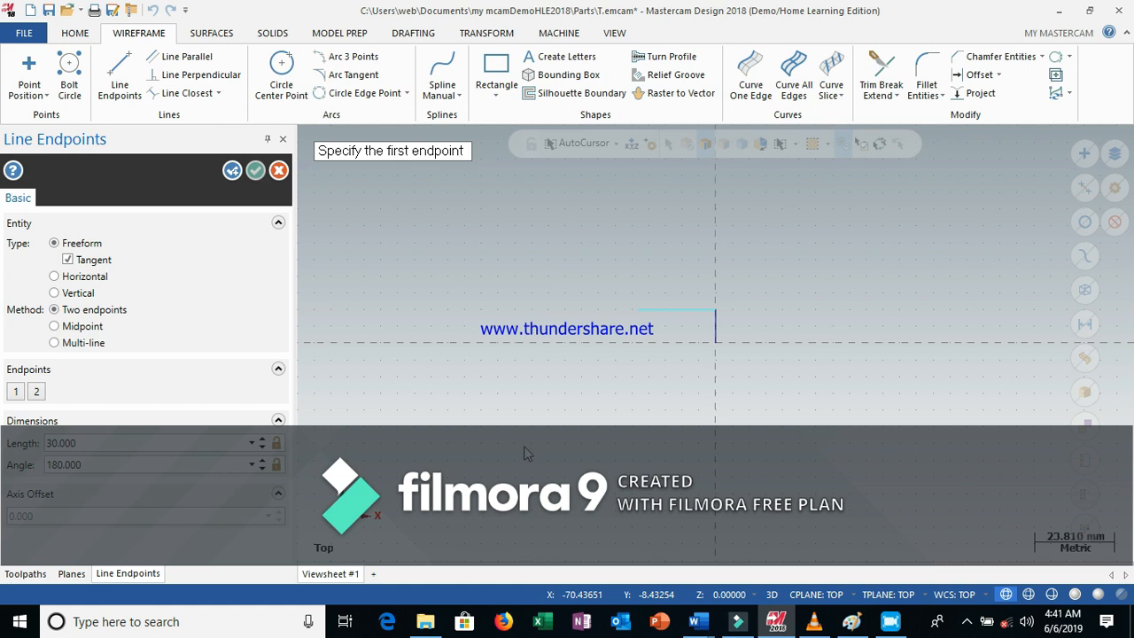
Draw a vertical line upward from the left end of the horizontal line, set its length to 5 mm, confirm, and exit
{"action": "mouse_move", "coordinate": [693, 621]}
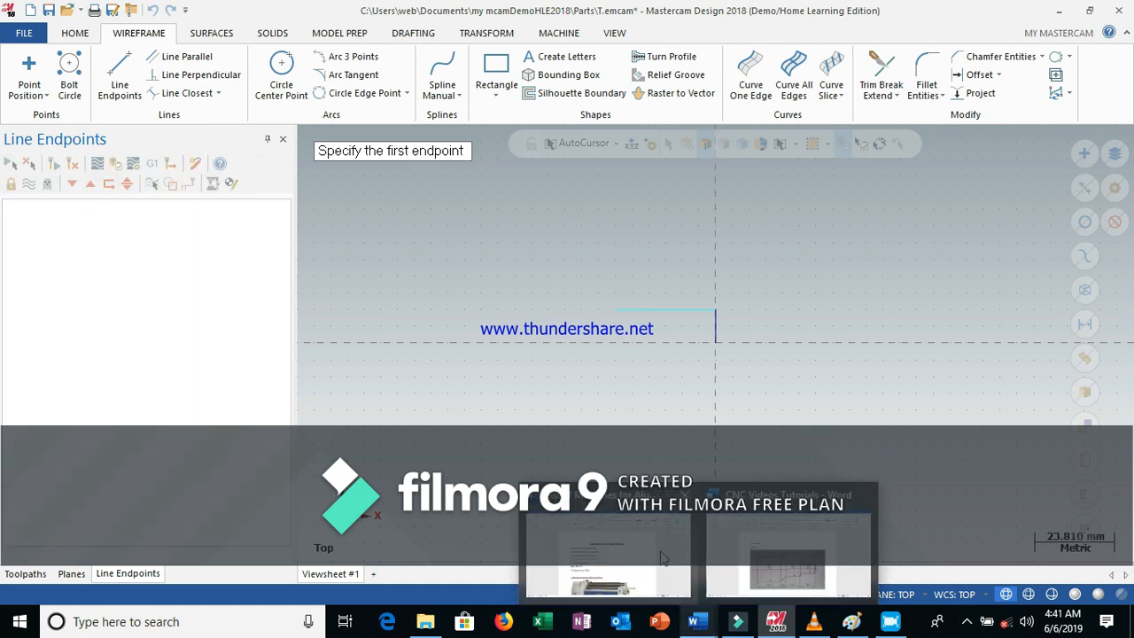
{"action": "left_click", "coordinate": [787, 557]}
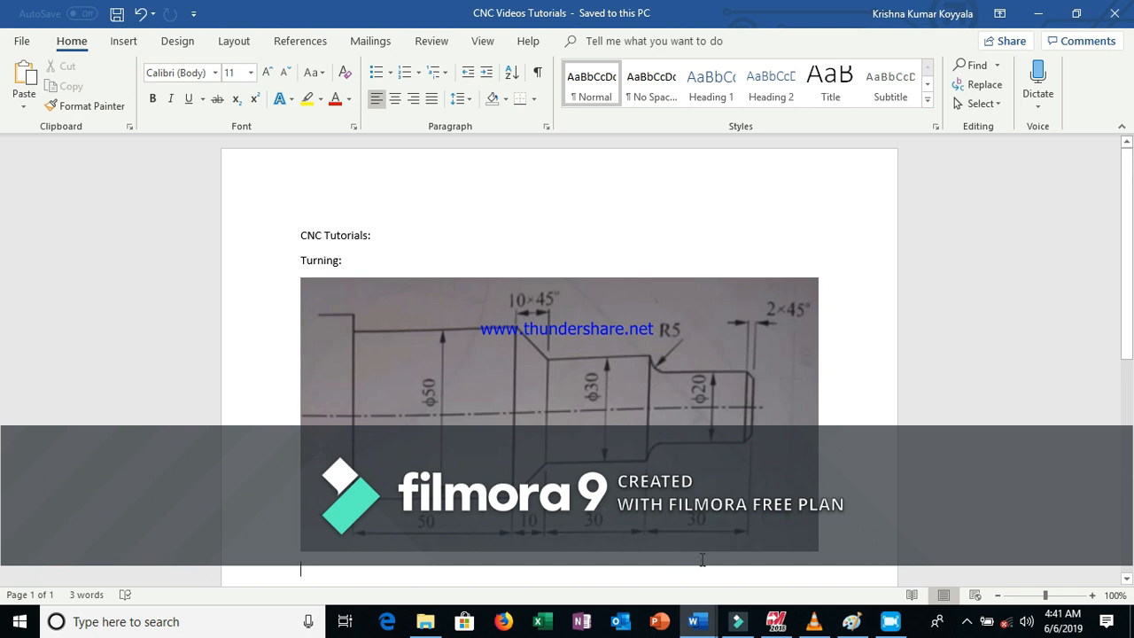
{"action": "mouse_move", "coordinate": [793, 617]}
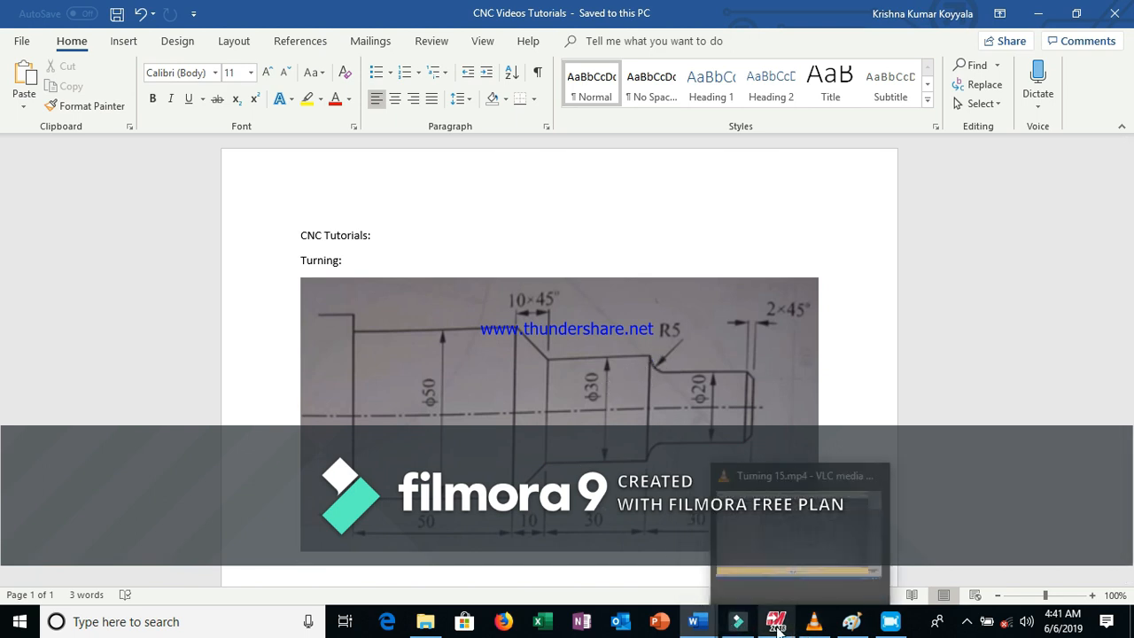
{"action": "left_click", "coordinate": [774, 572]}
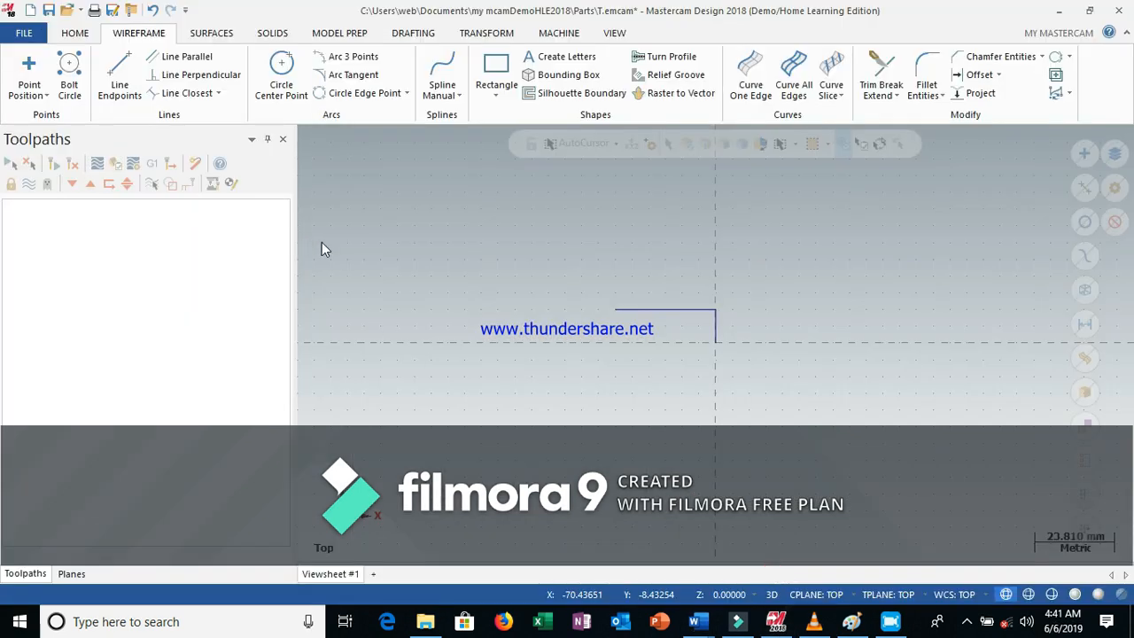
{"action": "left_click", "coordinate": [121, 68]}
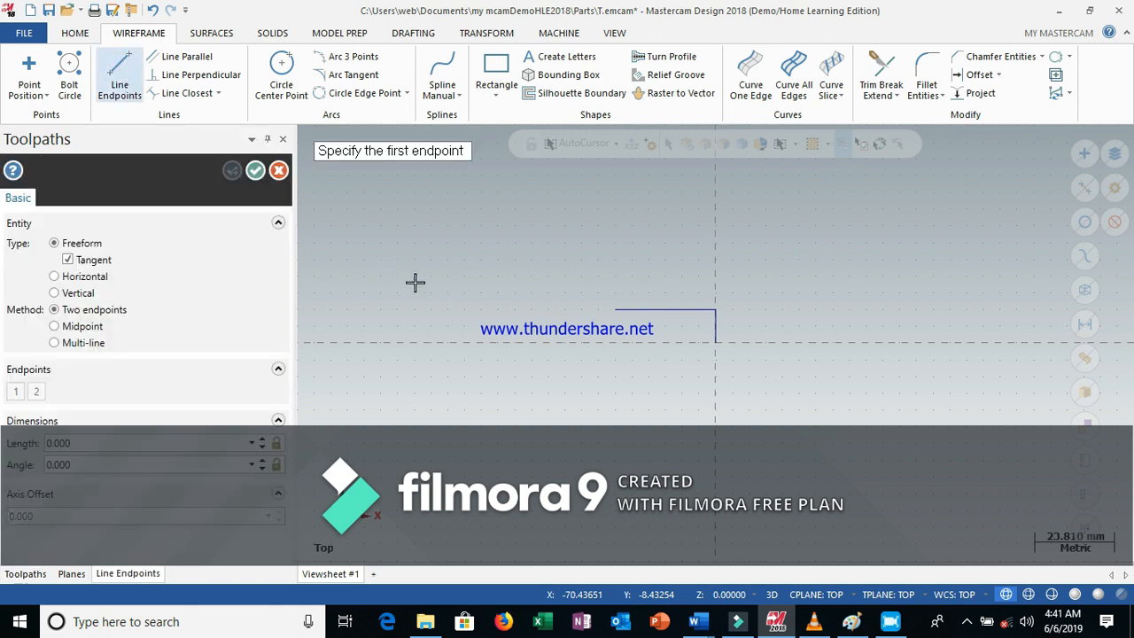
{"action": "left_click", "coordinate": [615, 310]}
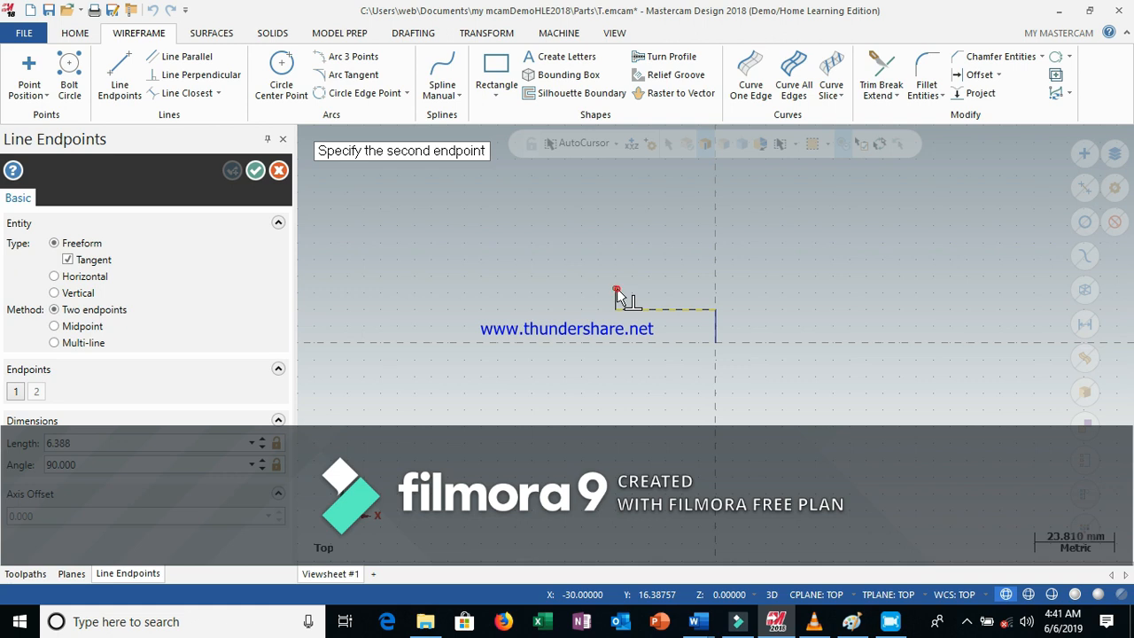
{"action": "left_click", "coordinate": [618, 295]}
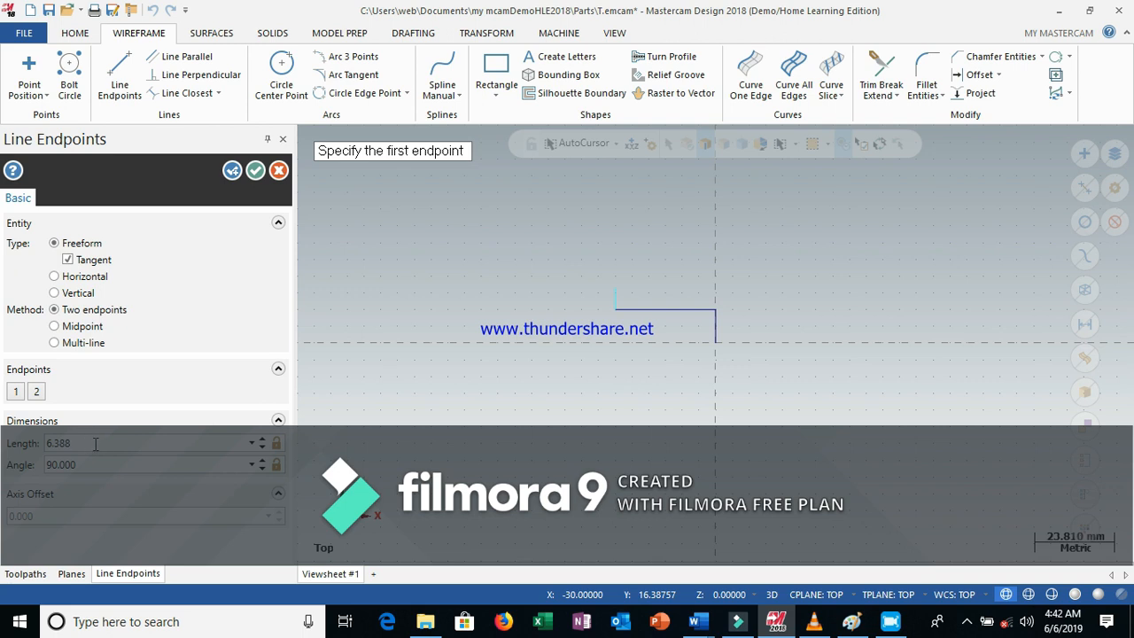
{"action": "left_click", "coordinate": [95, 444]}
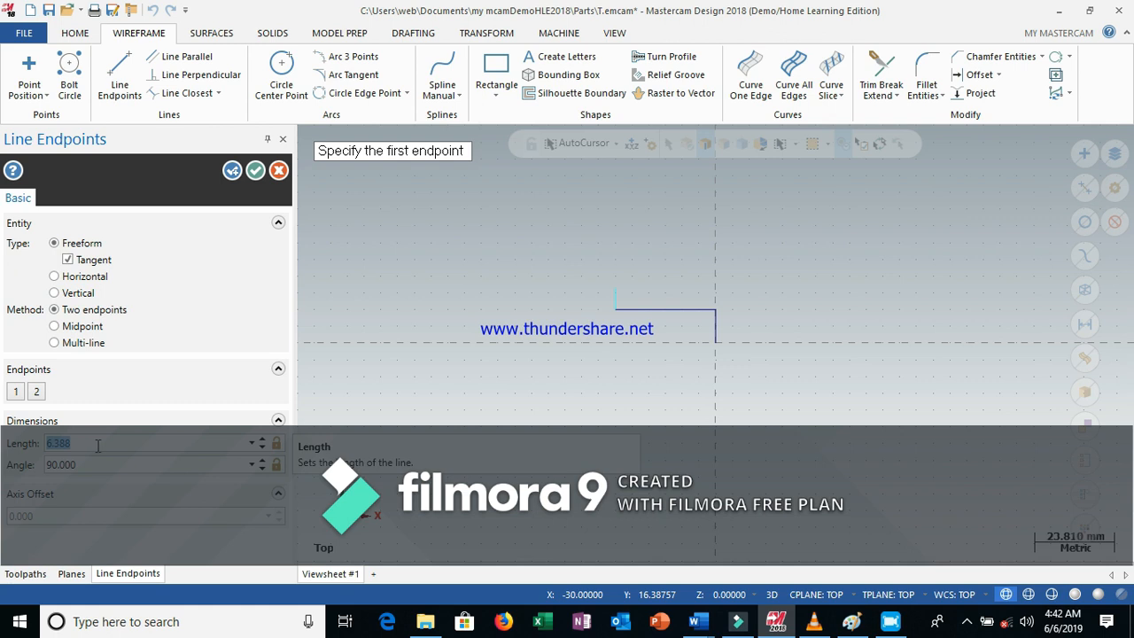
{"action": "type", "text": "5"}
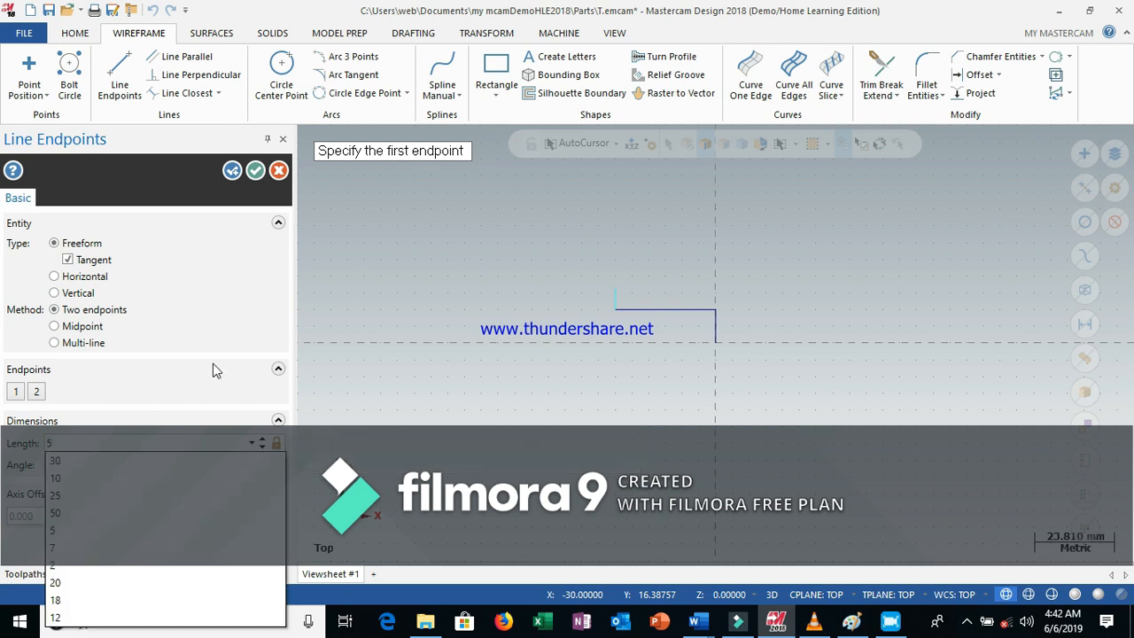
{"action": "left_click", "coordinate": [138, 530]}
{"action": "left_click", "coordinate": [255, 175]}
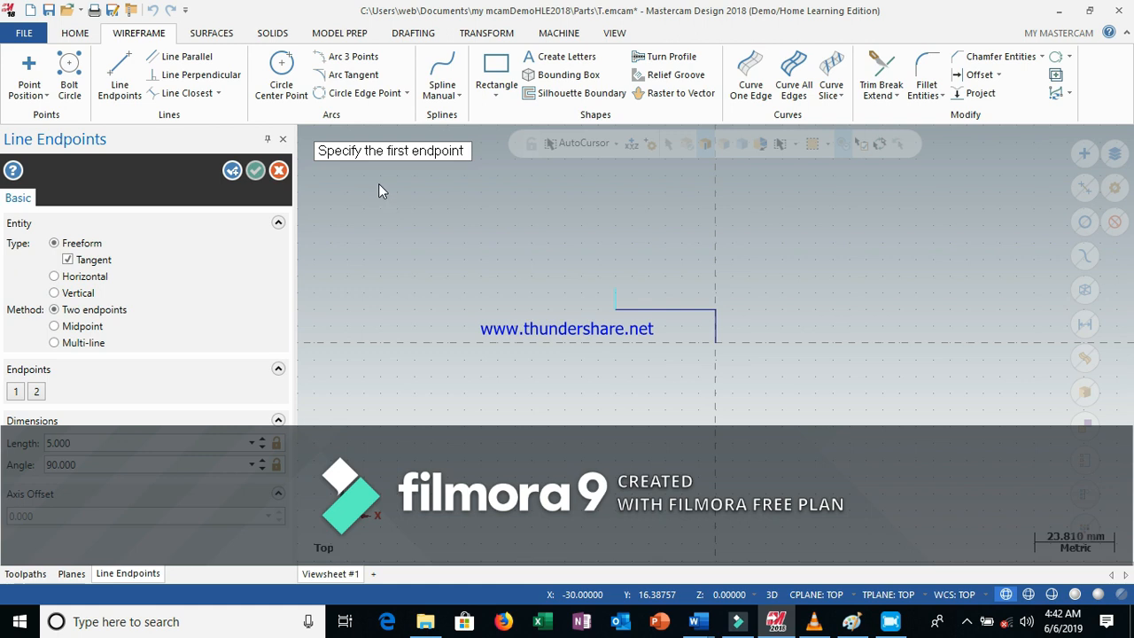
{"action": "key", "text": "Escape"}
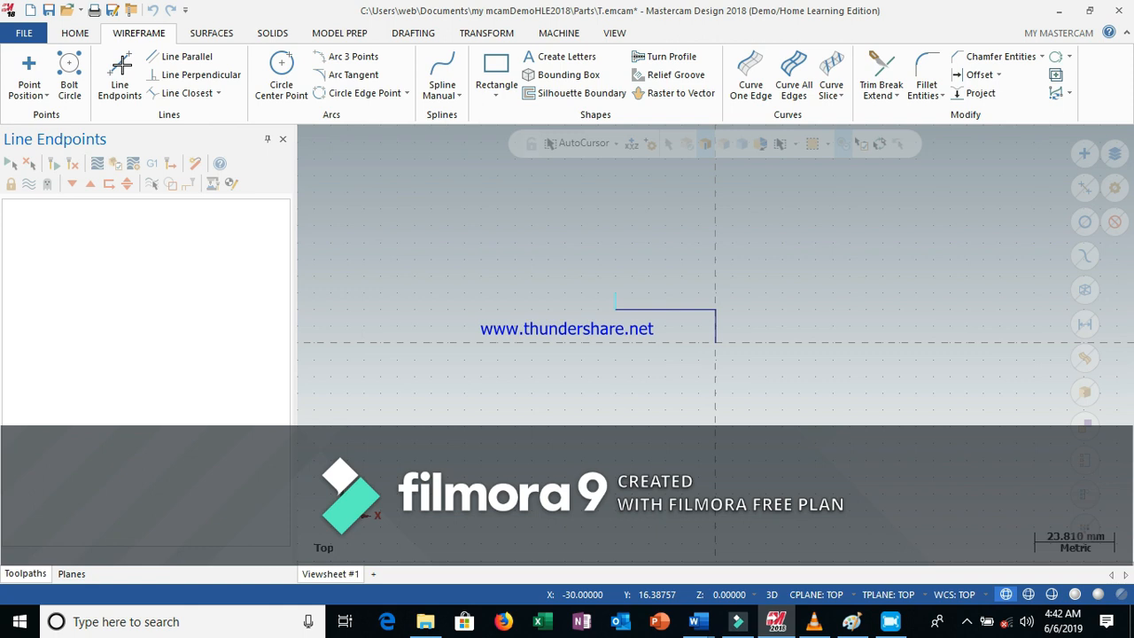
Draw a 30 mm horizontal line leftward from the top of the 5 mm vertical line and confirm it
{"action": "left_click", "coordinate": [121, 69]}
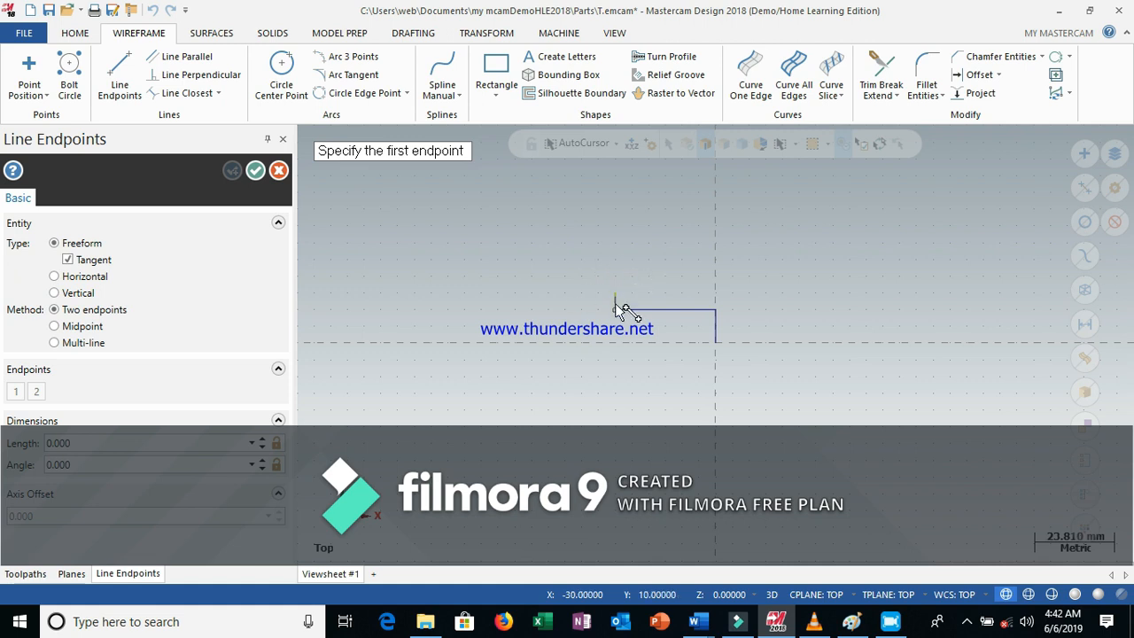
{"action": "left_click", "coordinate": [614, 295]}
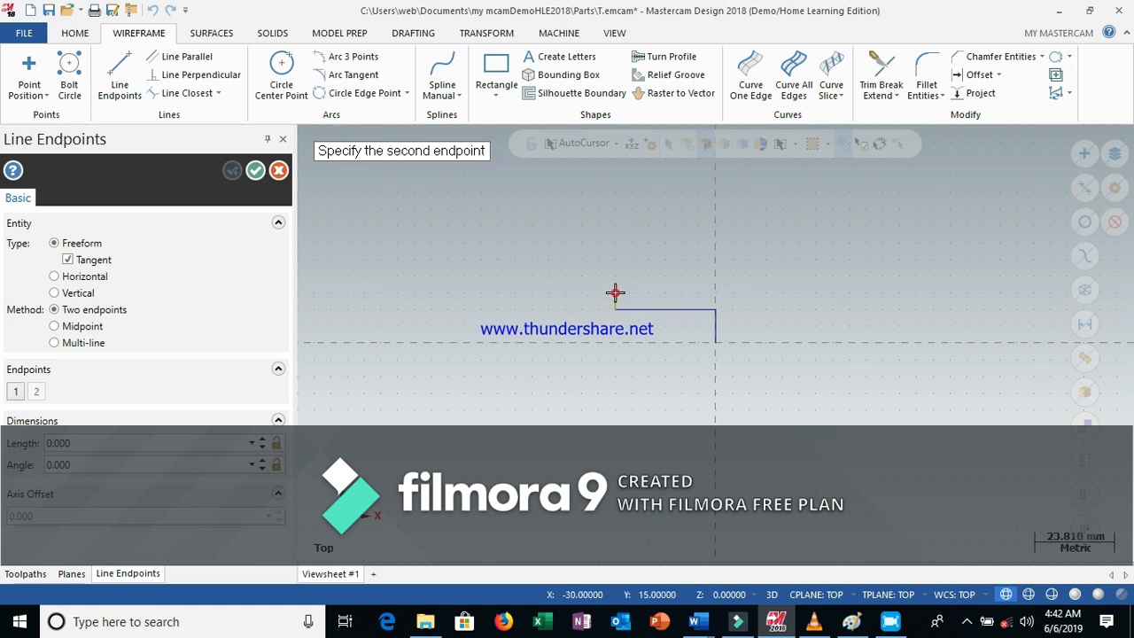
{"action": "left_click", "coordinate": [526, 293]}
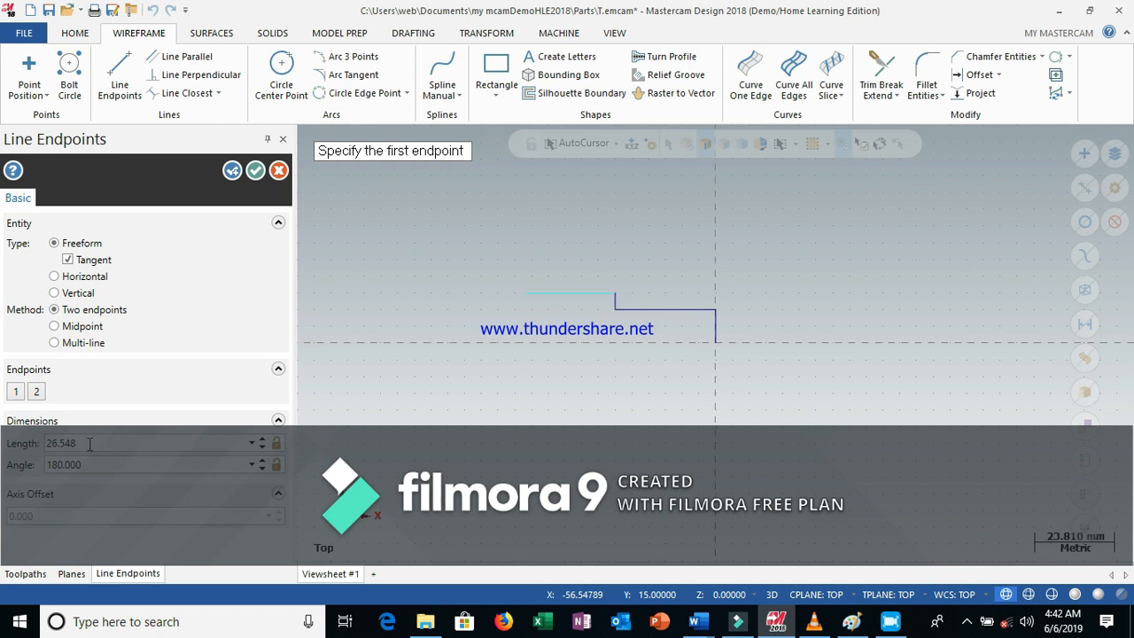
{"action": "left_click", "coordinate": [101, 446]}
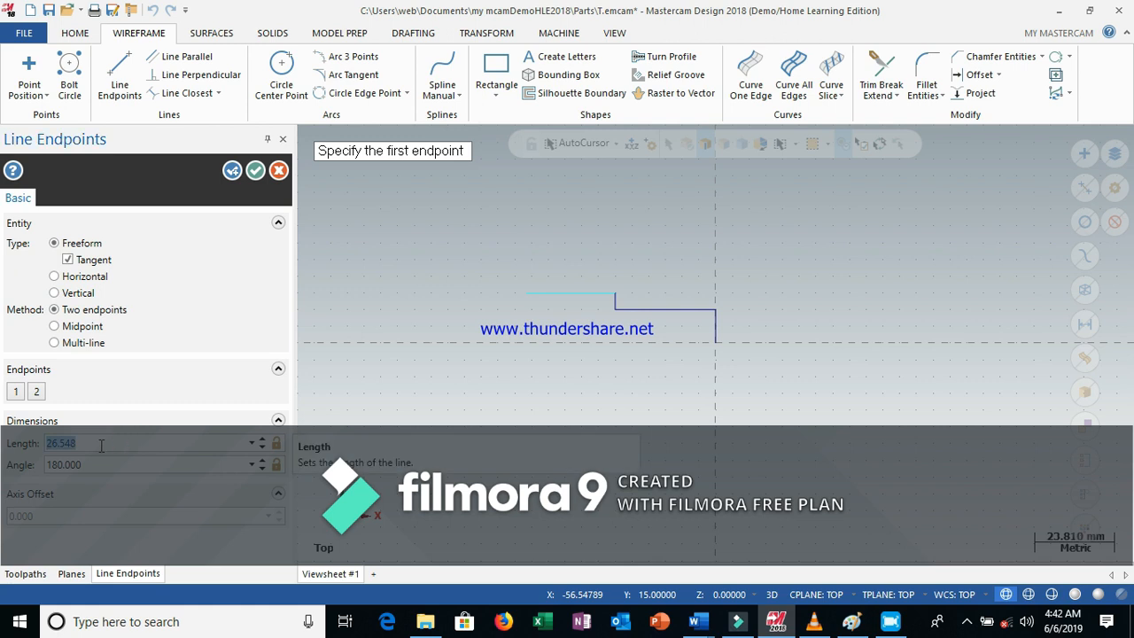
{"action": "type", "text": "30"}
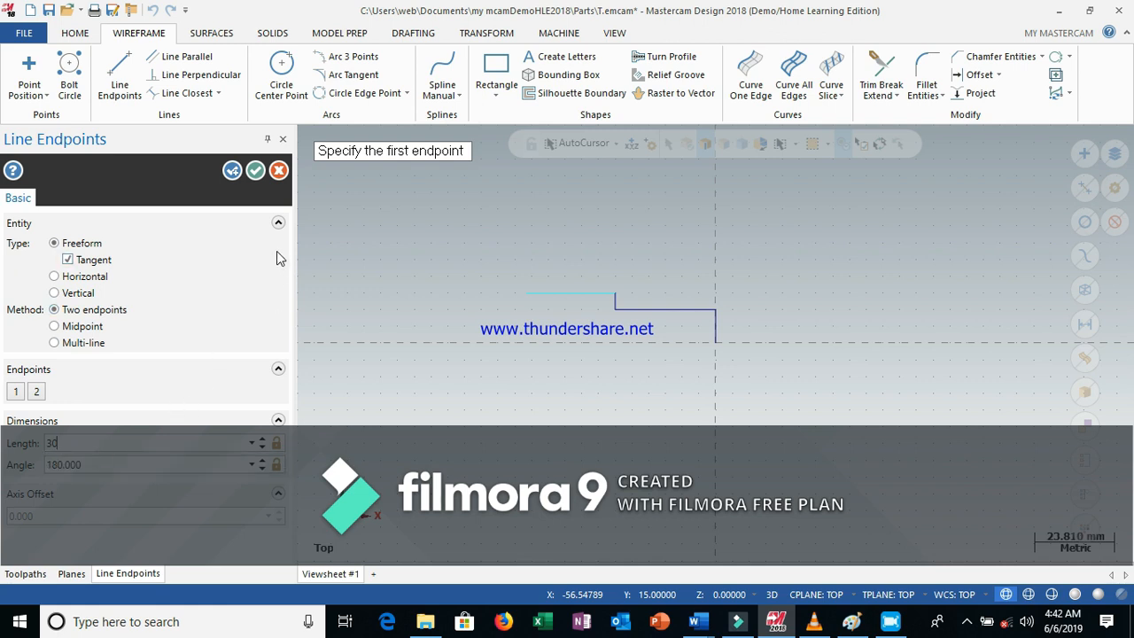
{"action": "left_click", "coordinate": [255, 171]}
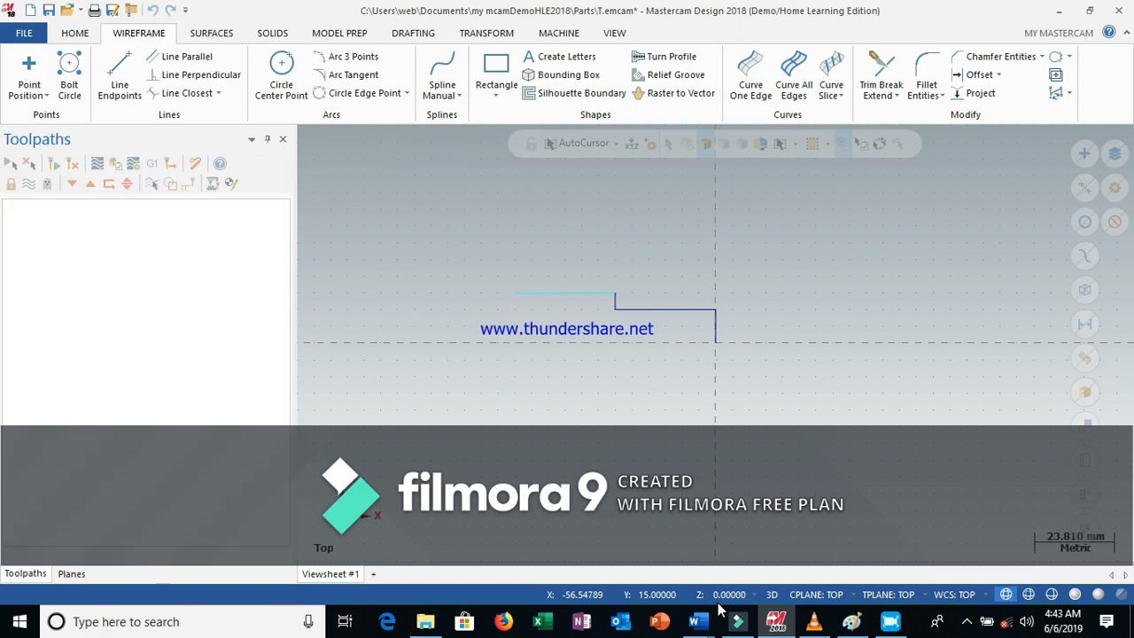
Switch to Word to check the turning part drawing, then return to Mastercam
{"action": "mouse_move", "coordinate": [702, 620]}
{"action": "left_click", "coordinate": [770, 567]}
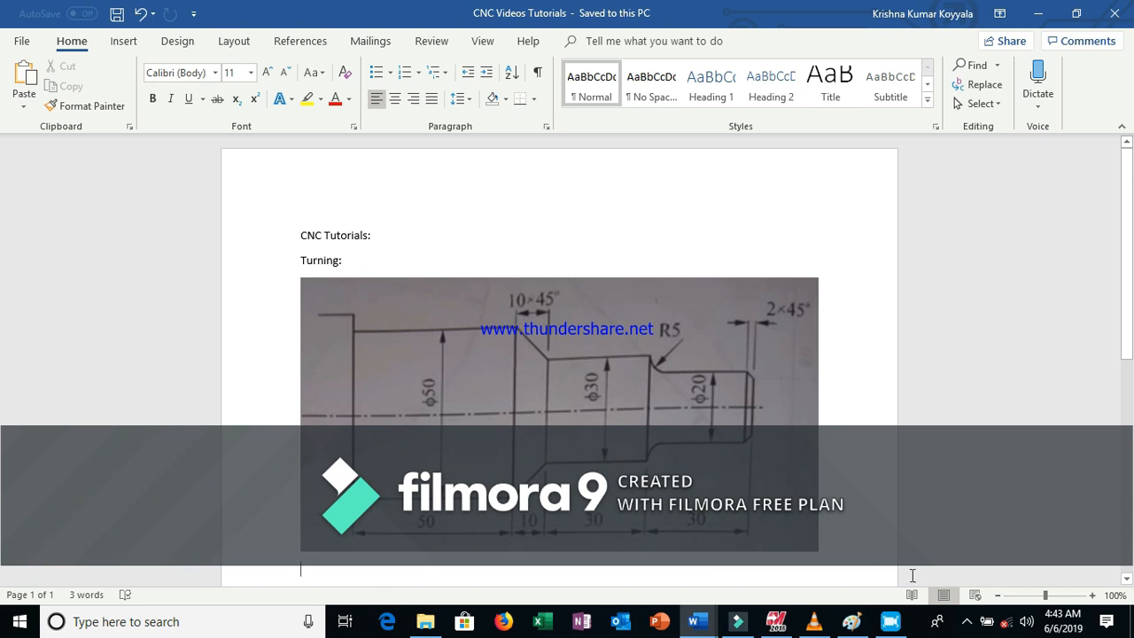
{"action": "mouse_move", "coordinate": [776, 623]}
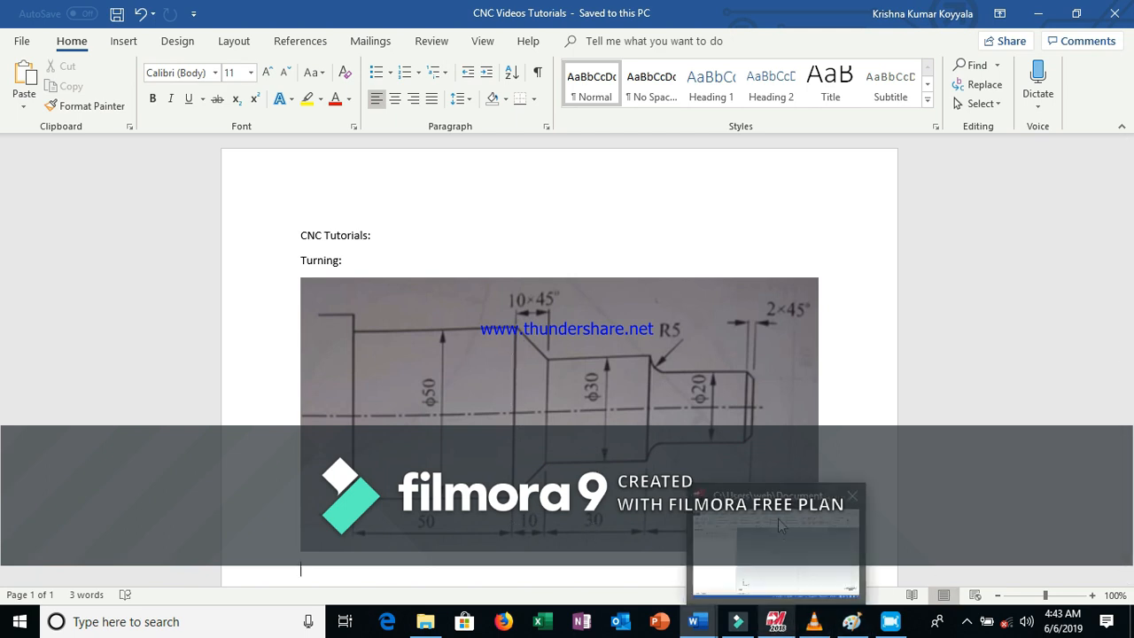
{"action": "left_click", "coordinate": [777, 523]}
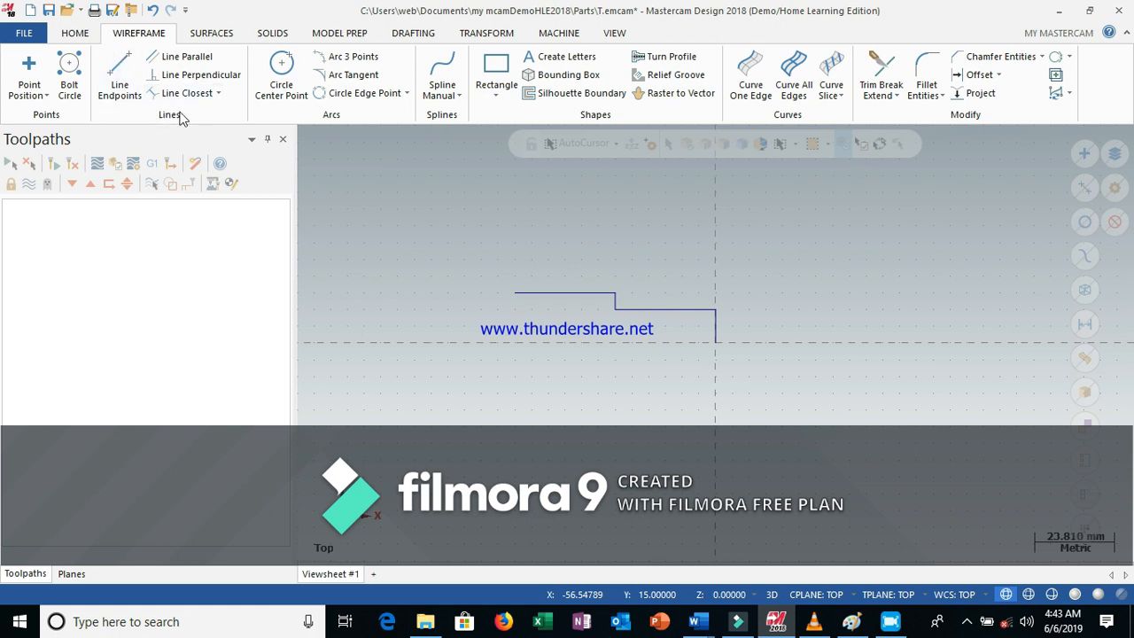
Draw a chamfer line from the left end of the horizontal line to the point X -70, Y 25 and confirm it
{"action": "left_click", "coordinate": [121, 73]}
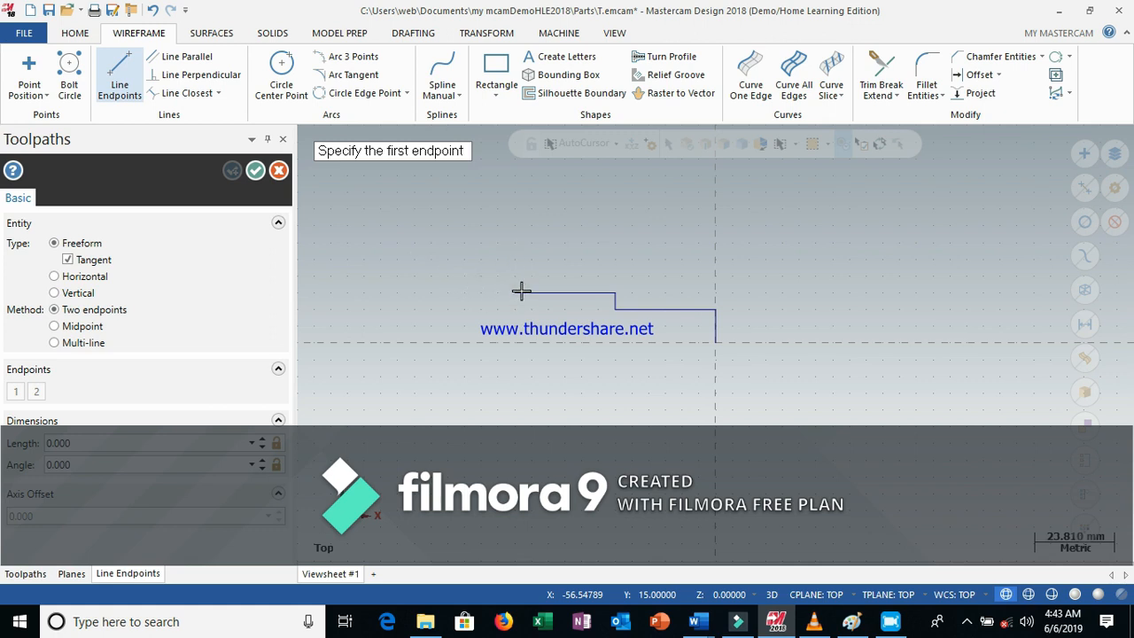
{"action": "left_click", "coordinate": [514, 293]}
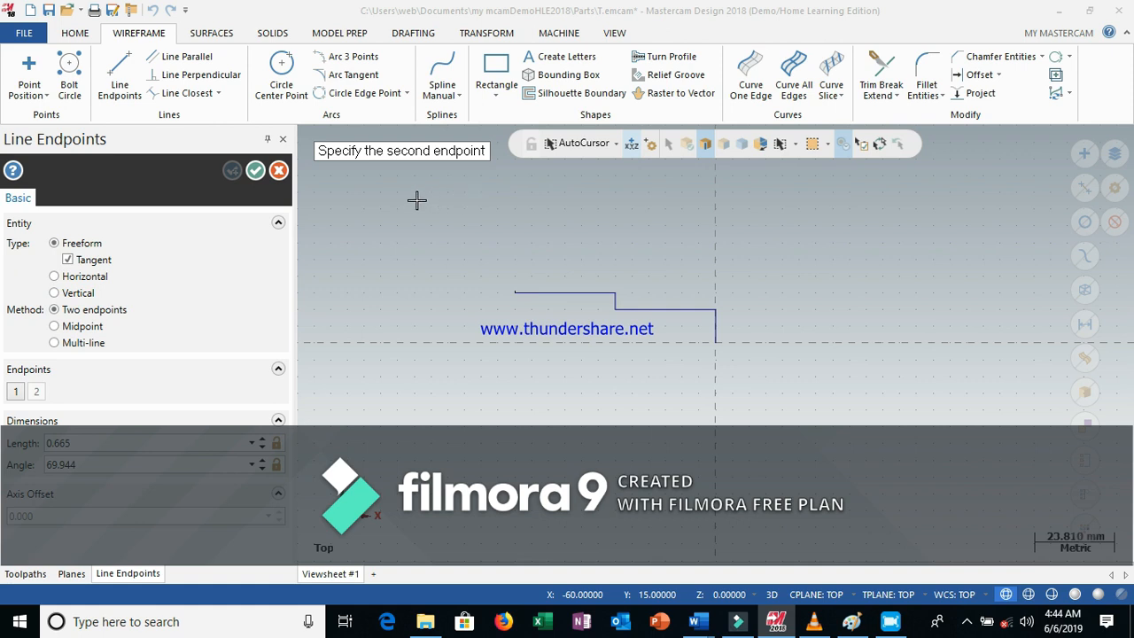
{"action": "key", "text": "space"}
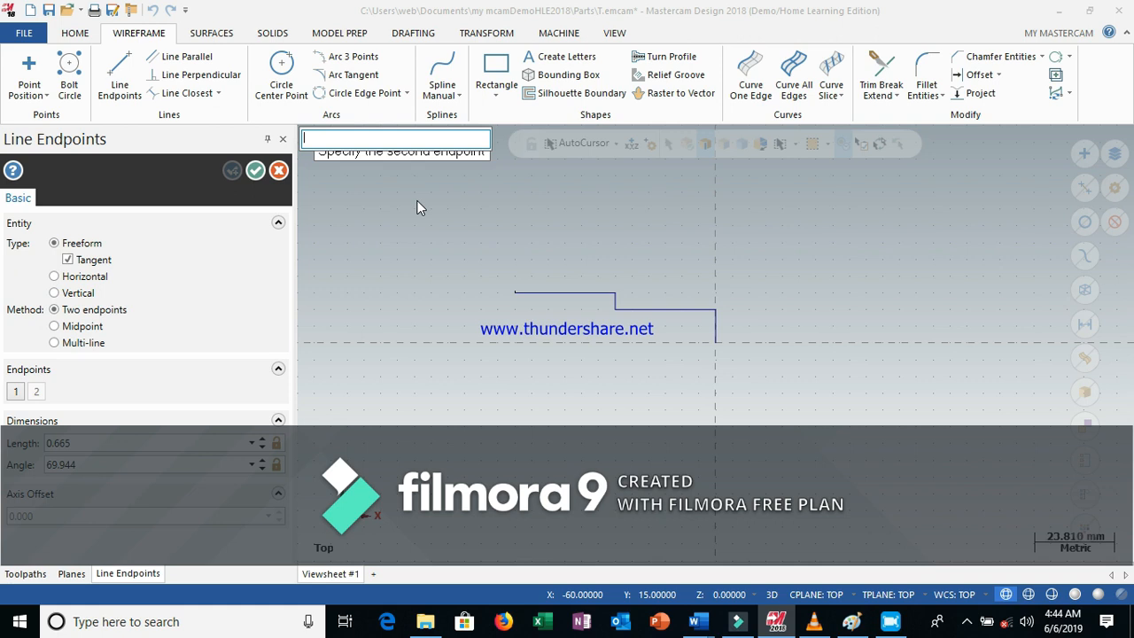
{"action": "type", "text": "-70,25"}
{"action": "key", "text": "Return"}
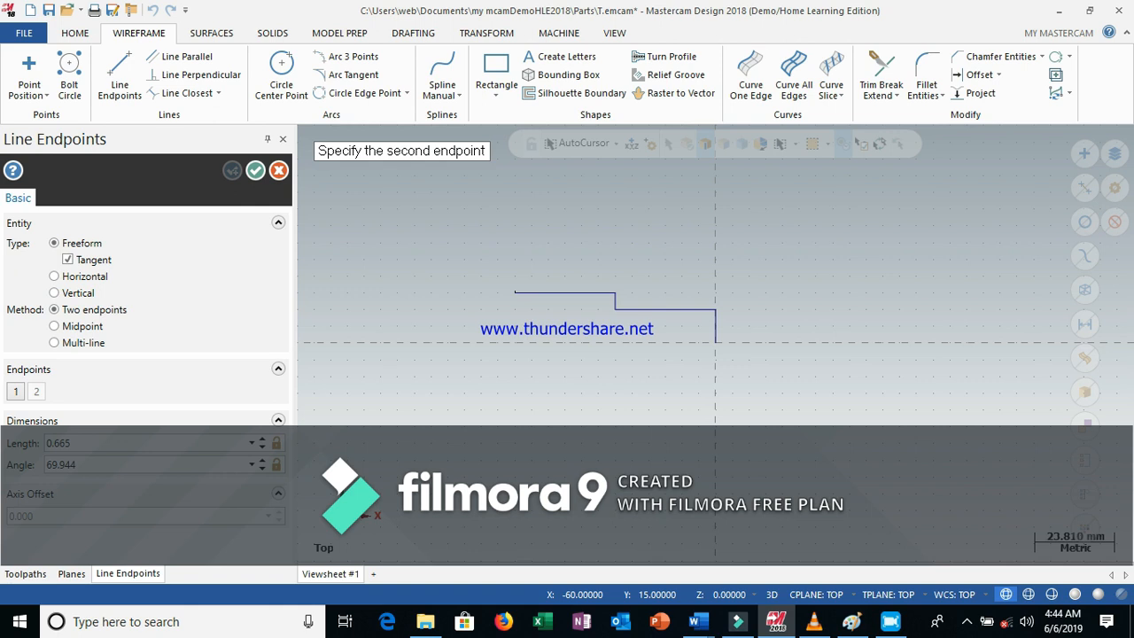
{"action": "key", "text": "Escape"}
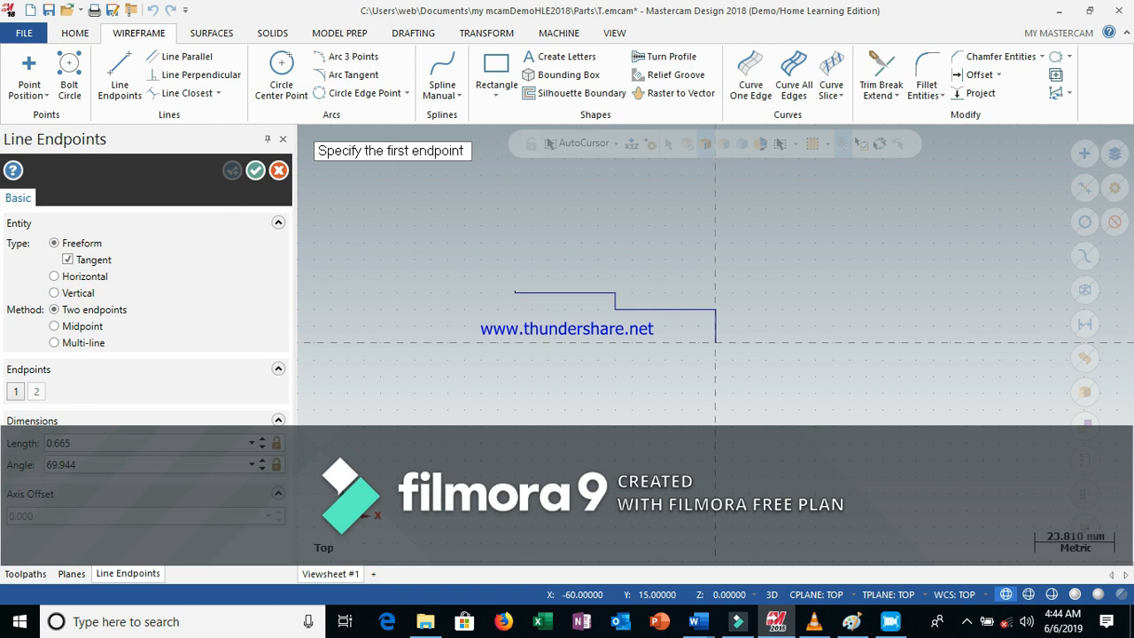
{"action": "key", "text": "Return"}
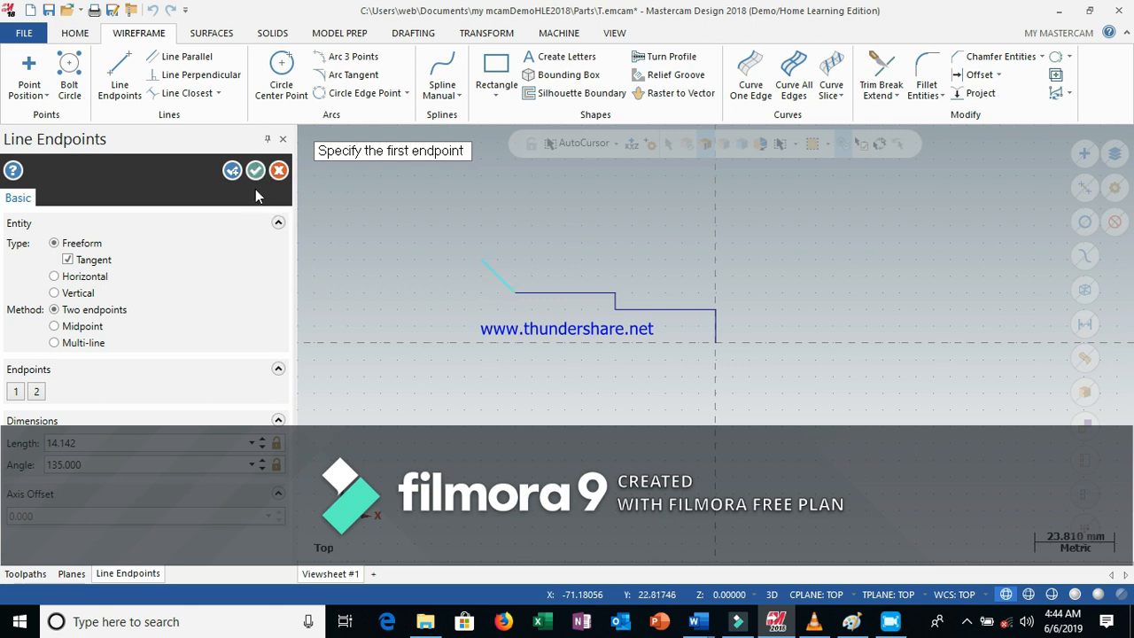
{"action": "left_click", "coordinate": [256, 170]}
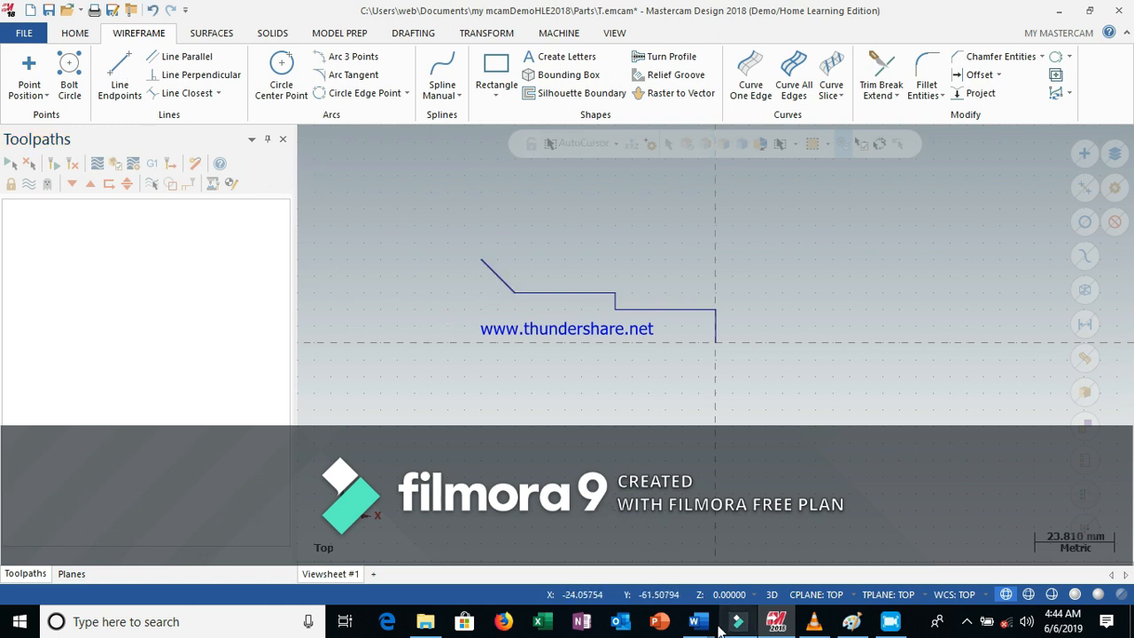
Consult the turning part drawing in Word again and come back to Mastercam
{"action": "mouse_move", "coordinate": [699, 623]}
{"action": "left_click", "coordinate": [788, 550]}
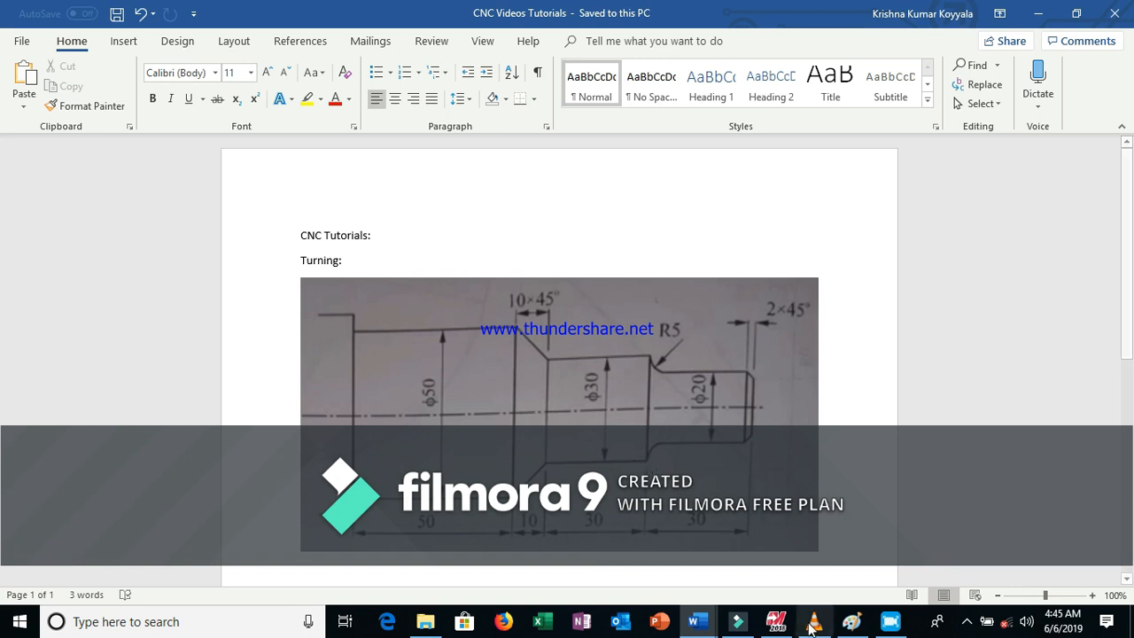
{"action": "mouse_move", "coordinate": [781, 628]}
{"action": "left_click", "coordinate": [771, 585]}
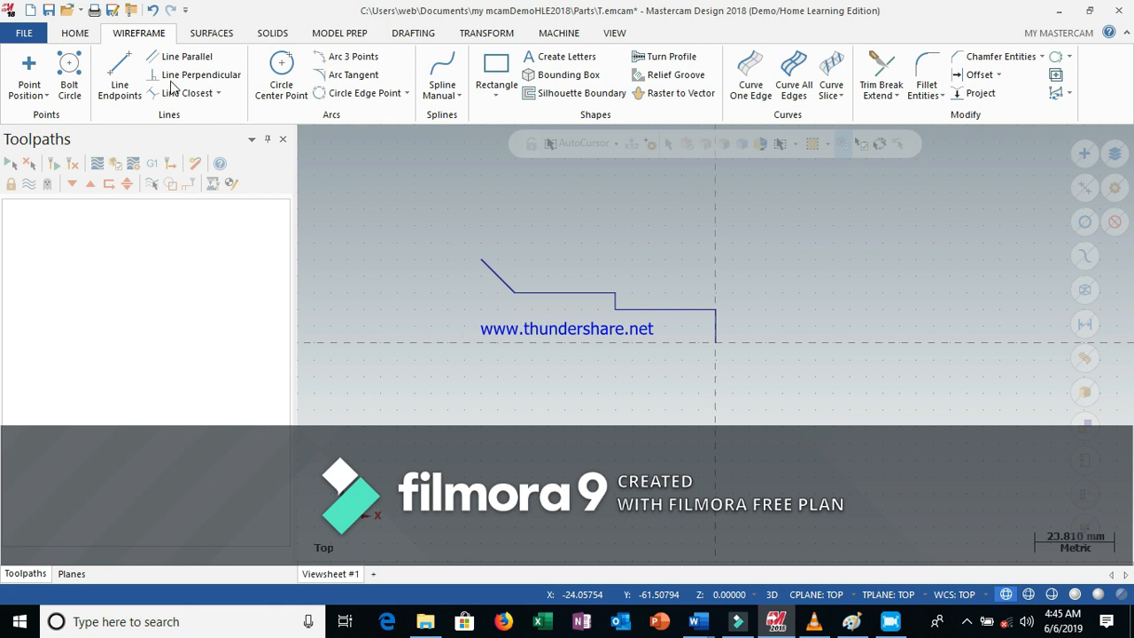
Draw a 50 mm horizontal line leftward from the top end of the chamfer
{"action": "left_click", "coordinate": [119, 71]}
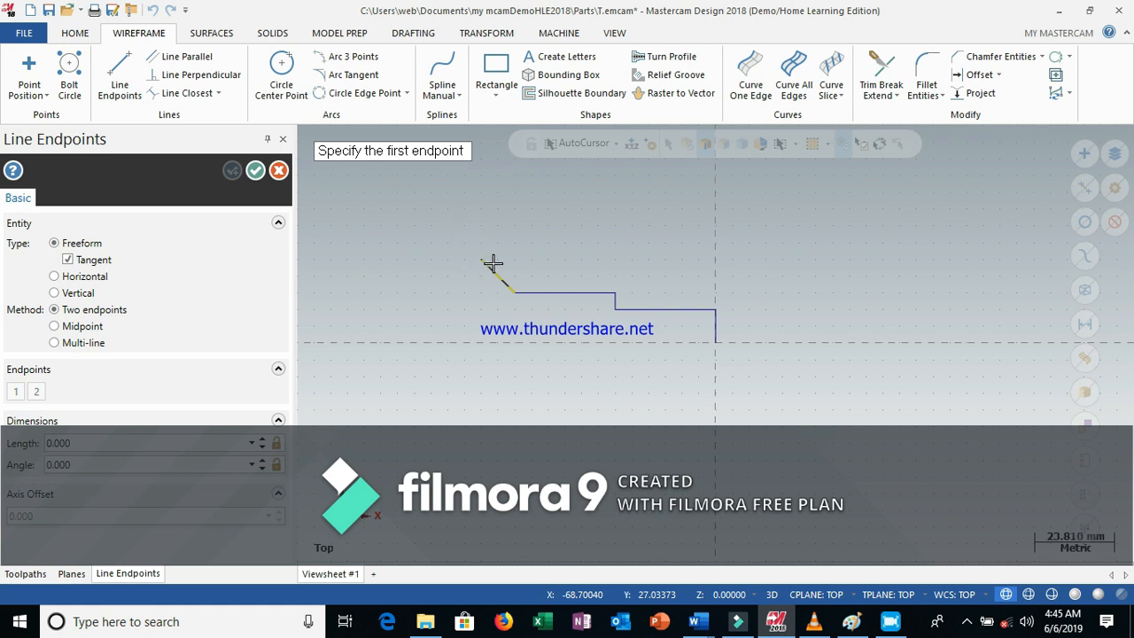
{"action": "left_click", "coordinate": [484, 263]}
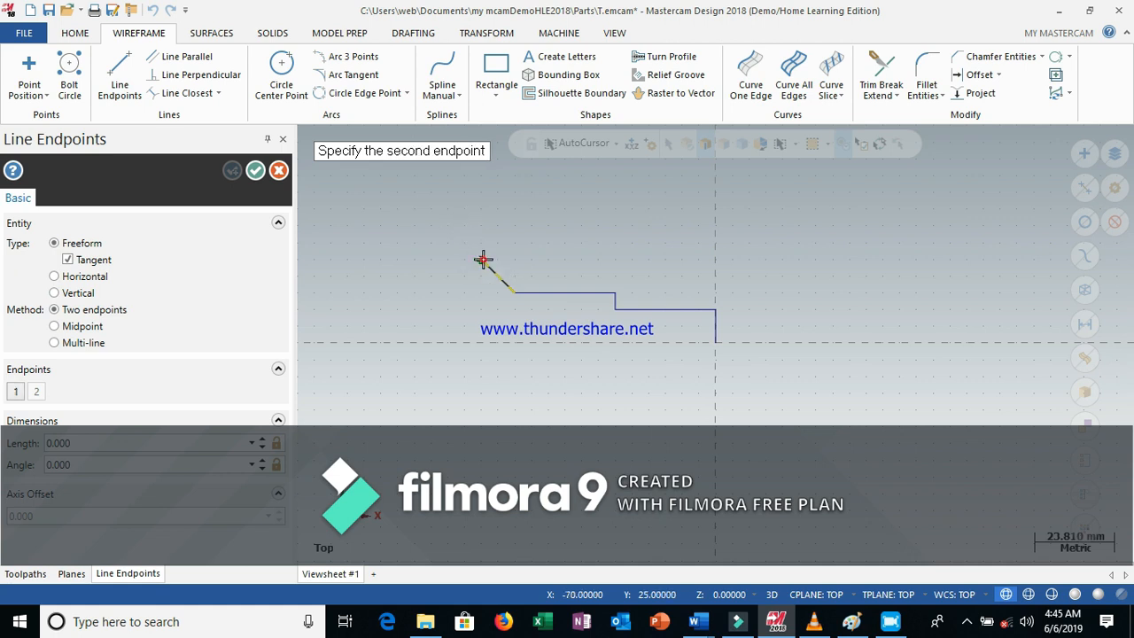
{"action": "left_click", "coordinate": [357, 256]}
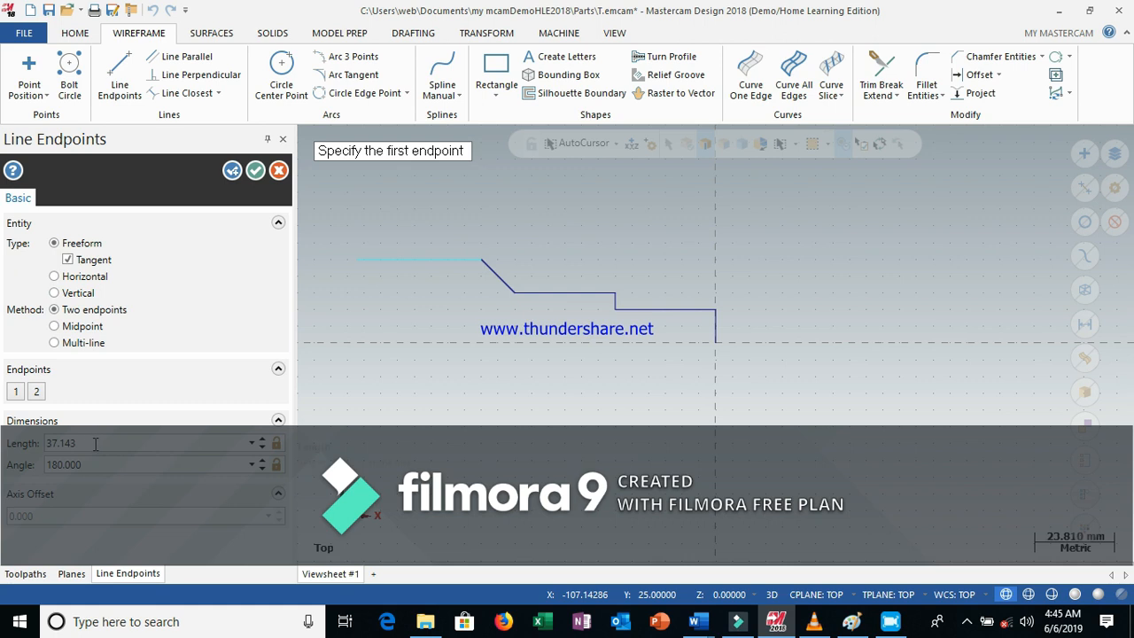
{"action": "left_click", "coordinate": [95, 444]}
{"action": "type", "text": "50"}
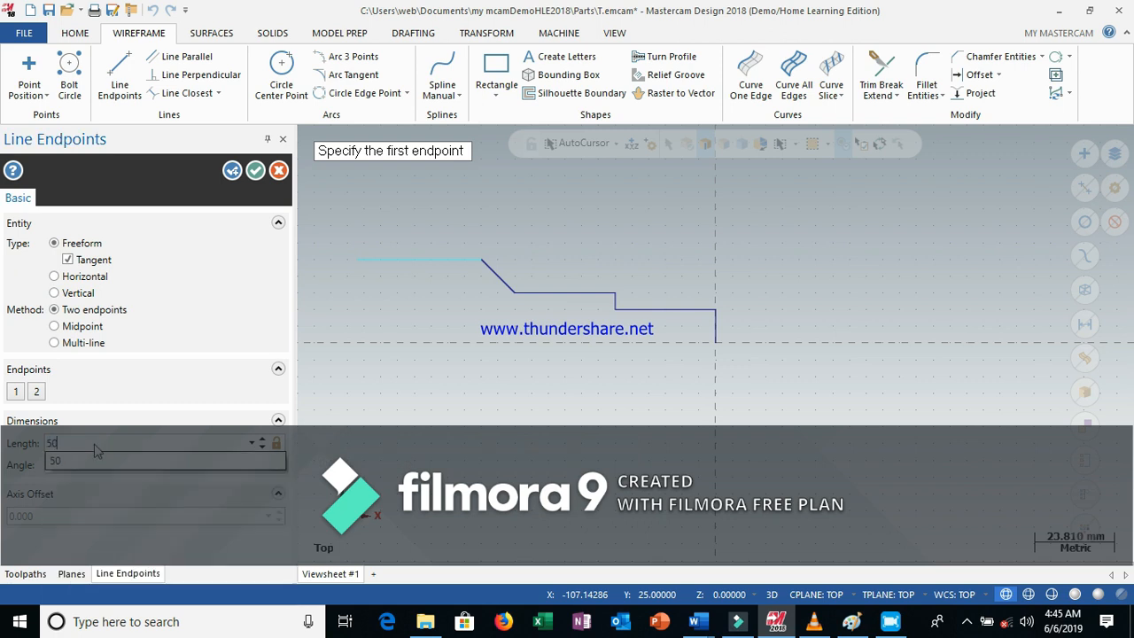
{"action": "key", "text": "Return"}
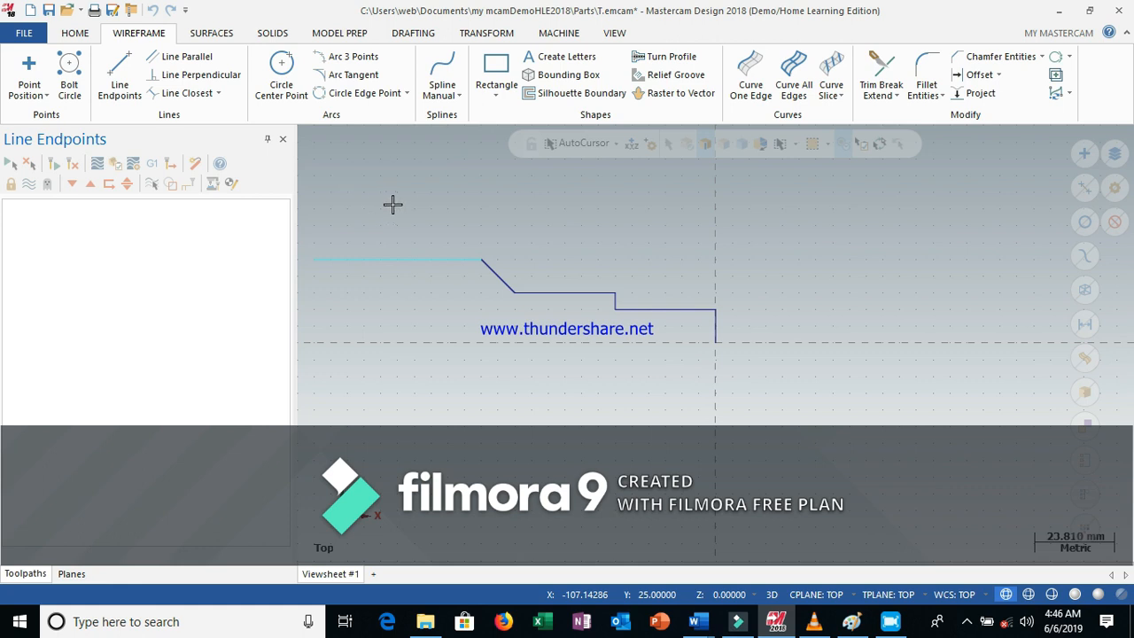
Switch to Word to read the drawing's dimensions, then return to Mastercam
{"action": "left_click", "coordinate": [121, 63]}
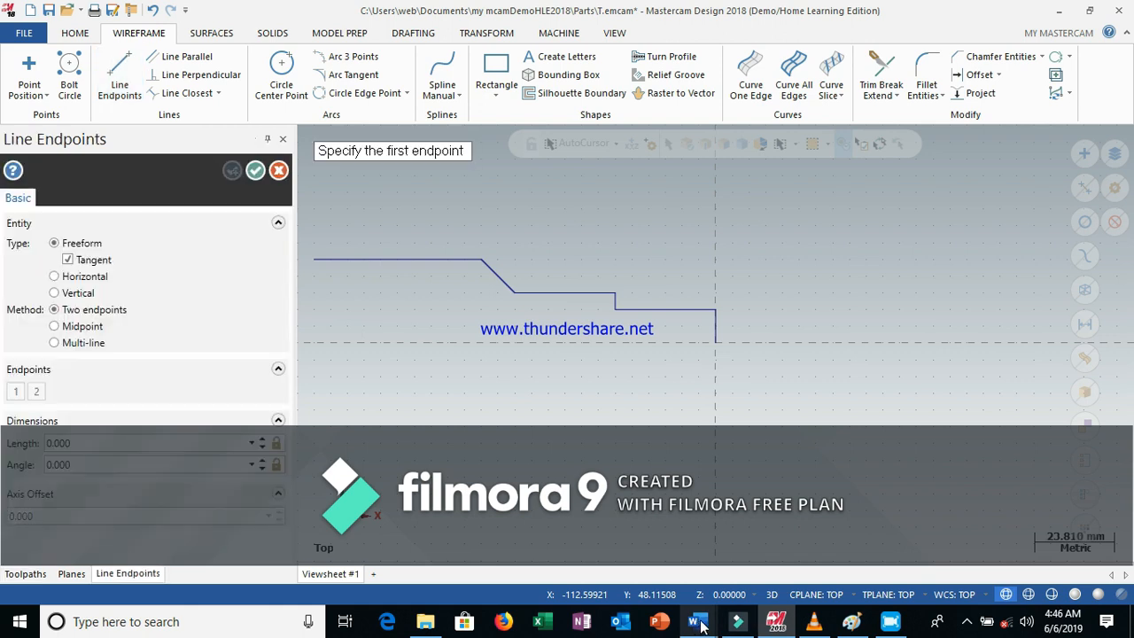
{"action": "mouse_move", "coordinate": [703, 625]}
{"action": "left_click", "coordinate": [792, 567]}
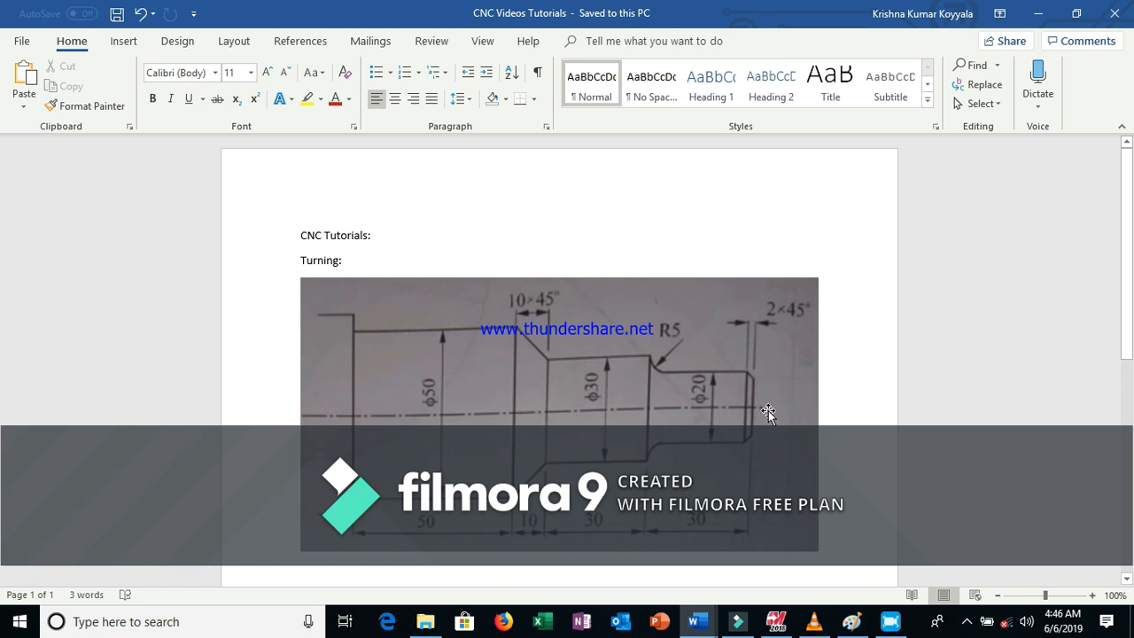
{"action": "mouse_move", "coordinate": [777, 626]}
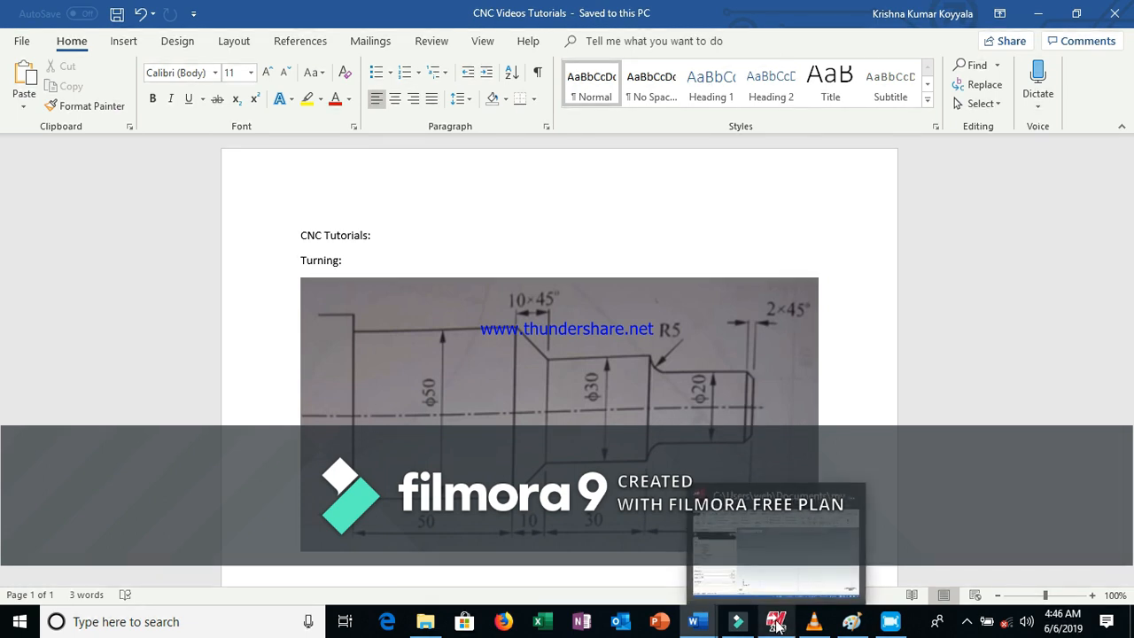
{"action": "left_click", "coordinate": [765, 570]}
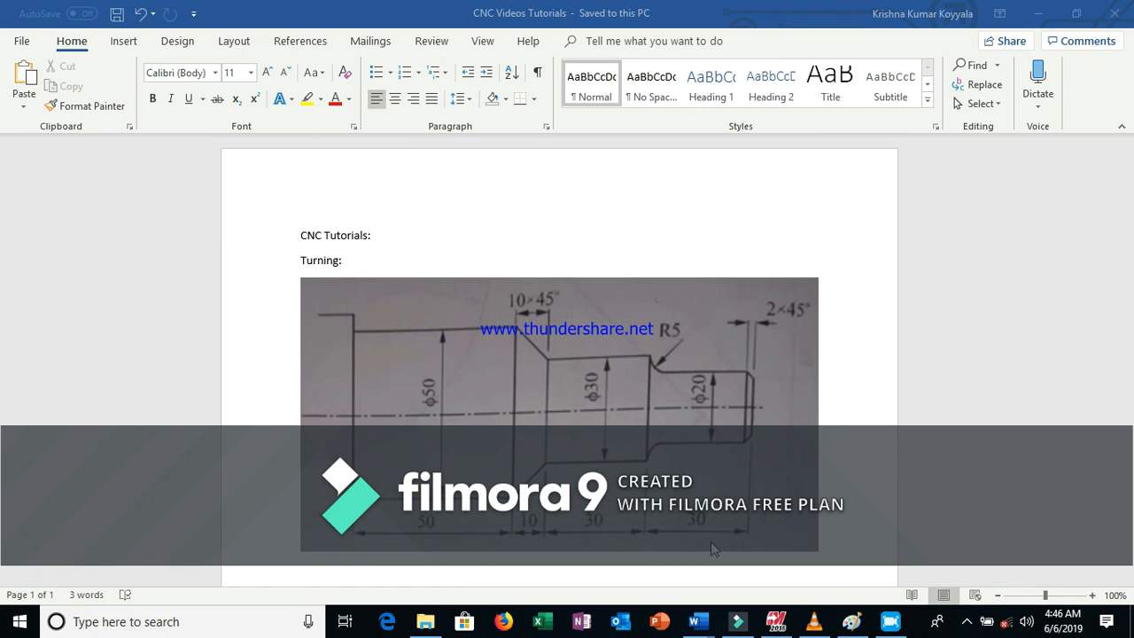
{"action": "mouse_move", "coordinate": [779, 624]}
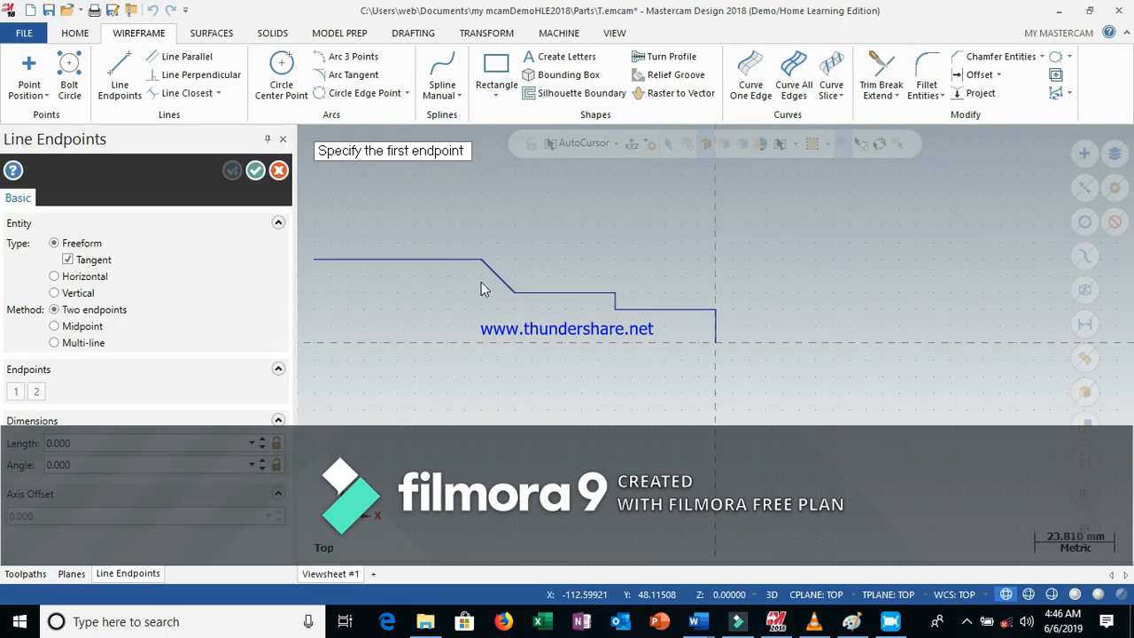
Draw a vertical line down from the left end of the 50 mm line, set its length to 25 mm, and confirm
{"action": "left_click", "coordinate": [313, 259]}
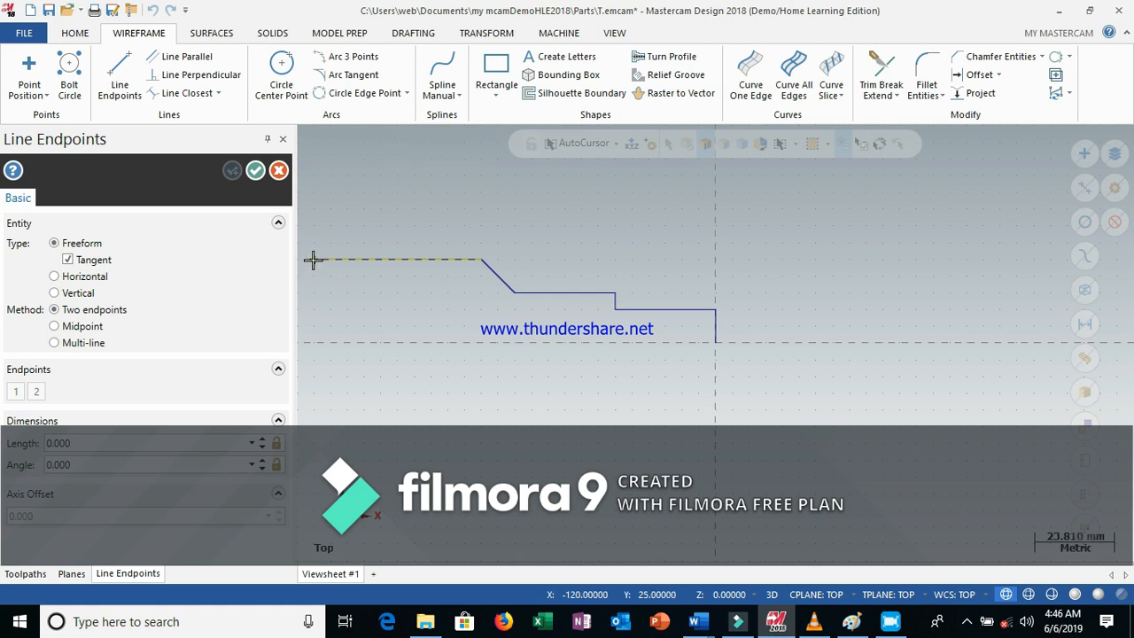
{"action": "left_click", "coordinate": [315, 342]}
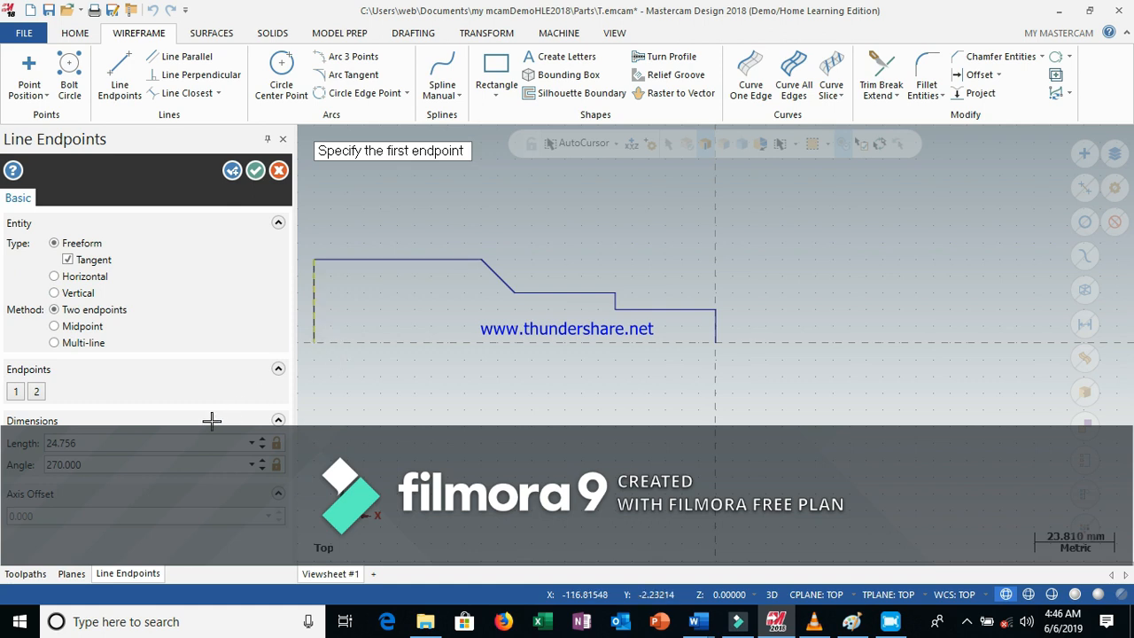
{"action": "double_click", "coordinate": [93, 442]}
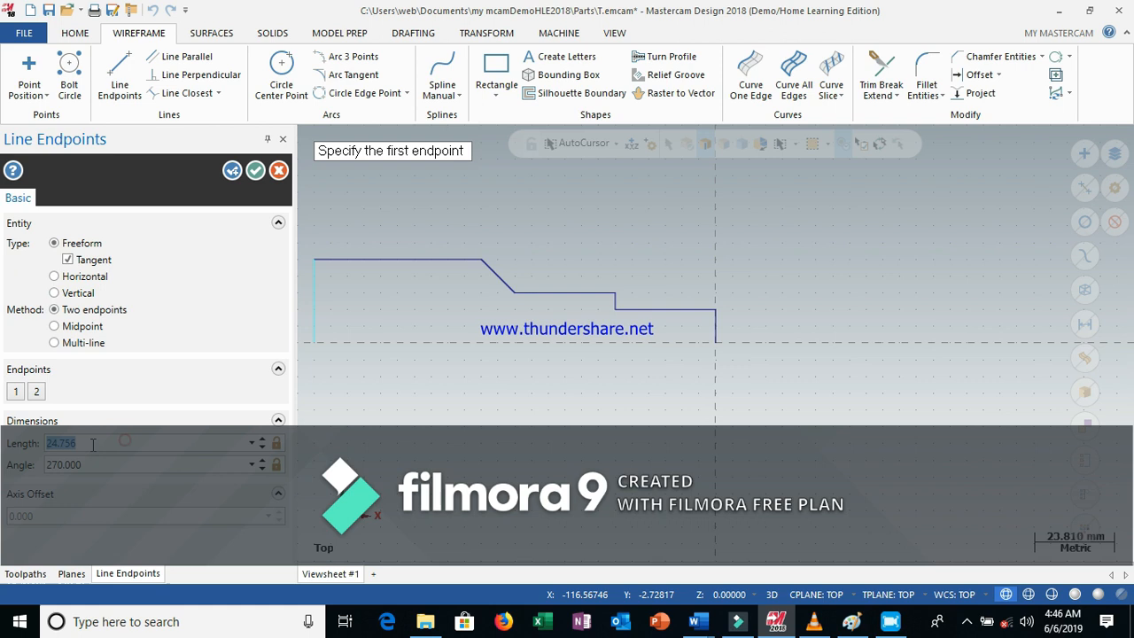
{"action": "type", "text": "25"}
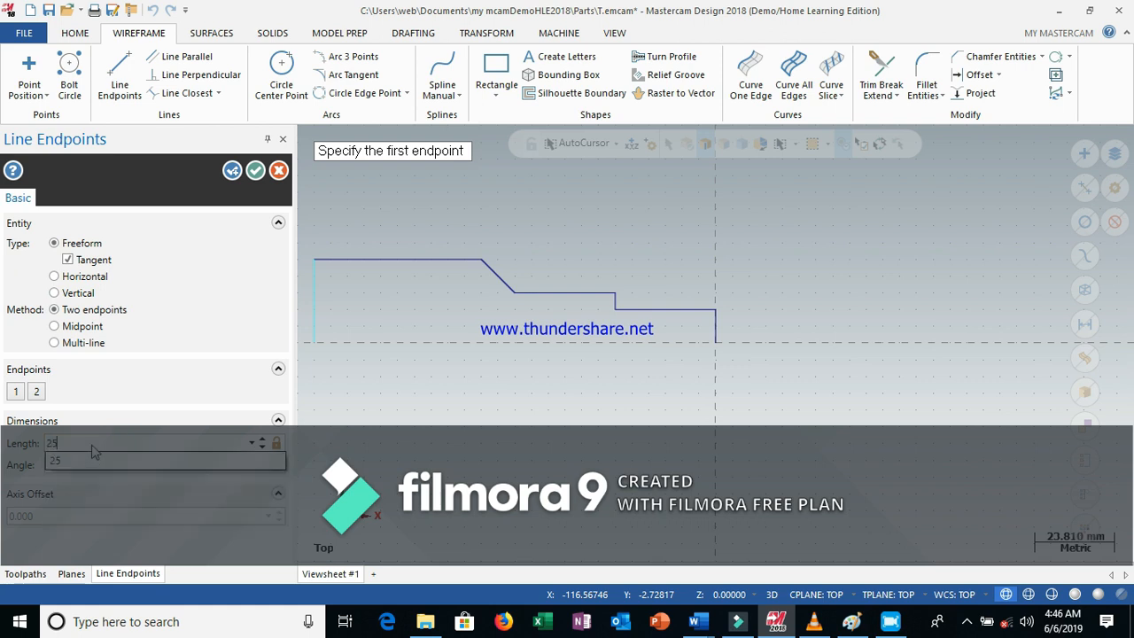
{"action": "left_click", "coordinate": [95, 461]}
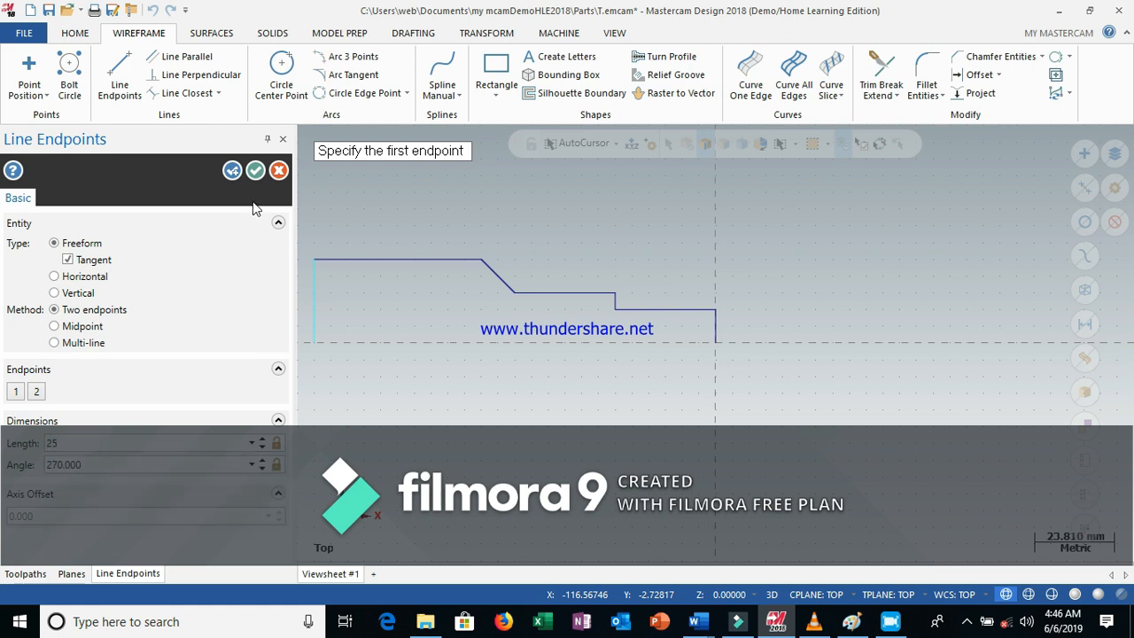
{"action": "left_click", "coordinate": [256, 171]}
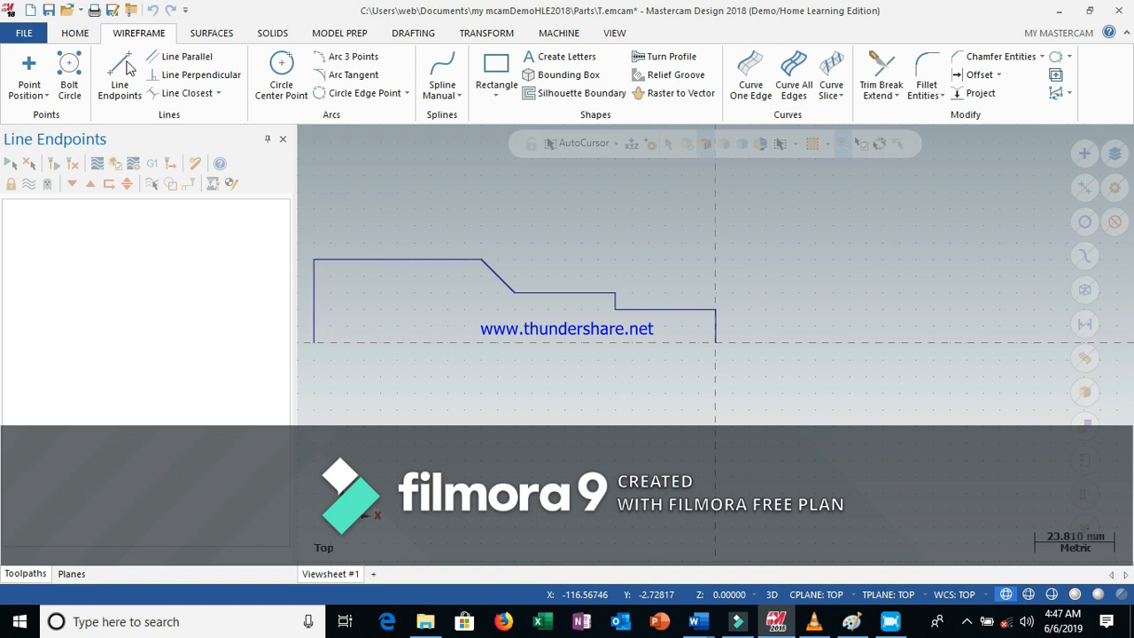
Draw a 120 mm horizontal line along the centreline, closing the profile from its left end to its right end
{"action": "left_click", "coordinate": [121, 71]}
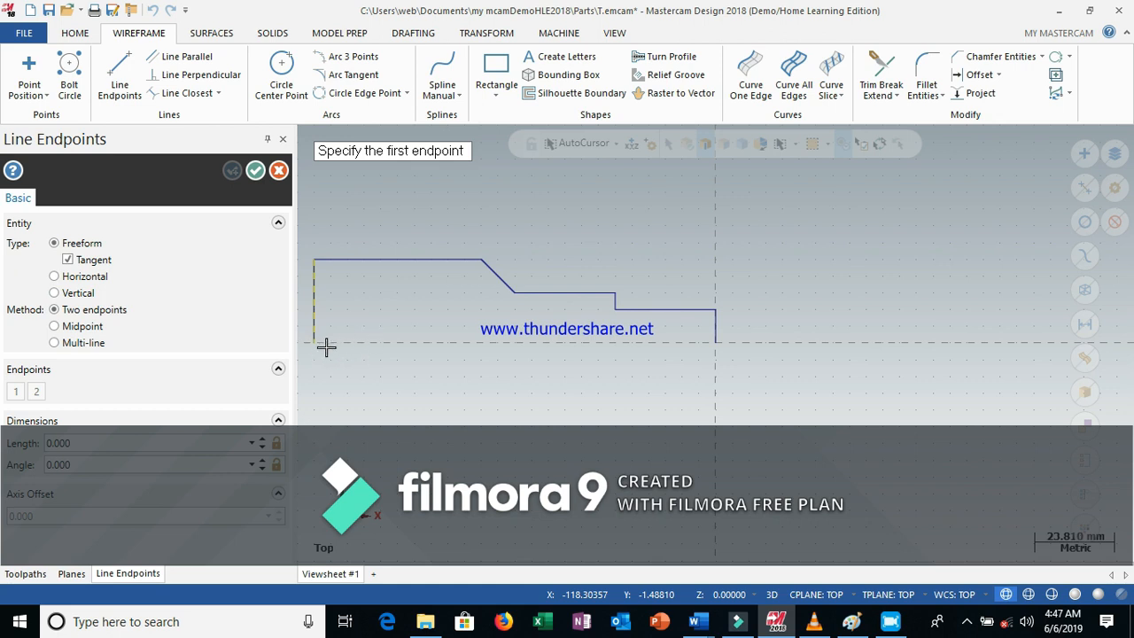
{"action": "left_click", "coordinate": [316, 343]}
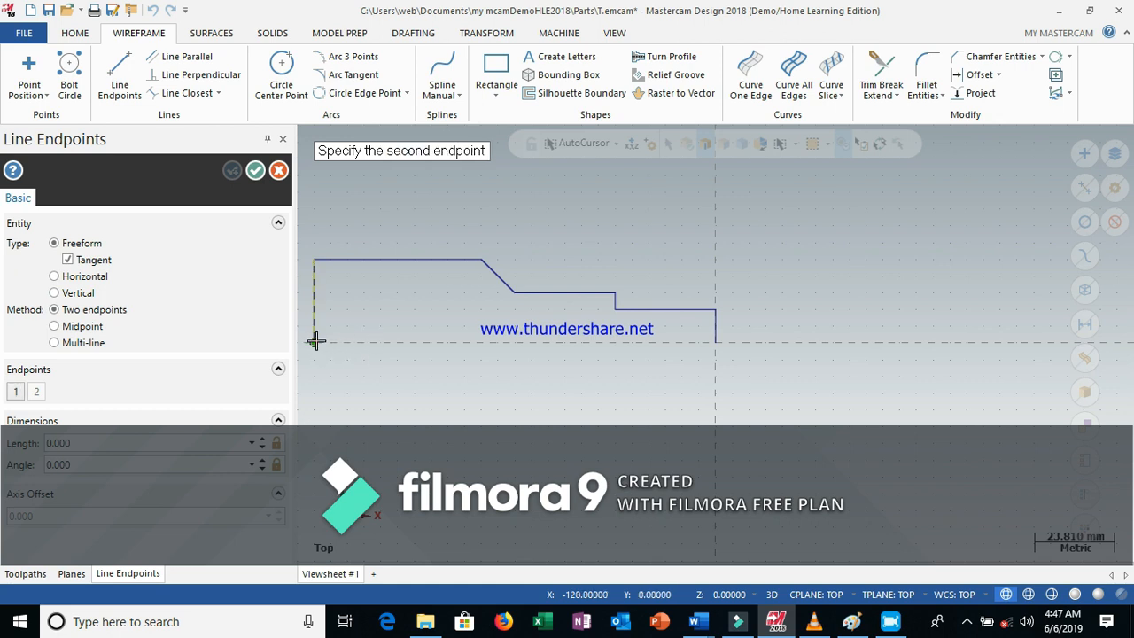
{"action": "left_click", "coordinate": [716, 343]}
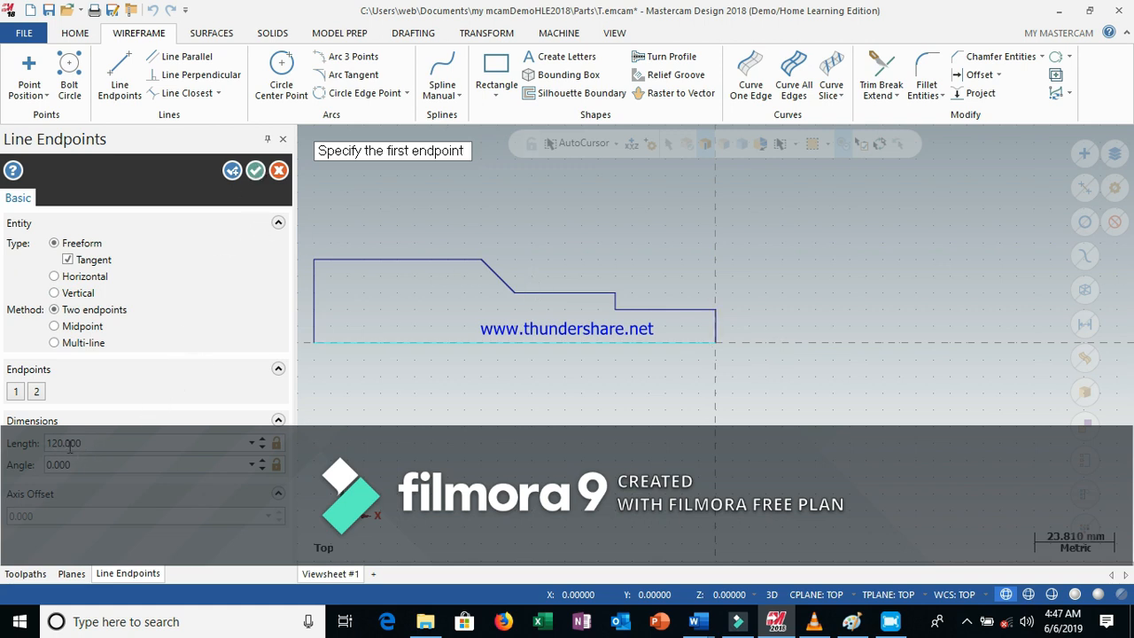
{"action": "left_click", "coordinate": [256, 172]}
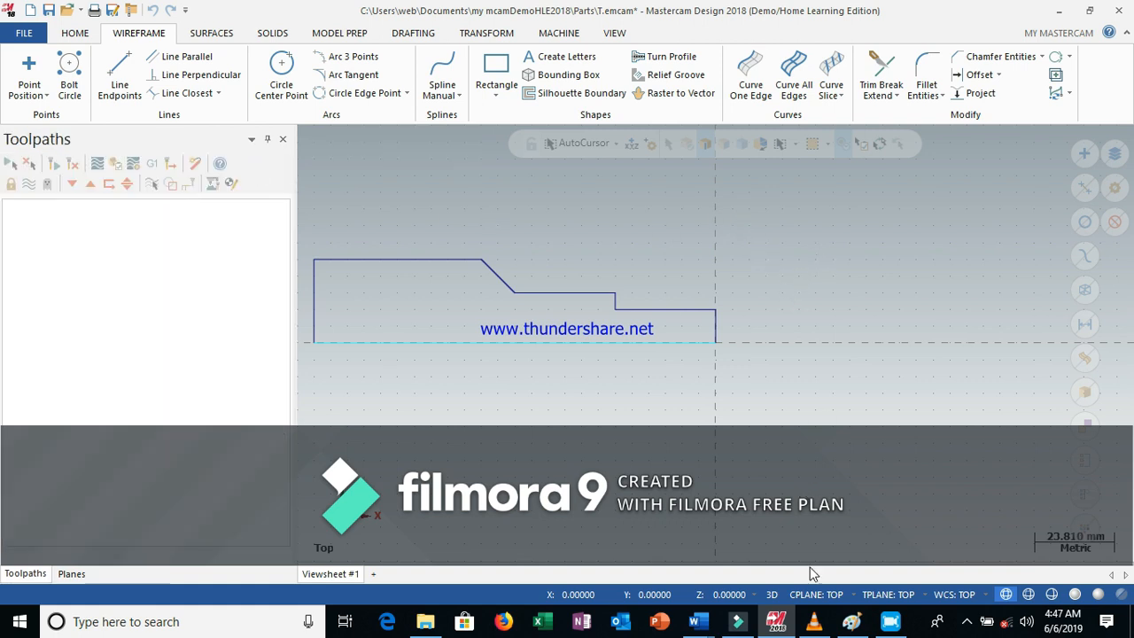
Consult the turning part drawing in Word again and return to Mastercam
{"action": "mouse_move", "coordinate": [697, 627]}
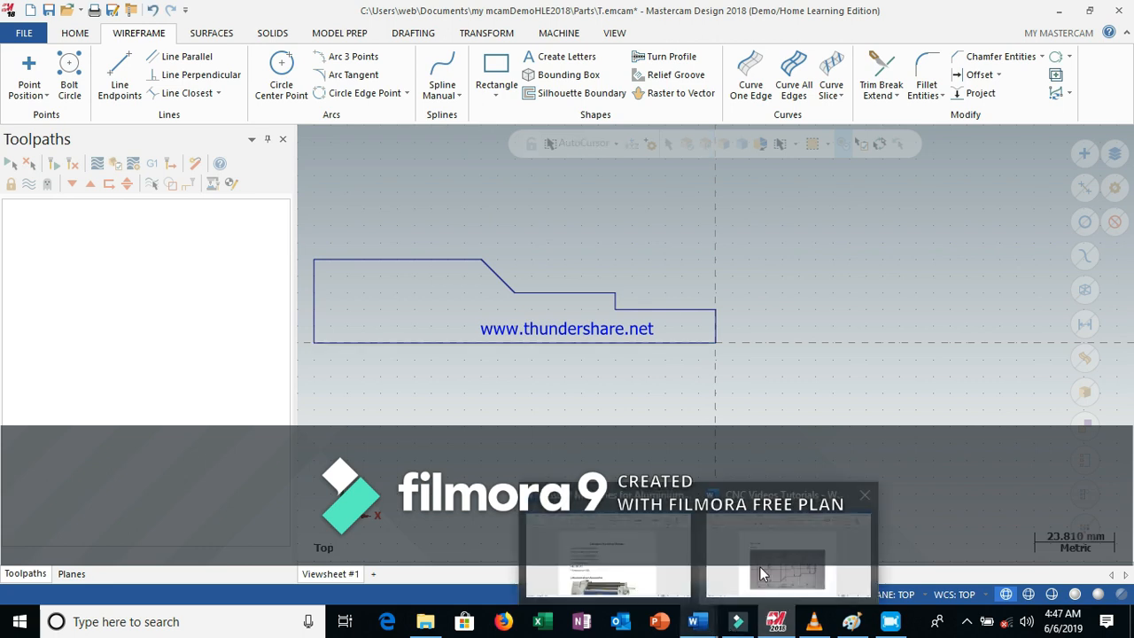
{"action": "left_click", "coordinate": [767, 563]}
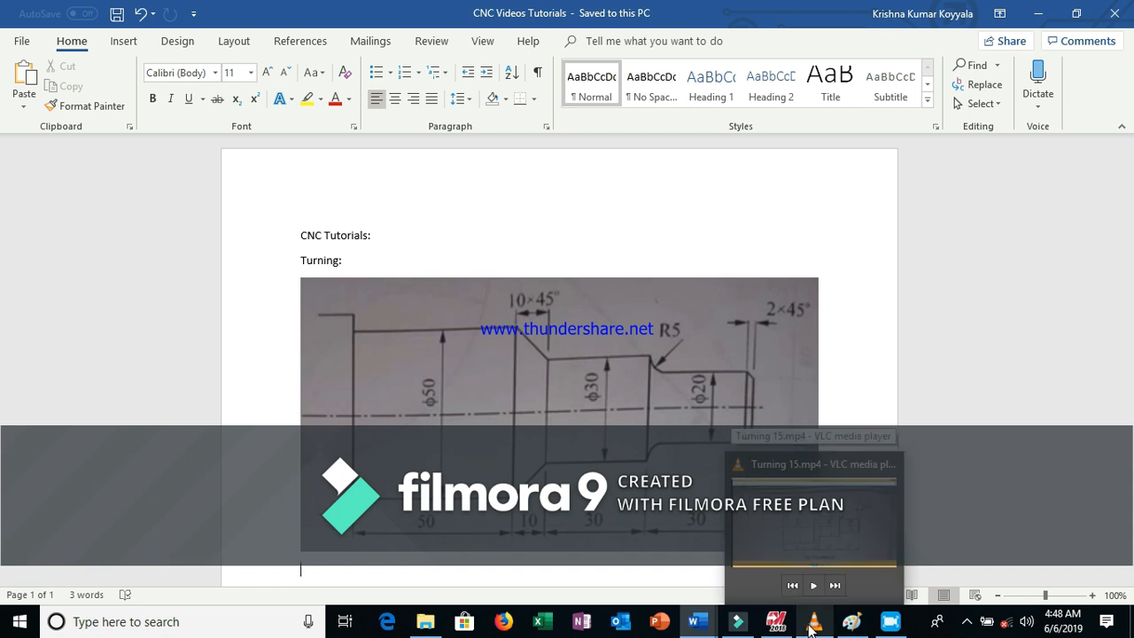
{"action": "mouse_move", "coordinate": [779, 624]}
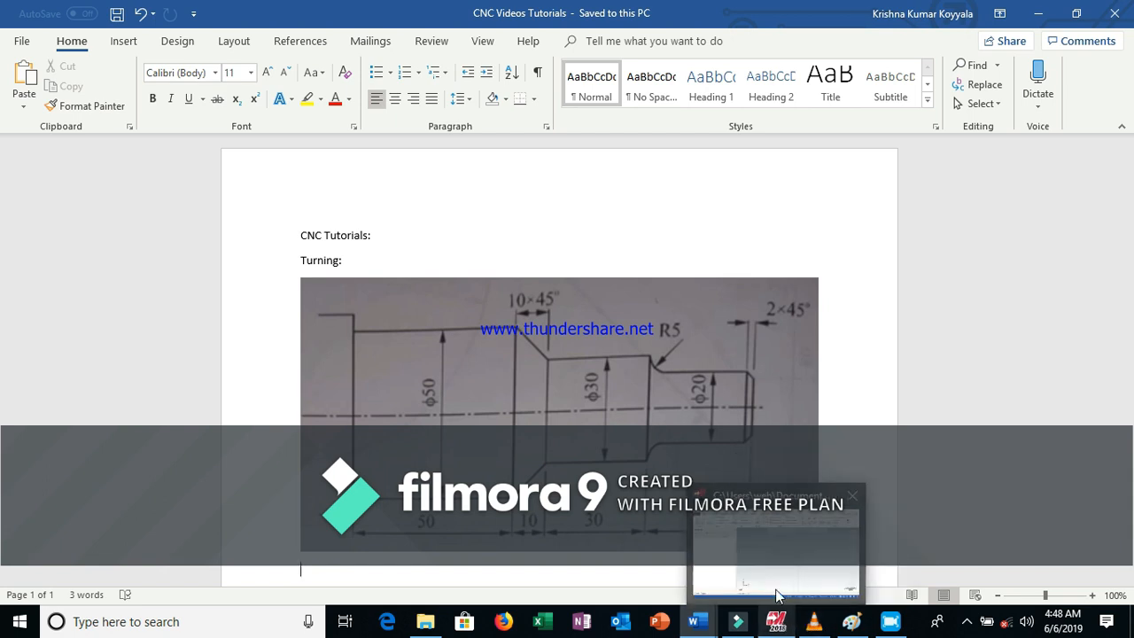
{"action": "left_click", "coordinate": [780, 554]}
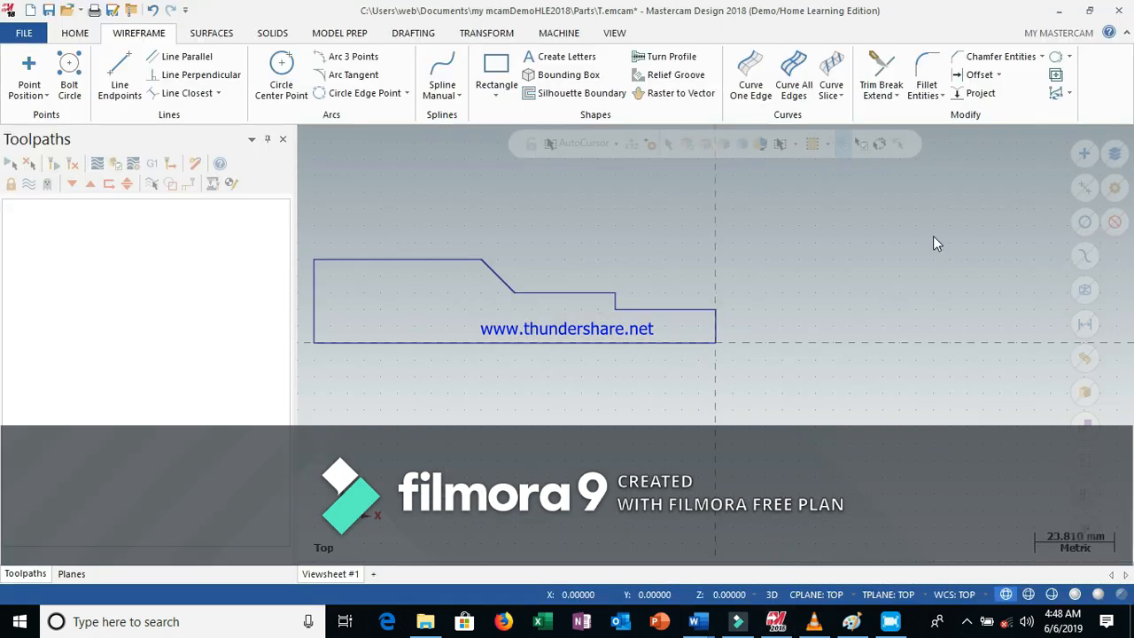
Start the Chamfer Entities tool, then check the chamfer size in the Word drawing and return
{"action": "left_click", "coordinate": [986, 56]}
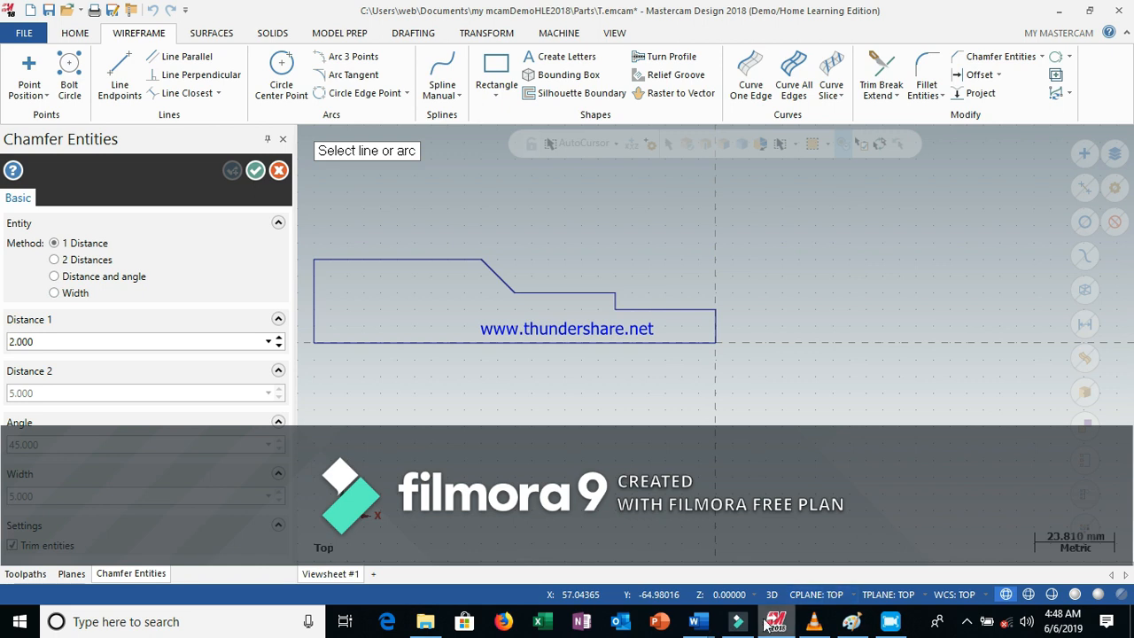
{"action": "left_click", "coordinate": [820, 532]}
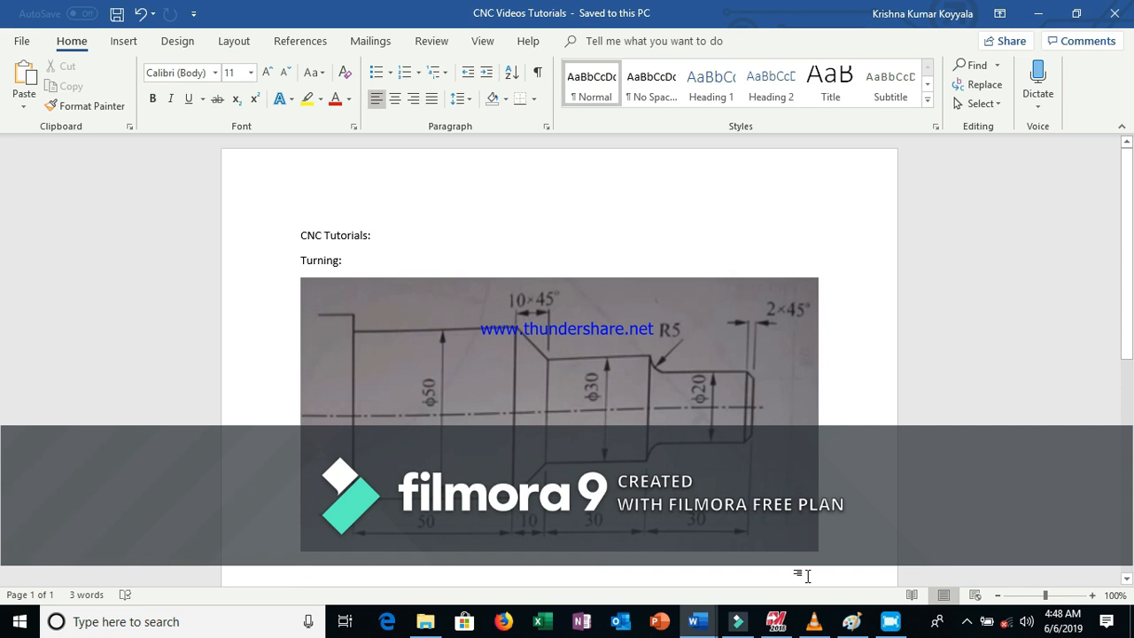
{"action": "mouse_move", "coordinate": [776, 624]}
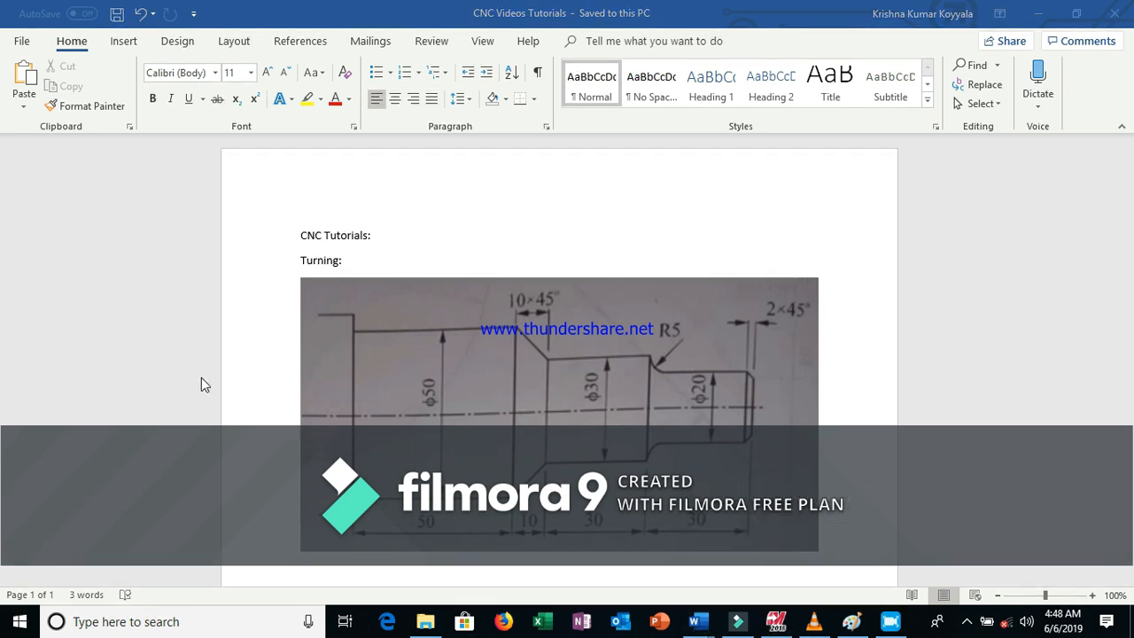
{"action": "key", "text": "alt+Tab"}
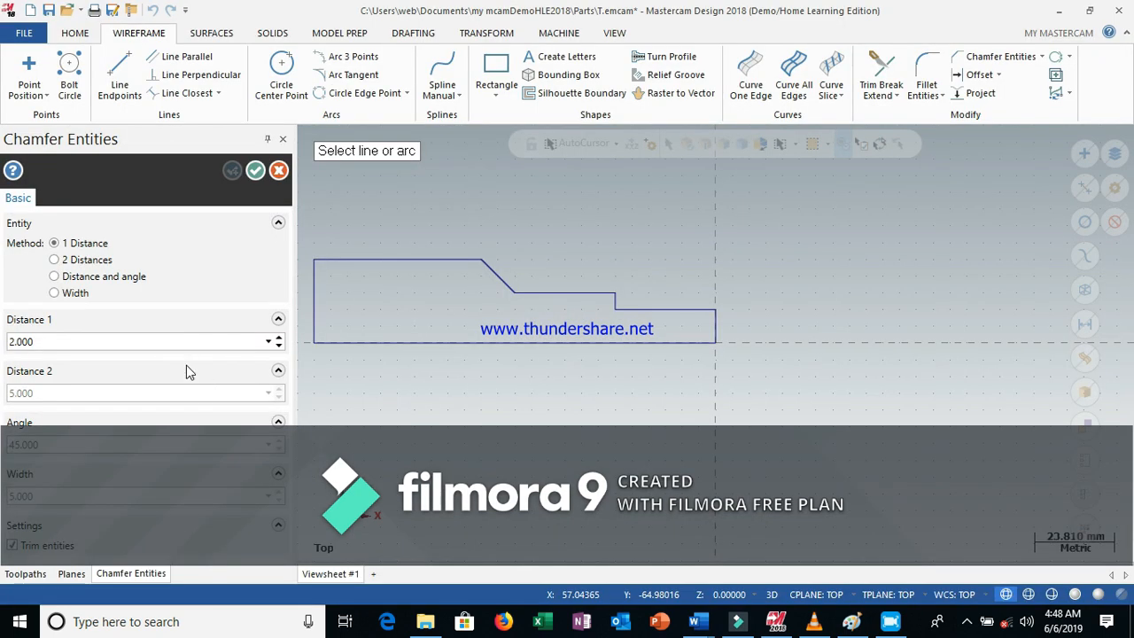
Chamfer the right end corner between the smallest diameter and the end face with a 2 mm distance
{"action": "double_click", "coordinate": [50, 345]}
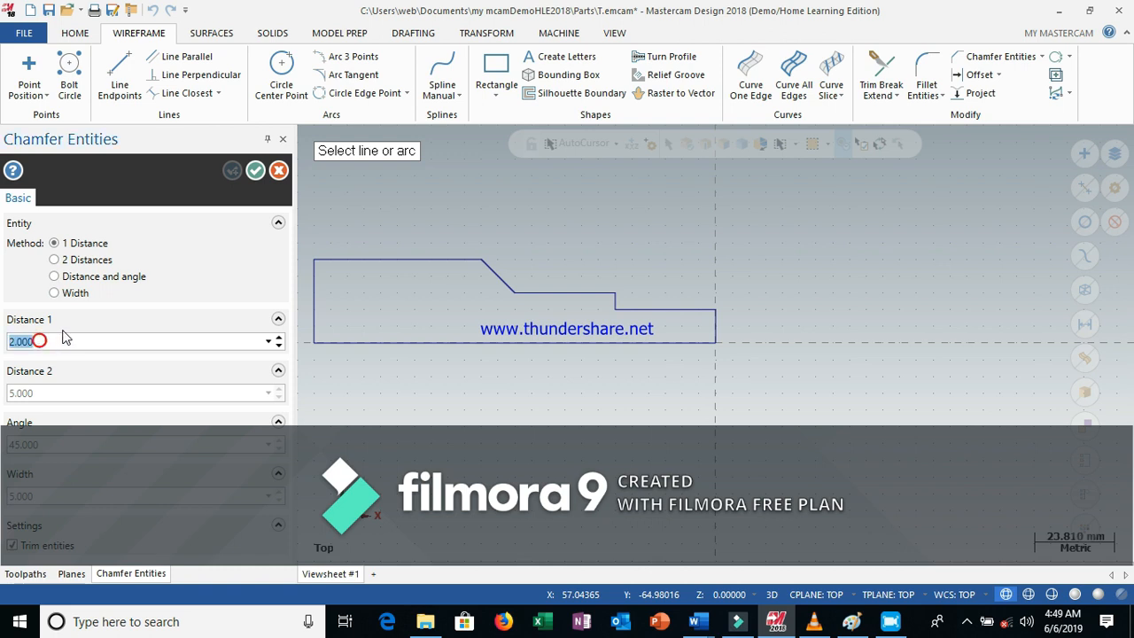
{"action": "type", "text": "2"}
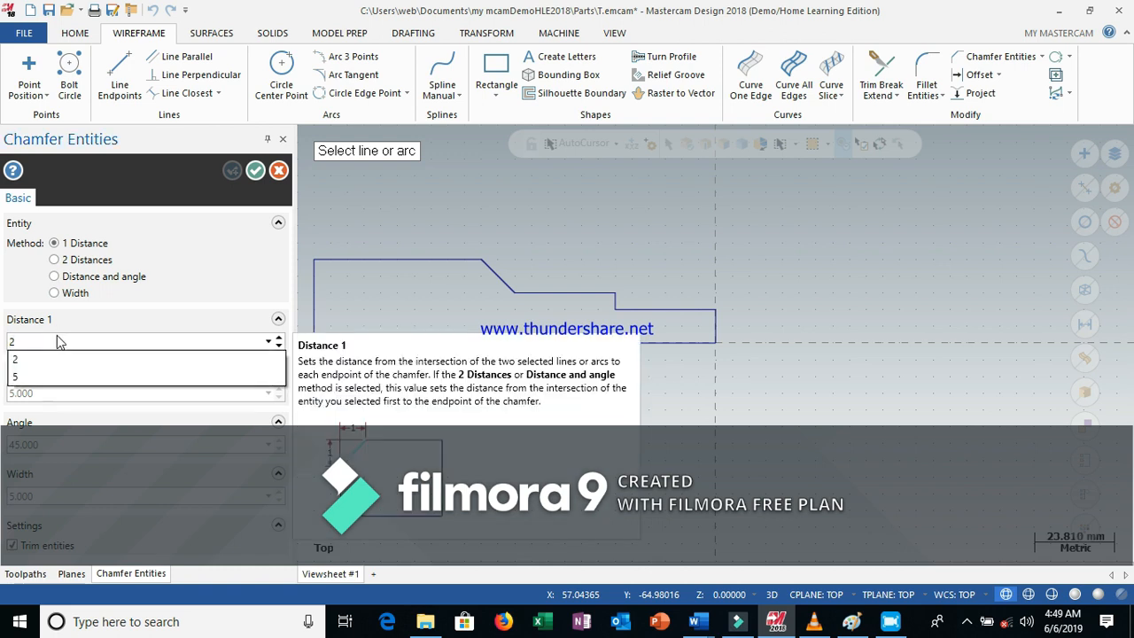
{"action": "left_click", "coordinate": [60, 361]}
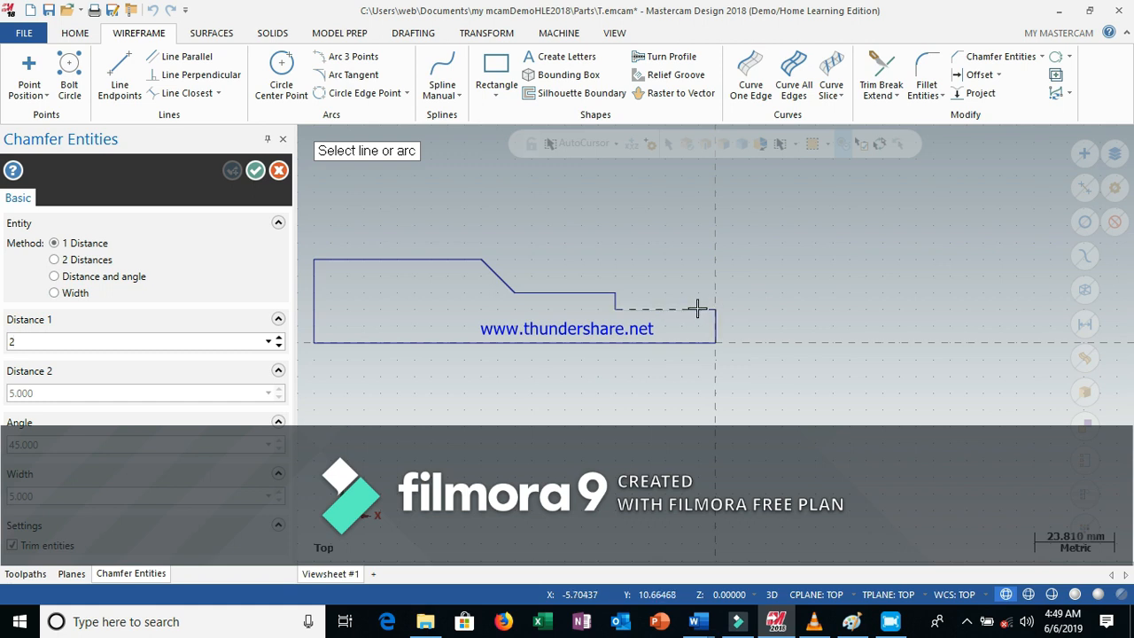
{"action": "key", "text": "Return"}
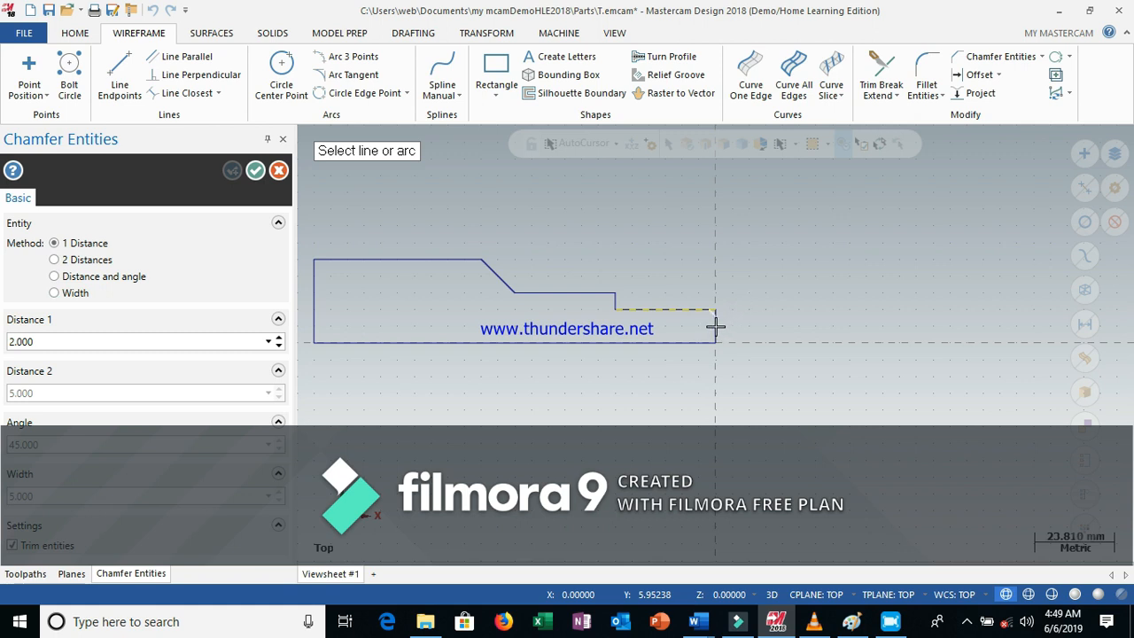
{"action": "left_click", "coordinate": [716, 327]}
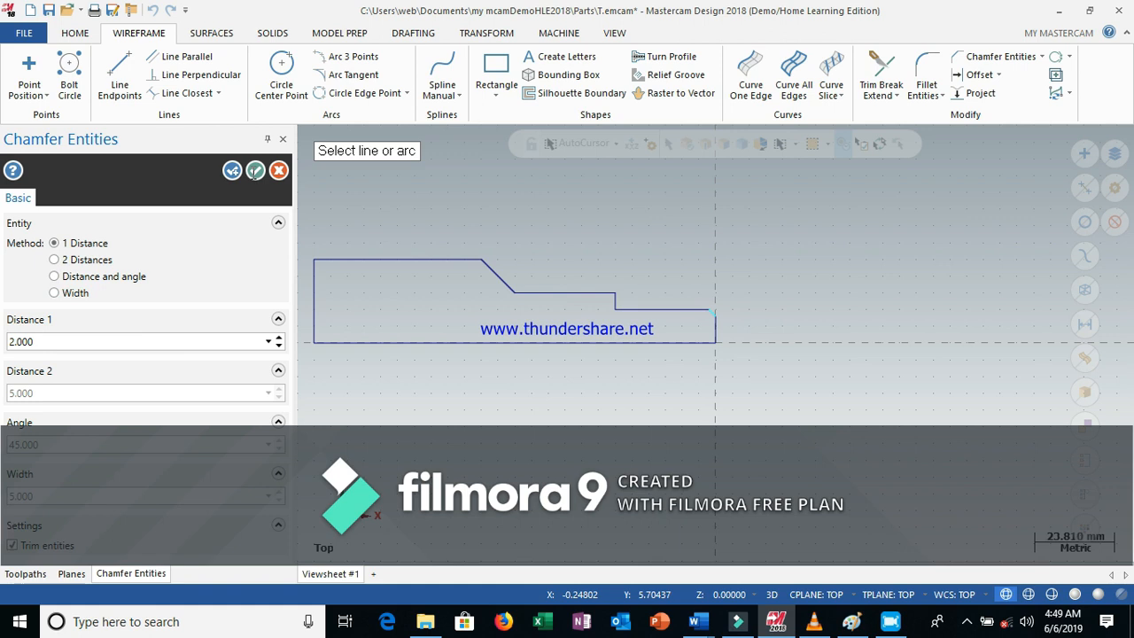
{"action": "left_click", "coordinate": [255, 171]}
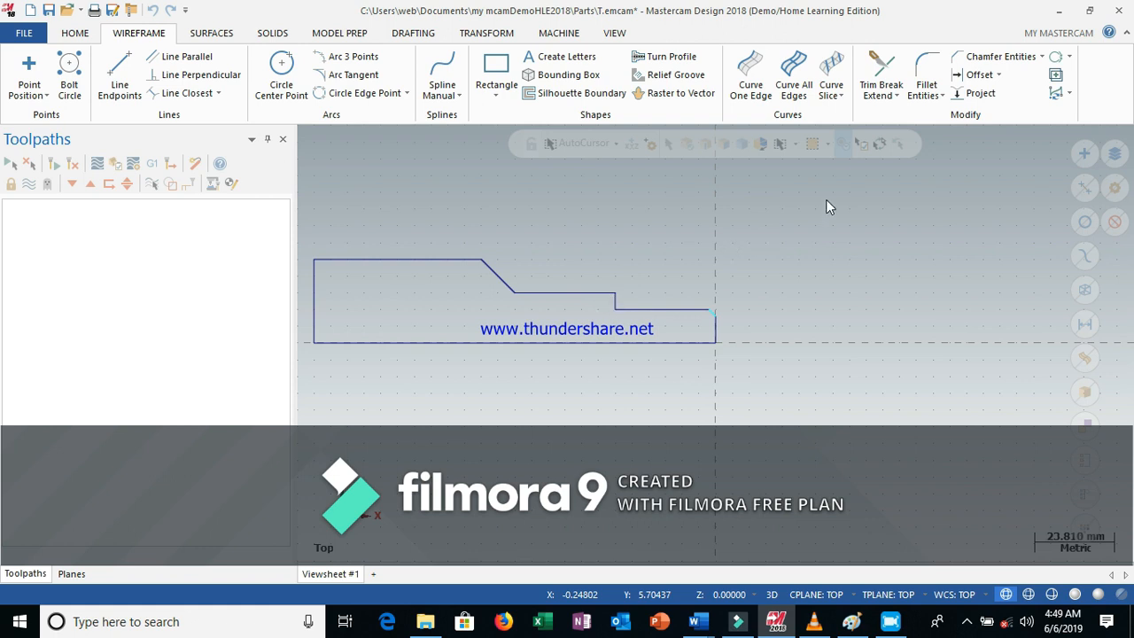
Try a 5 mm fillet at the upper corner of the step before the smallest diameter, then undo it
{"action": "left_click", "coordinate": [927, 73]}
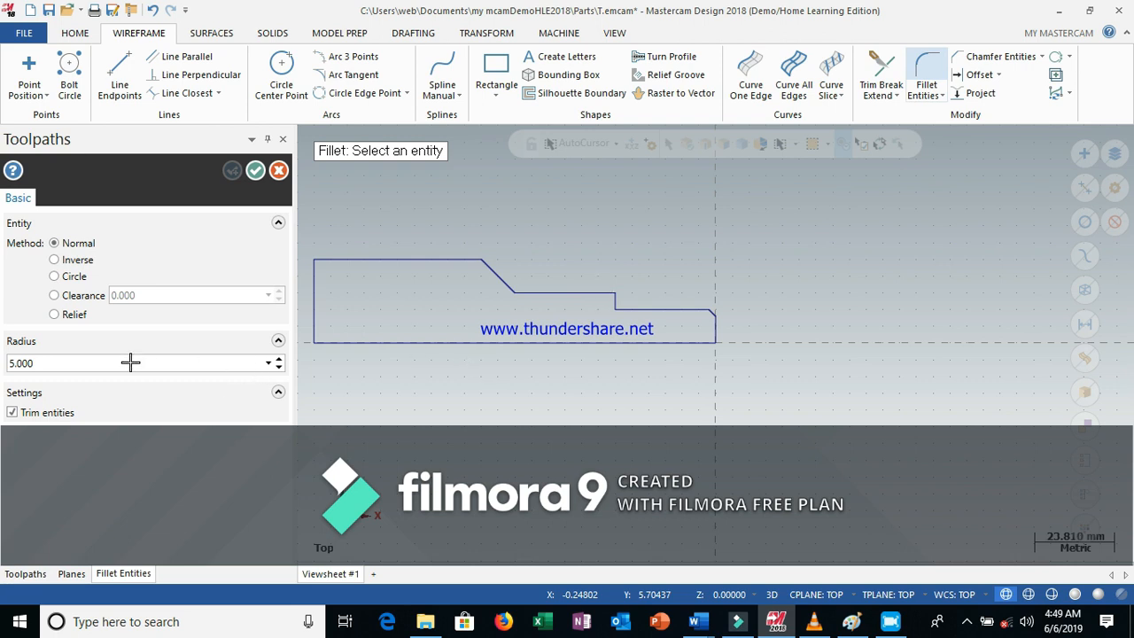
{"action": "left_click", "coordinate": [42, 365]}
{"action": "mouse_move", "coordinate": [699, 623]}
{"action": "left_click", "coordinate": [760, 581]}
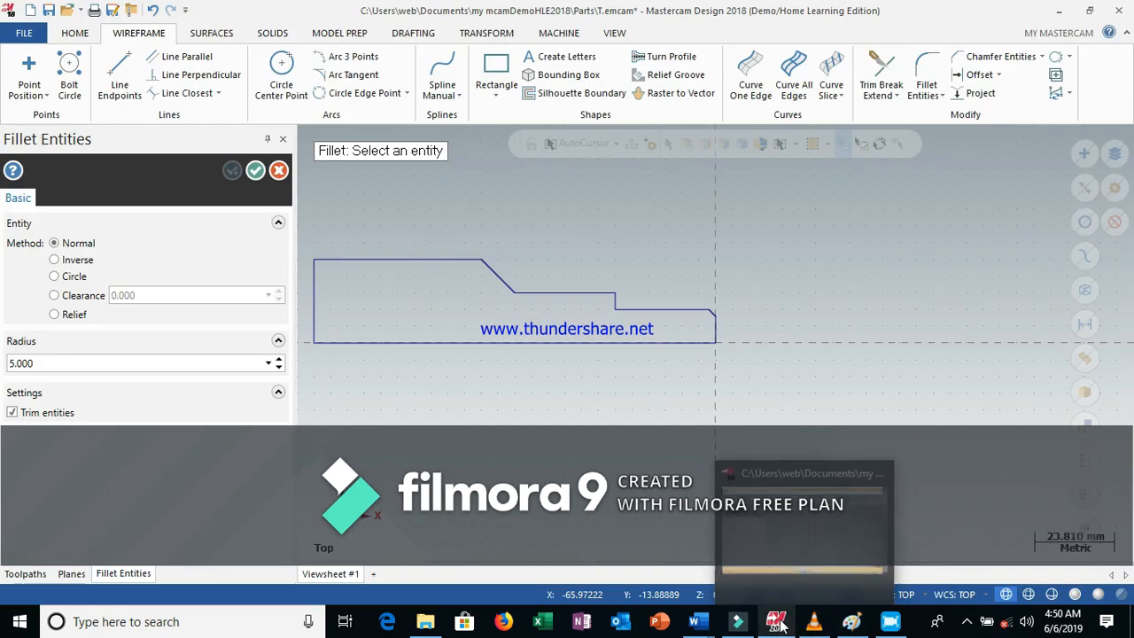
{"action": "left_click", "coordinate": [780, 565]}
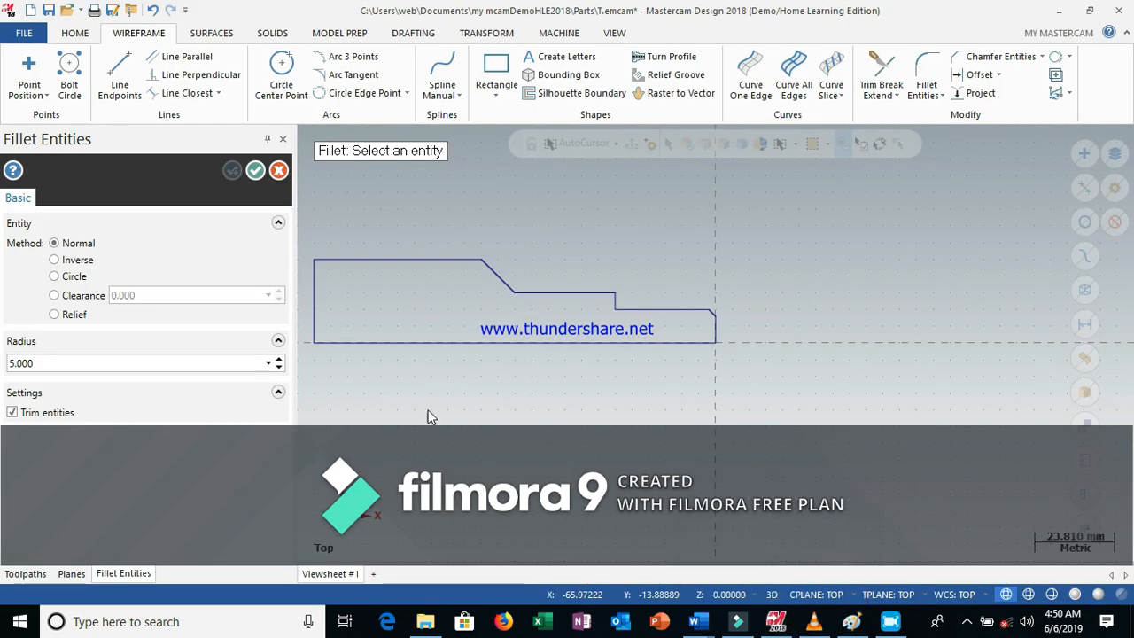
{"action": "double_click", "coordinate": [50, 362]}
{"action": "type", "text": "5"}
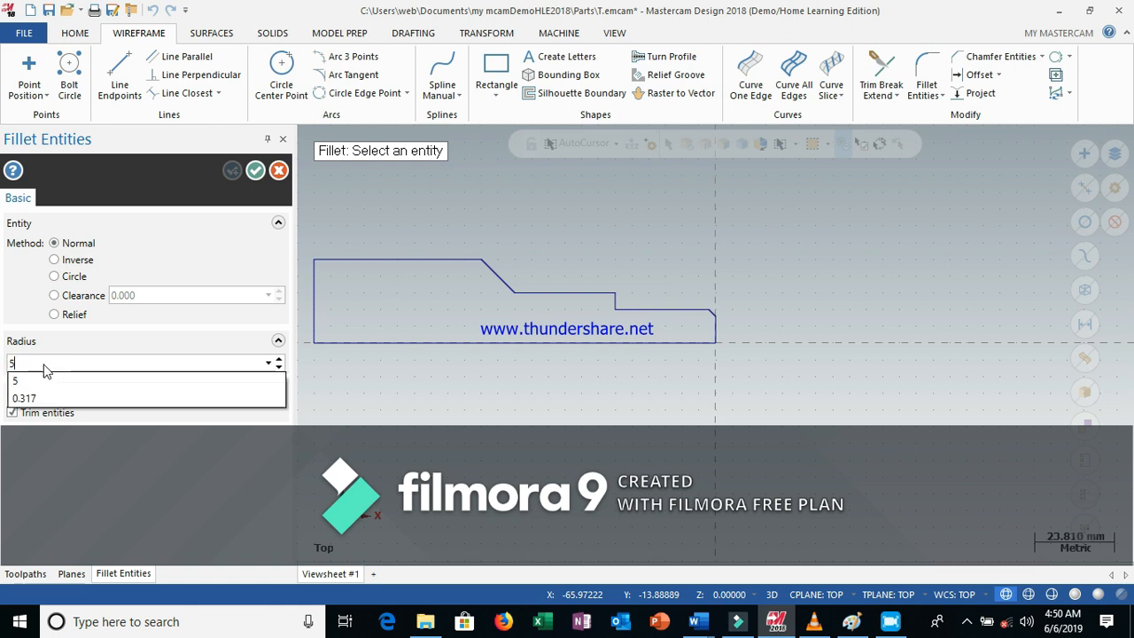
{"action": "left_click", "coordinate": [44, 381]}
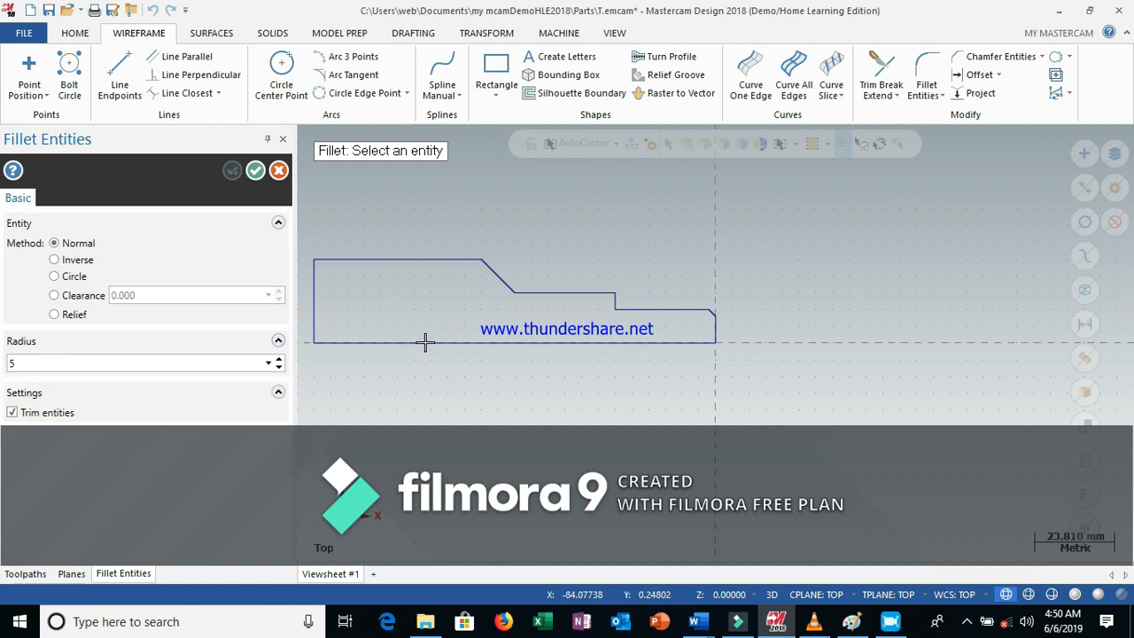
{"action": "left_click", "coordinate": [593, 292]}
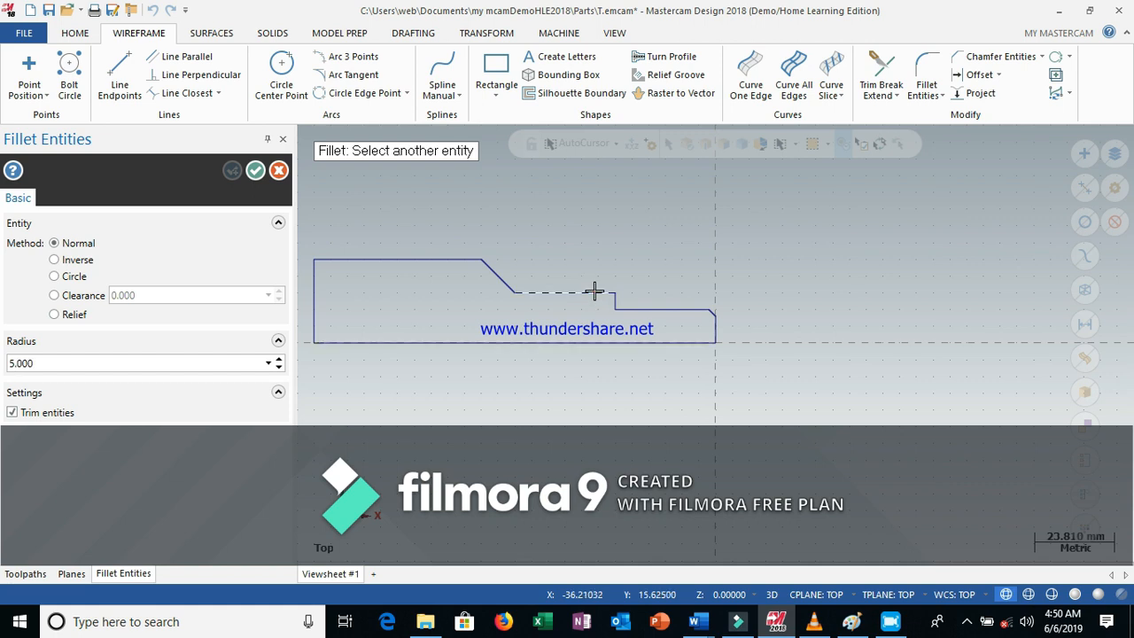
{"action": "left_click", "coordinate": [644, 279]}
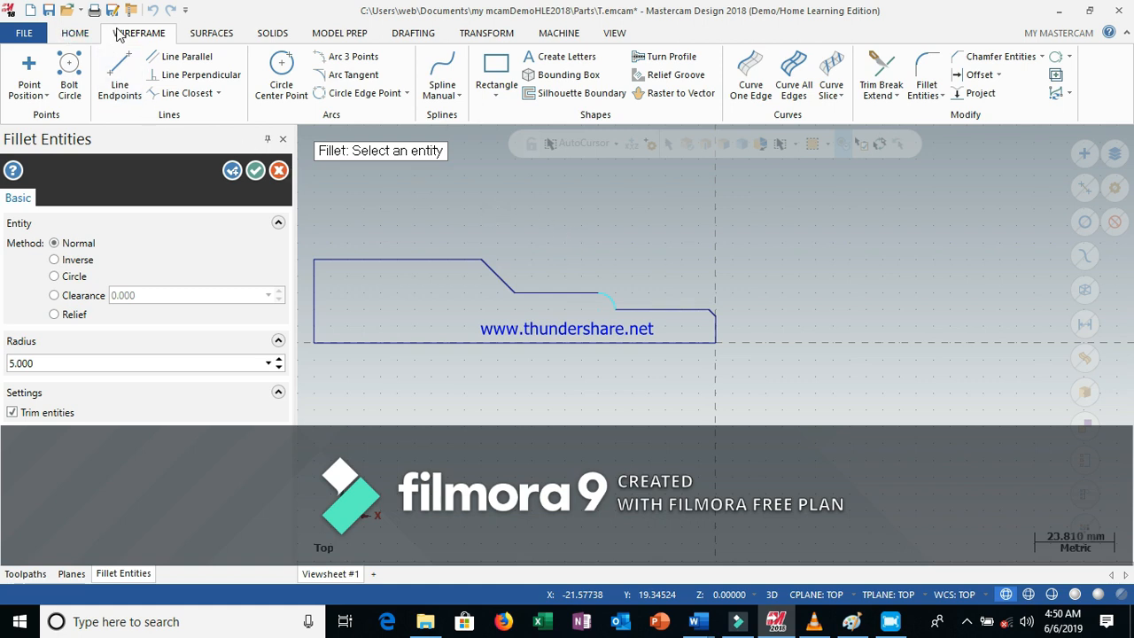
{"action": "left_click", "coordinate": [279, 172]}
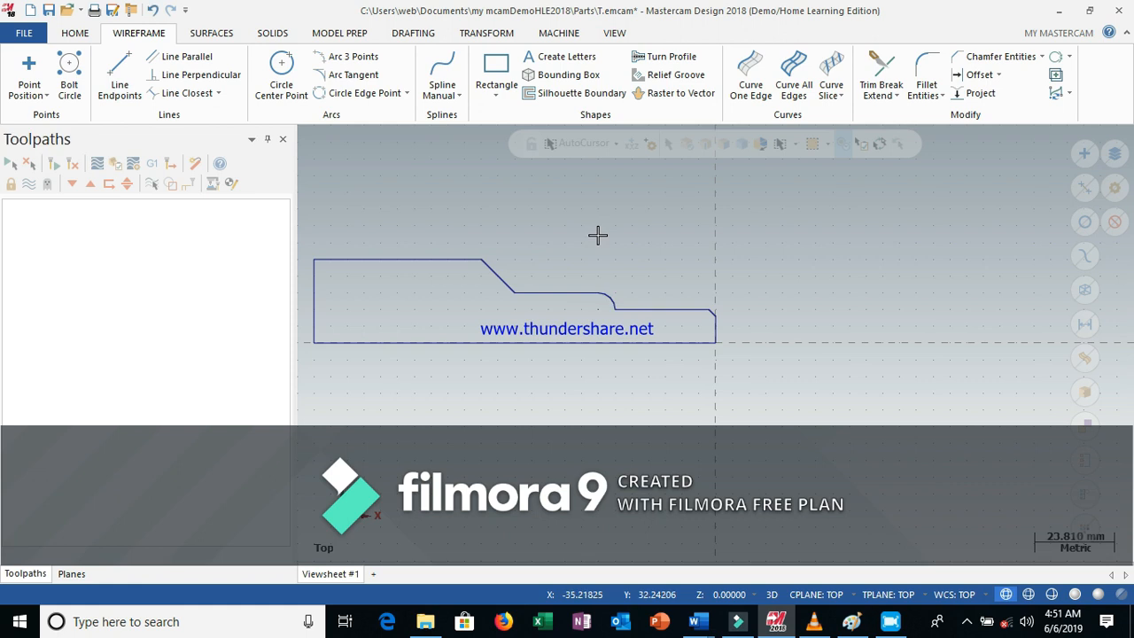
{"action": "left_click", "coordinate": [153, 10]}
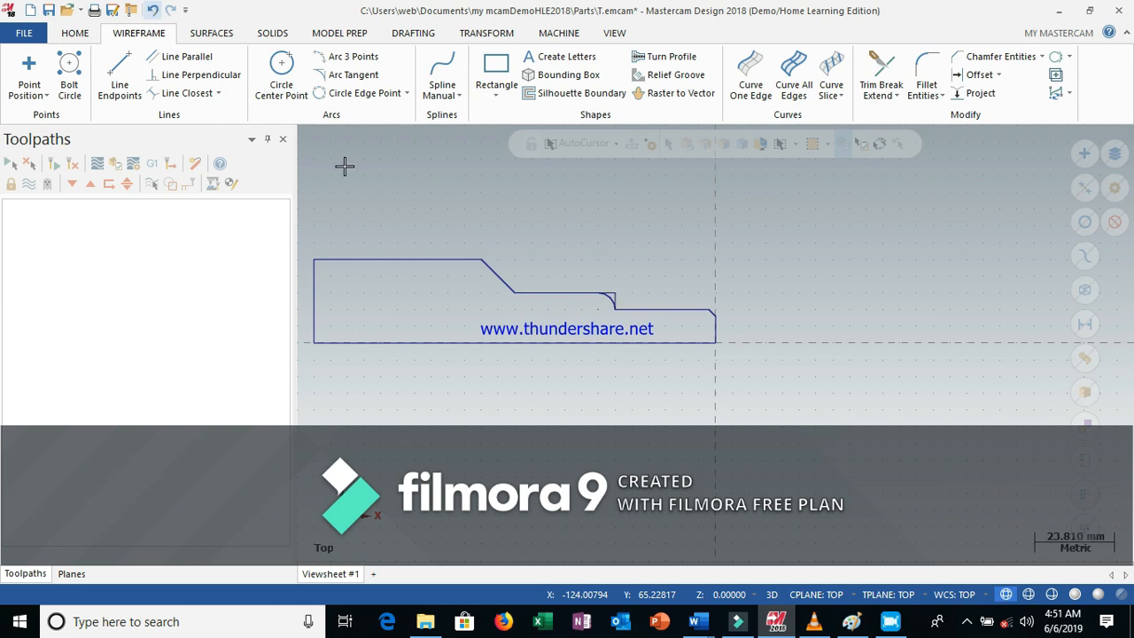
{"action": "left_click", "coordinate": [155, 10]}
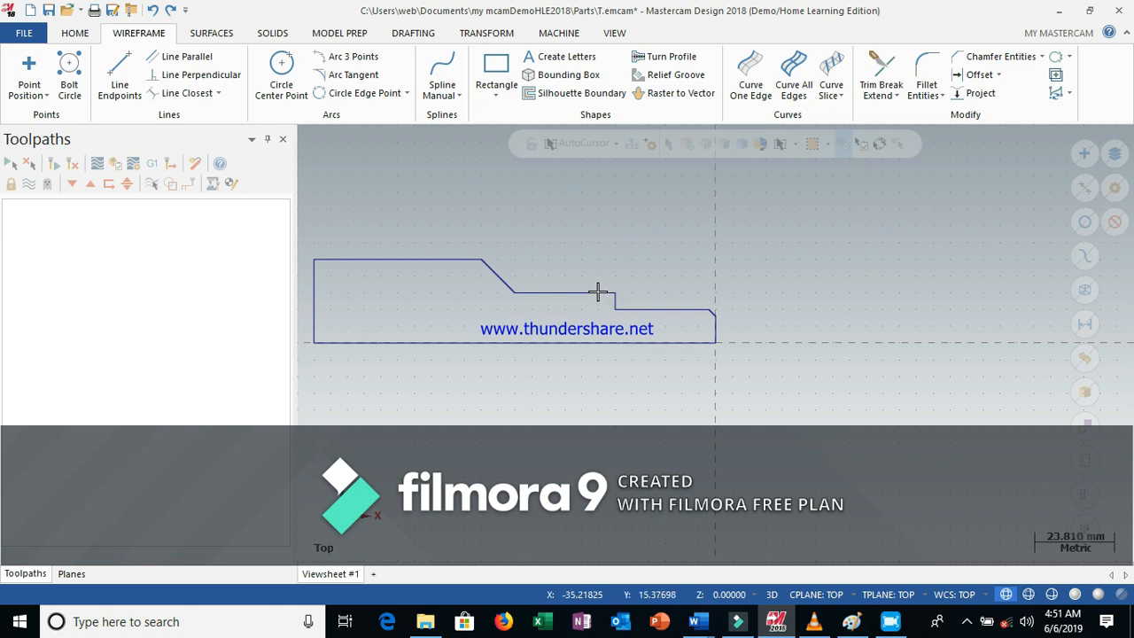
Fillet the inner corner between the step face and the smallest diameter with a 5 mm radius
{"action": "left_click", "coordinate": [926, 64]}
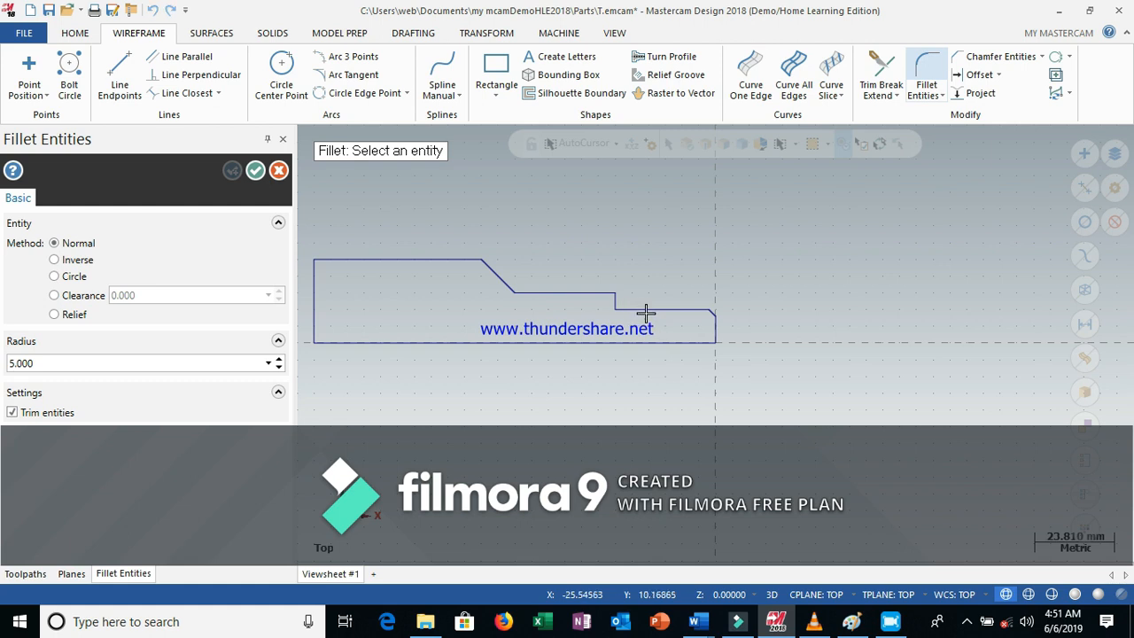
{"action": "left_click", "coordinate": [644, 309]}
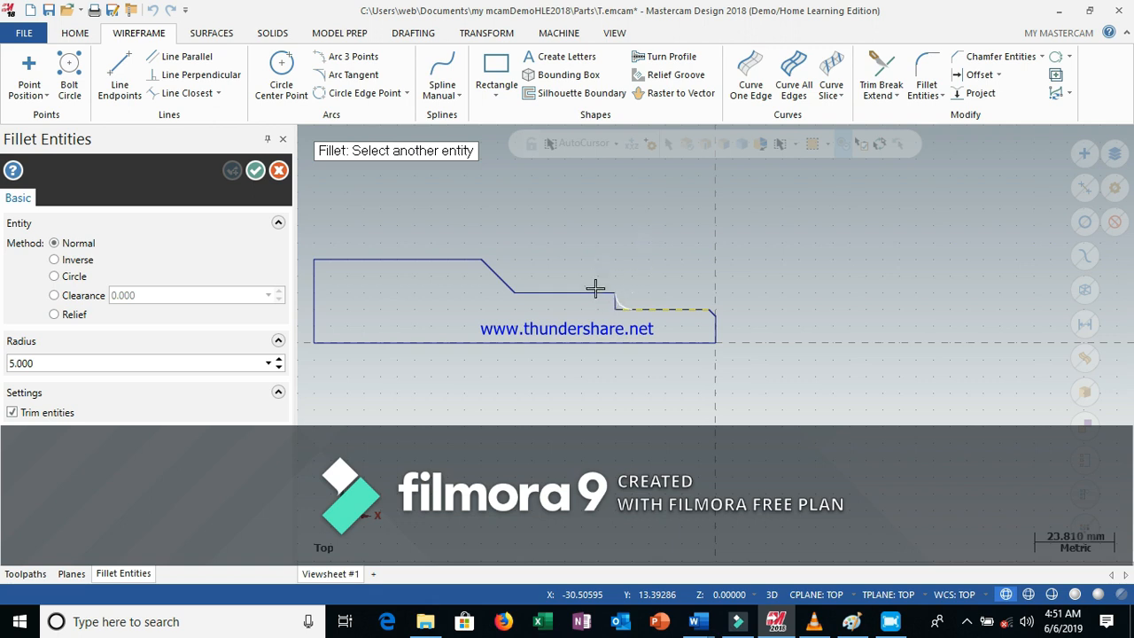
{"action": "left_click", "coordinate": [643, 309]}
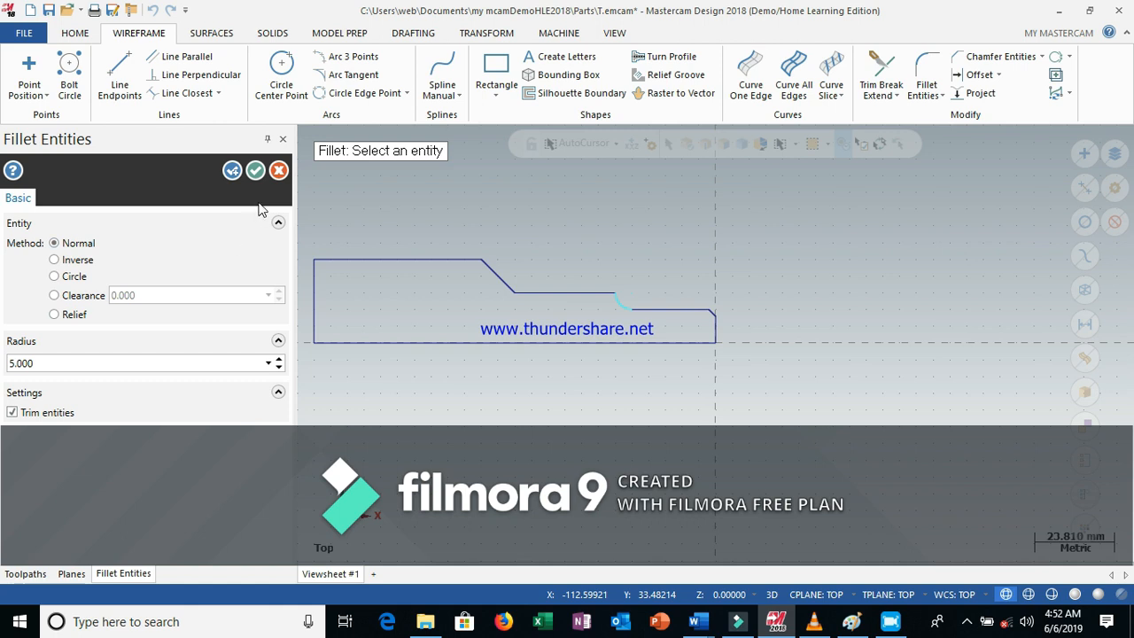
{"action": "left_click", "coordinate": [255, 170]}
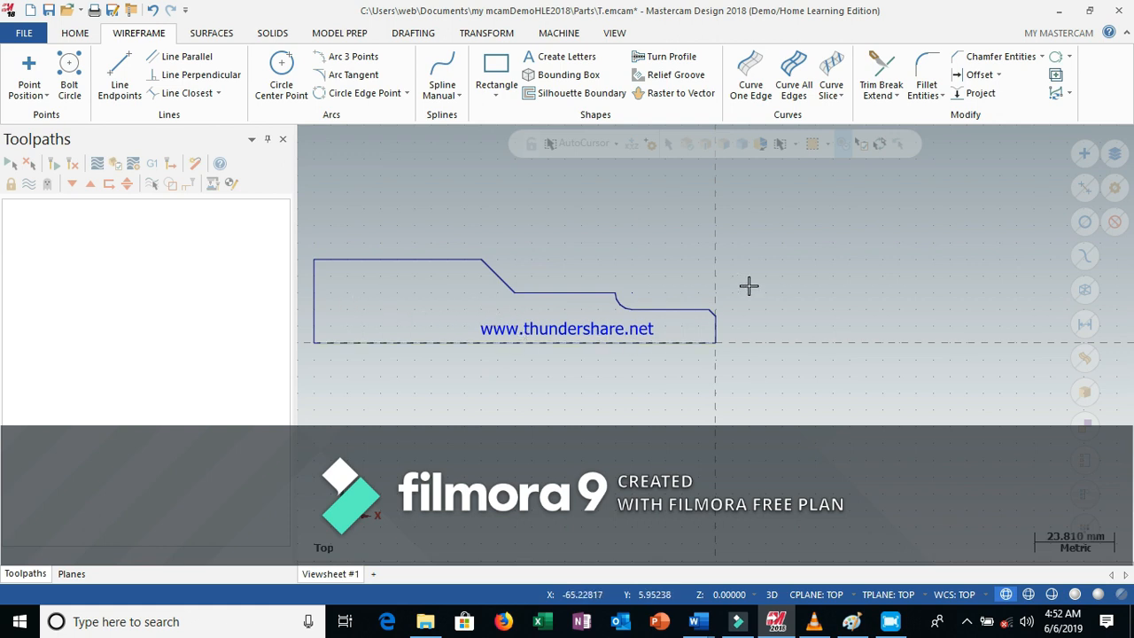
View the profile isometrically and start the Revolve solid command
{"action": "left_click", "coordinate": [815, 254]}
{"action": "right_click", "coordinate": [828, 211]}
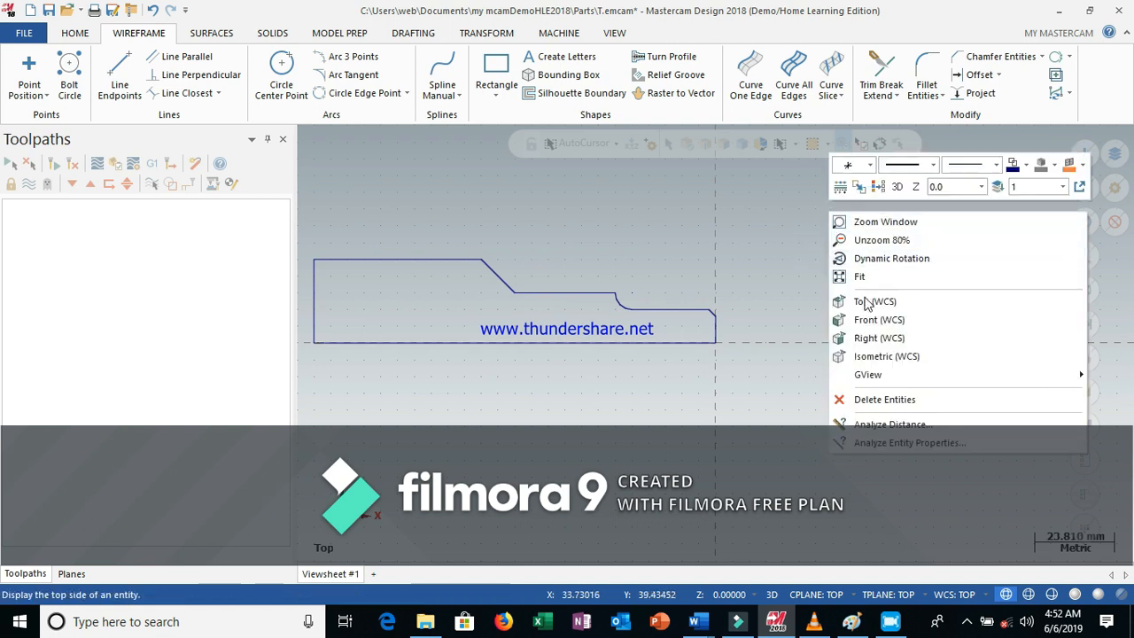
{"action": "left_click", "coordinate": [893, 358]}
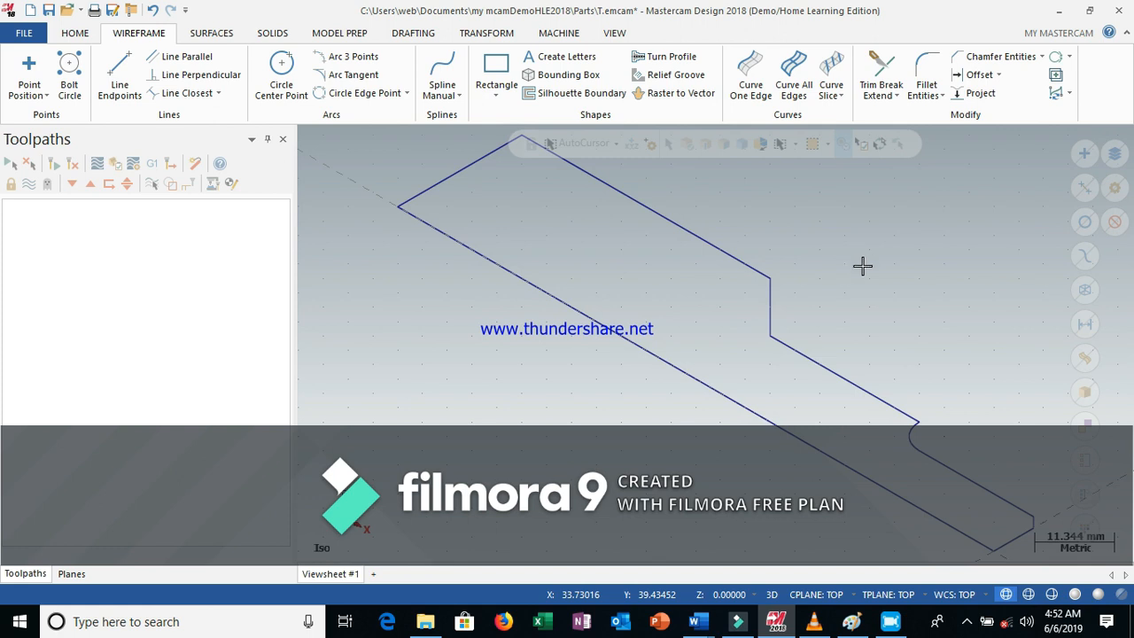
{"action": "scroll", "coordinate": [861, 266], "scroll_direction": "down", "scroll_amount": 1}
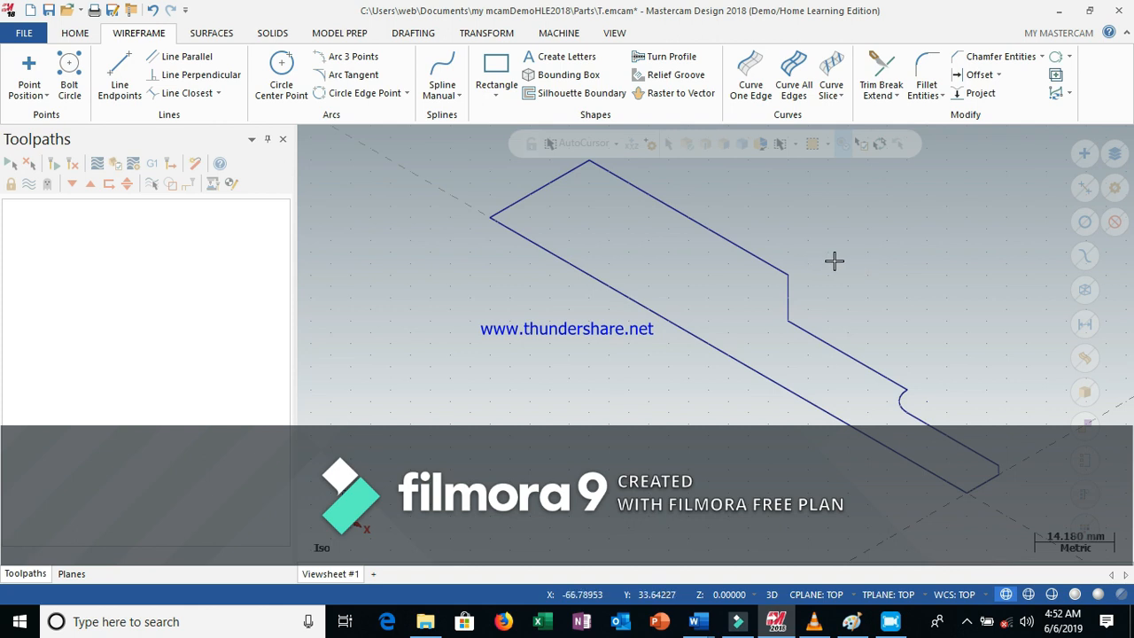
{"action": "left_click", "coordinate": [272, 34]}
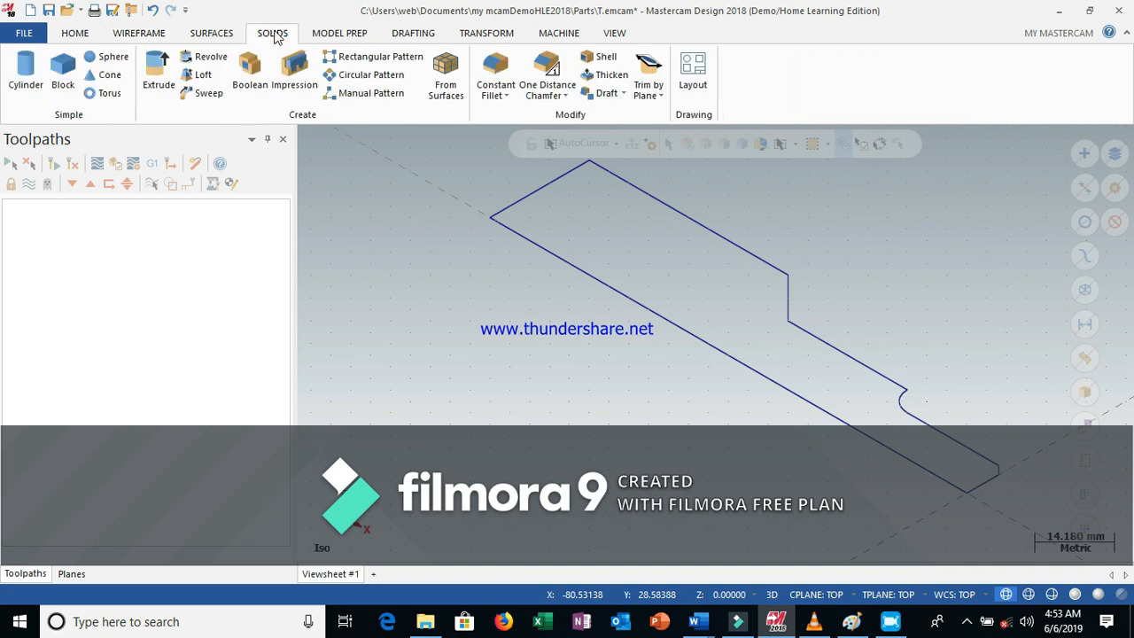
{"action": "left_click", "coordinate": [203, 57]}
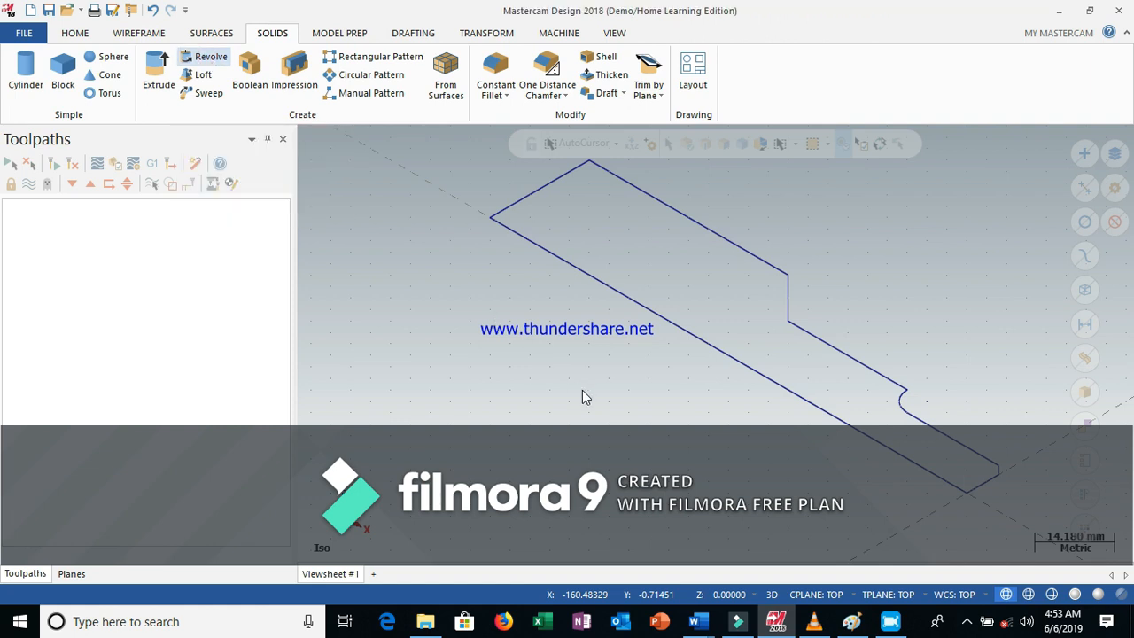
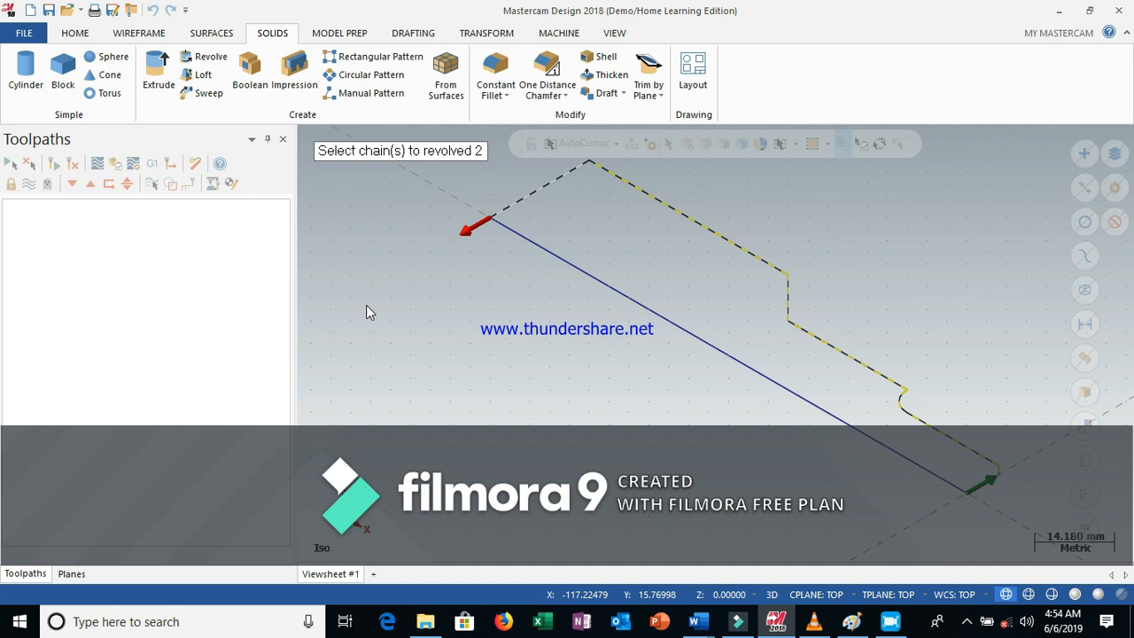
Revolve the selected profile chain into a solid about the bottom horizontal line as the axis of rotation
{"action": "key", "text": "Return"}
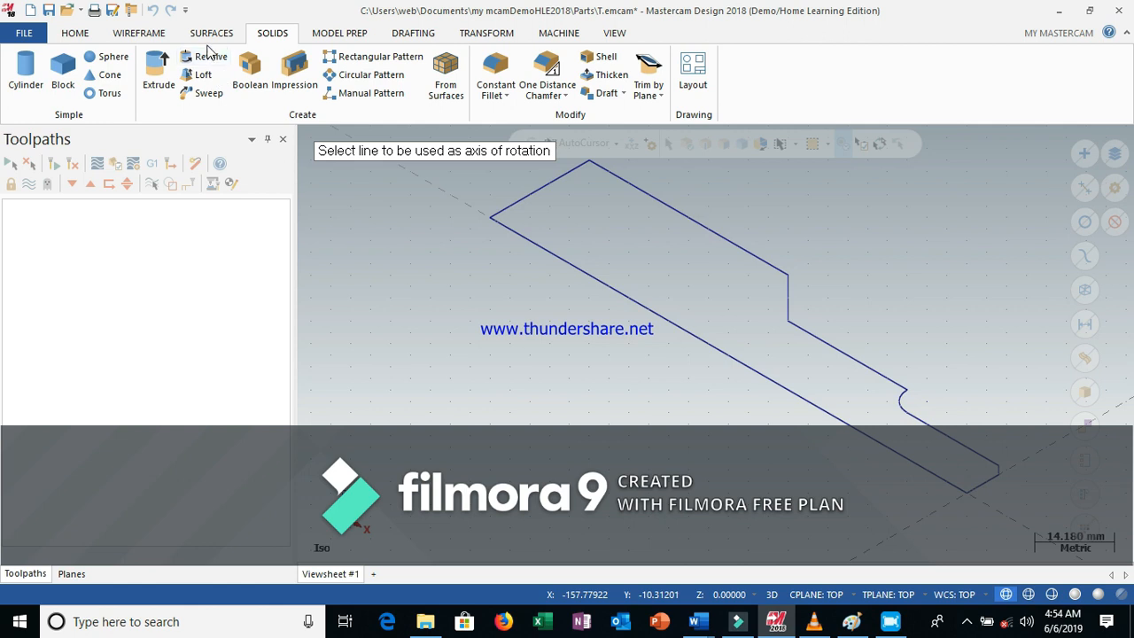
{"action": "left_click", "coordinate": [643, 306]}
{"action": "left_click", "coordinate": [627, 295]}
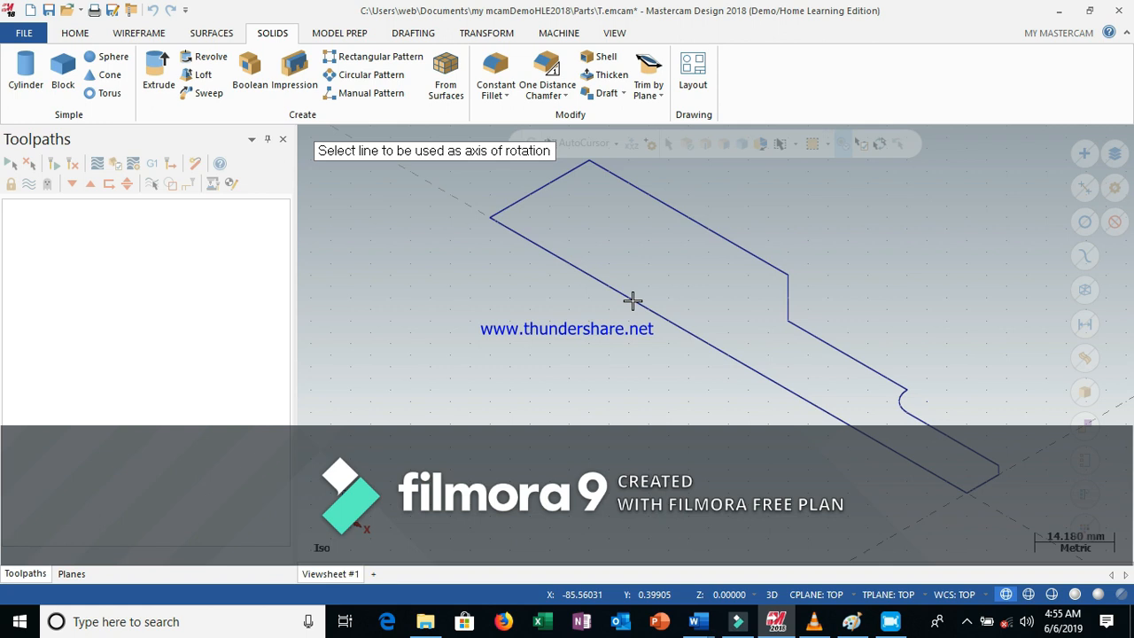
{"action": "left_click", "coordinate": [632, 301]}
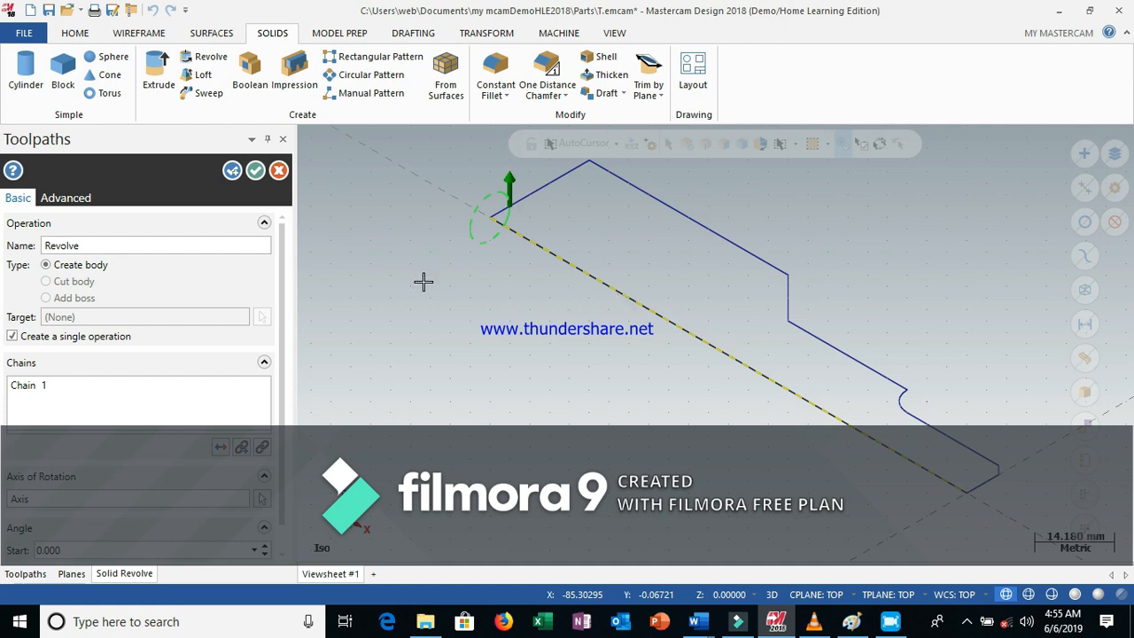
{"action": "left_click", "coordinate": [344, 234]}
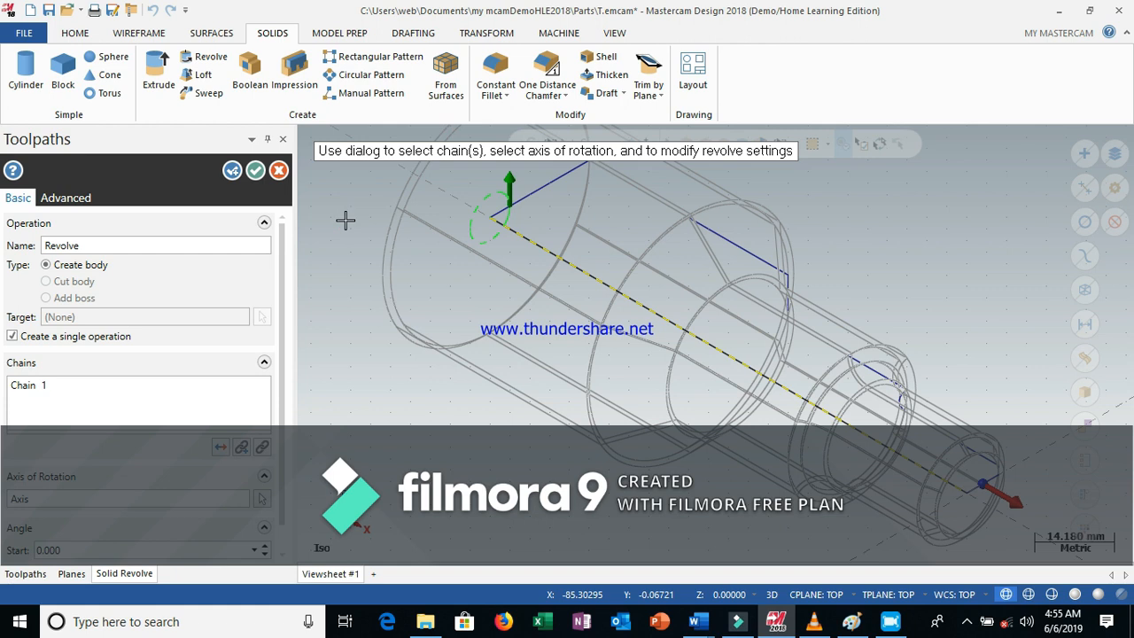
{"action": "left_click", "coordinate": [255, 170]}
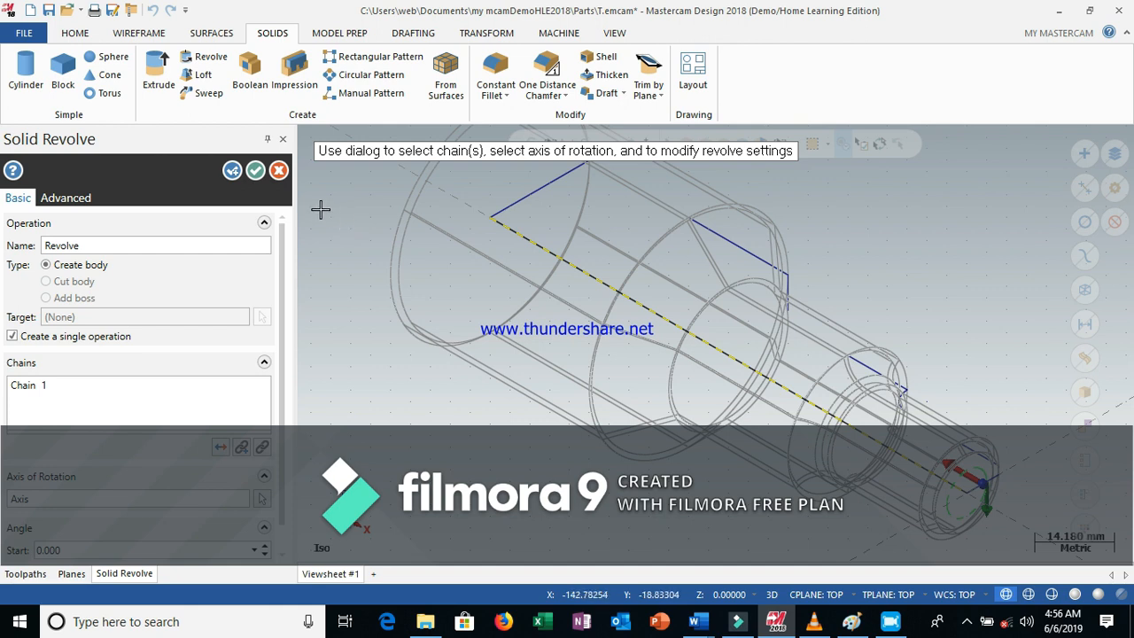
{"action": "left_click", "coordinate": [255, 172]}
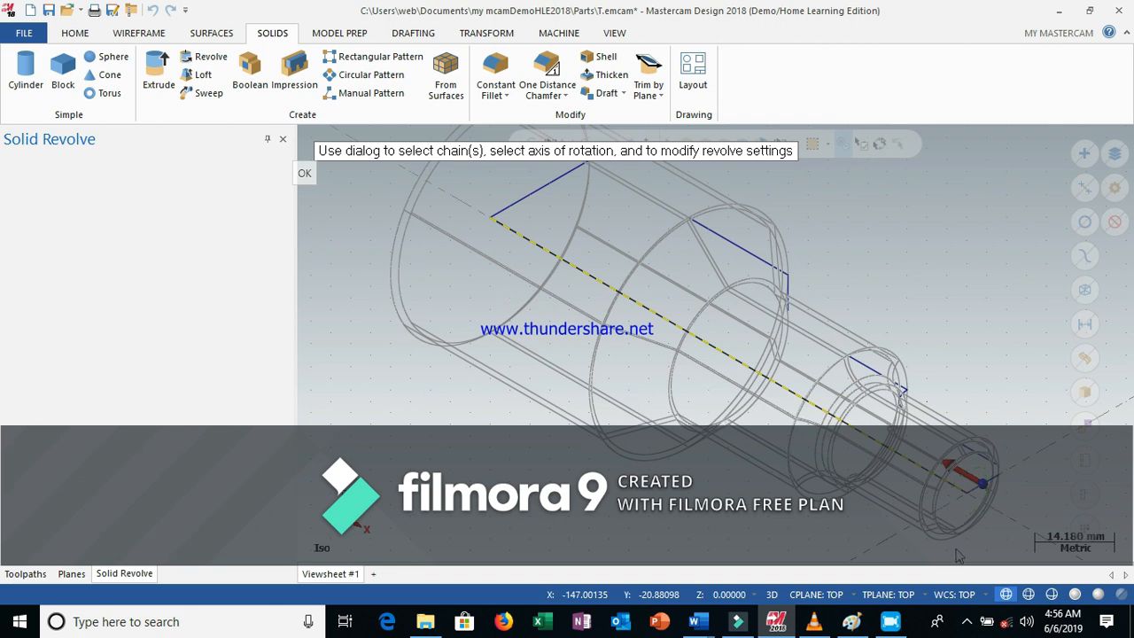
Display the revolved solid shaded, zoom out, and switch to the top view
{"action": "left_click", "coordinate": [1096, 595]}
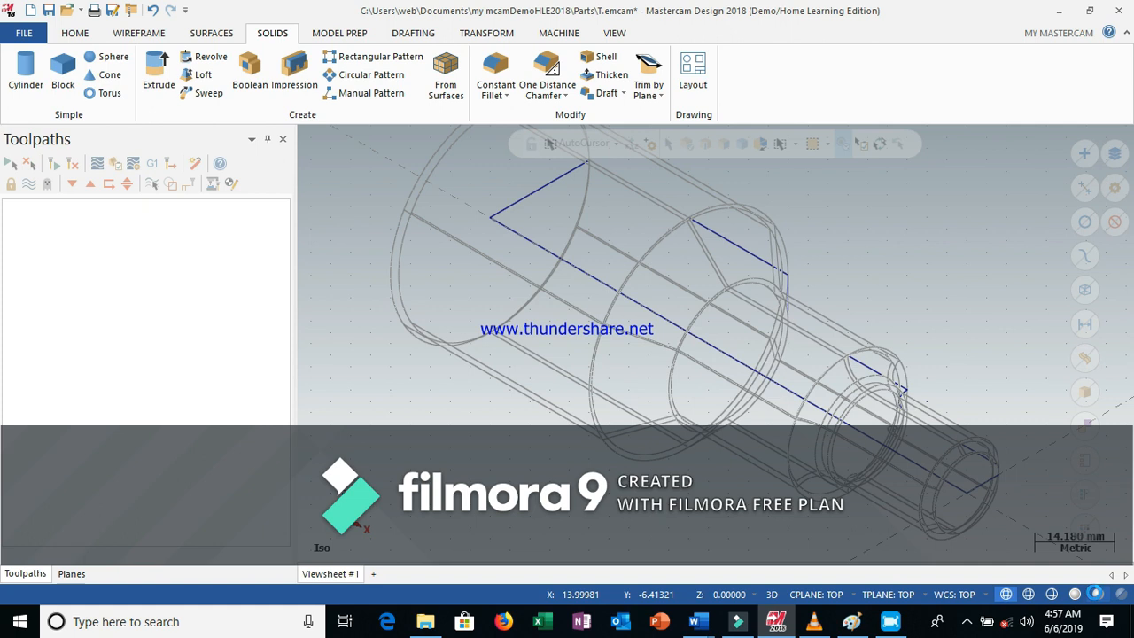
{"action": "left_click", "coordinate": [1098, 595]}
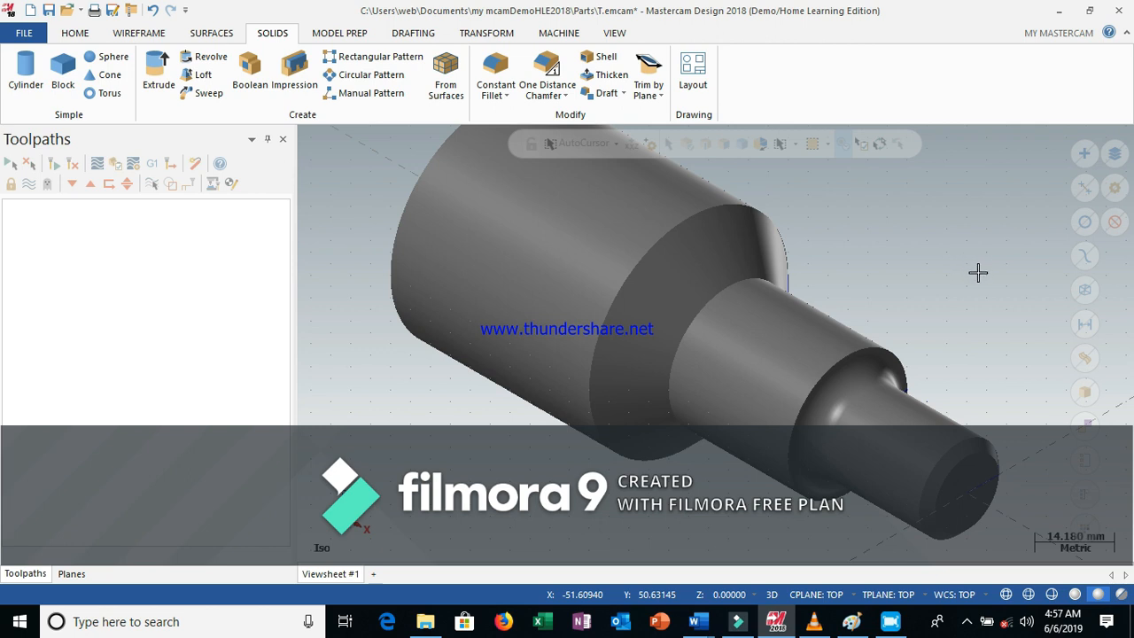
{"action": "scroll", "coordinate": [978, 272], "scroll_direction": "down", "scroll_amount": 1}
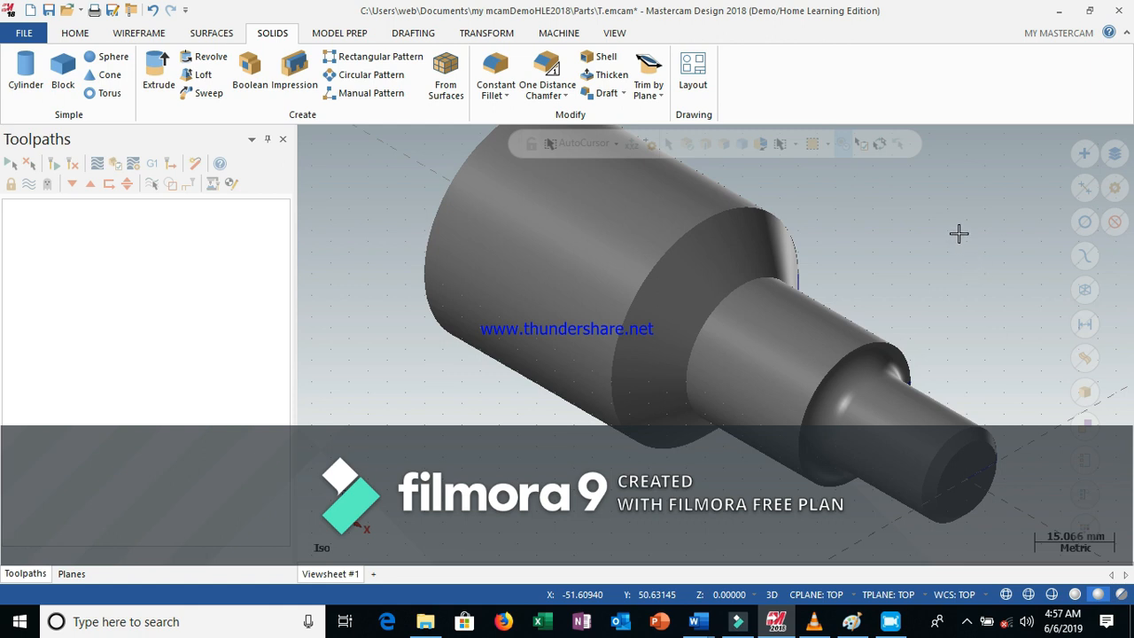
{"action": "scroll", "coordinate": [959, 233], "scroll_direction": "down", "scroll_amount": 2}
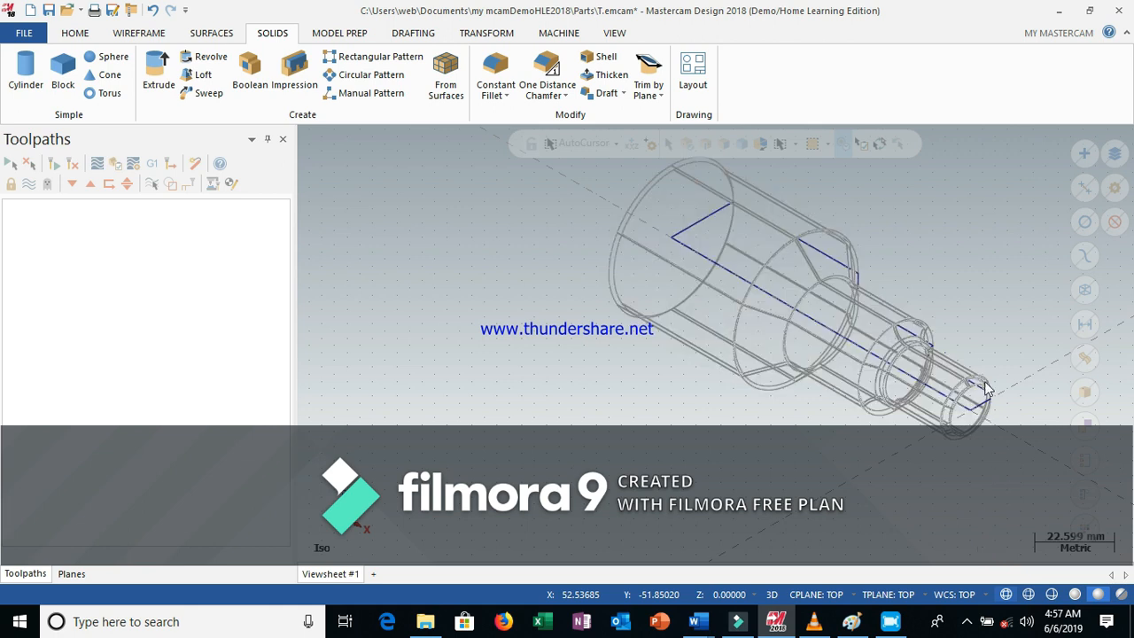
{"action": "right_click", "coordinate": [954, 179]}
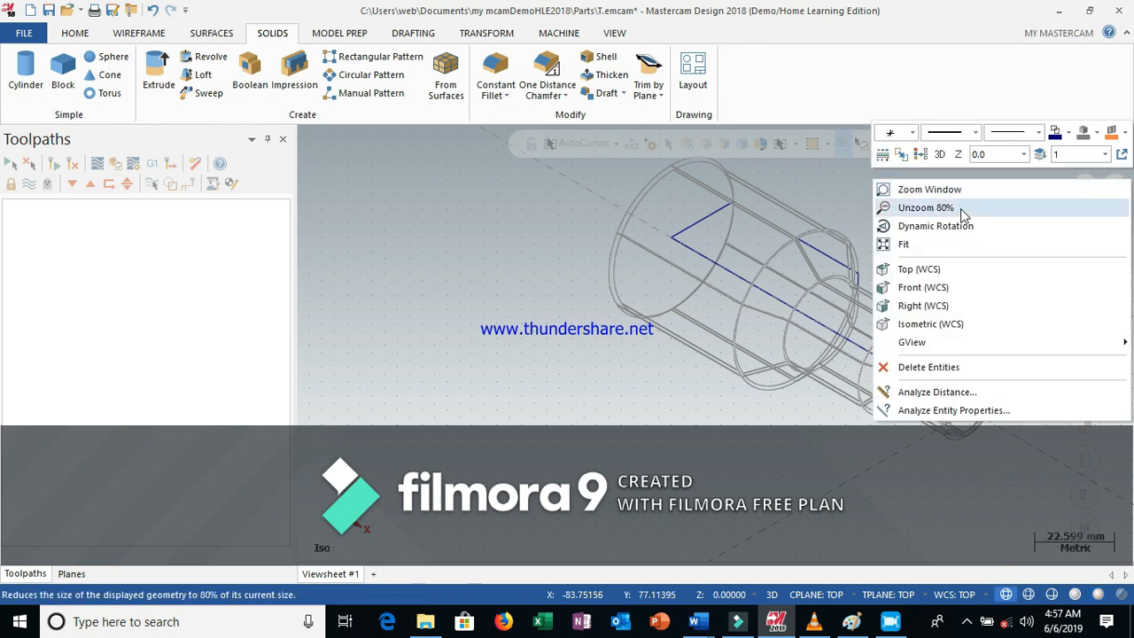
{"action": "left_click", "coordinate": [954, 269]}
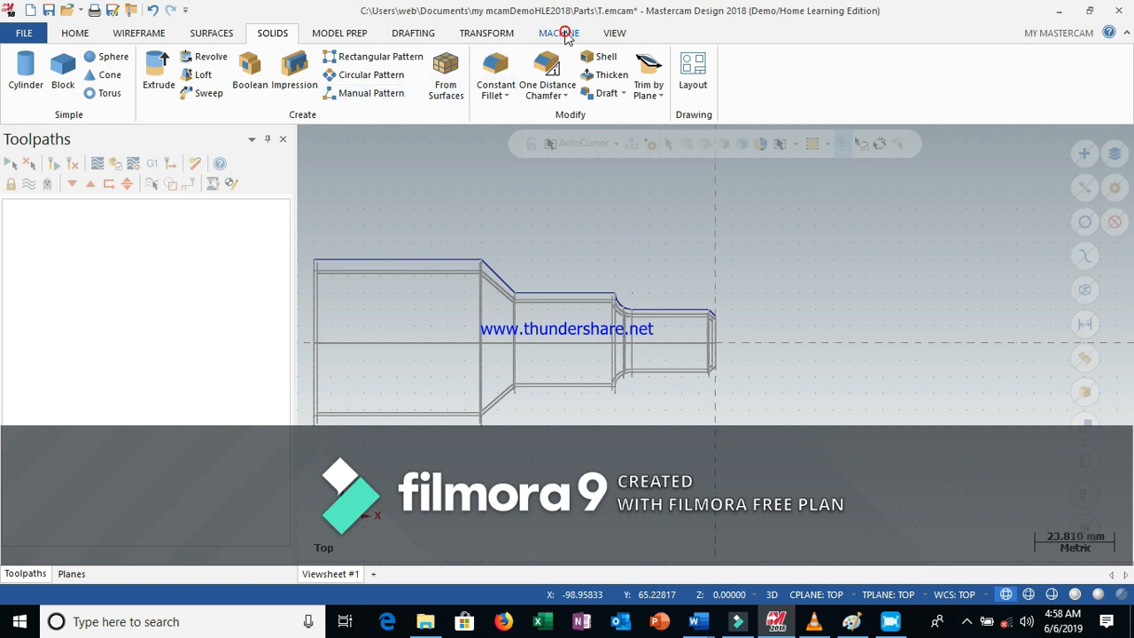
Select the default lathe machine definition for the part
{"action": "left_click", "coordinate": [566, 35]}
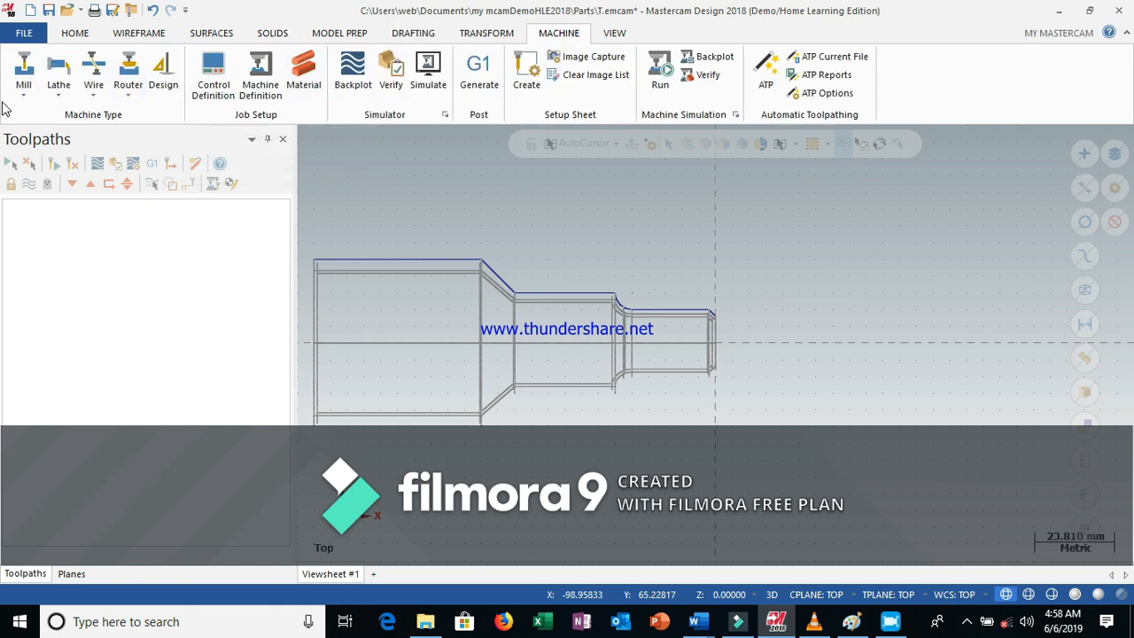
{"action": "left_click", "coordinate": [60, 96]}
{"action": "left_click", "coordinate": [80, 114]}
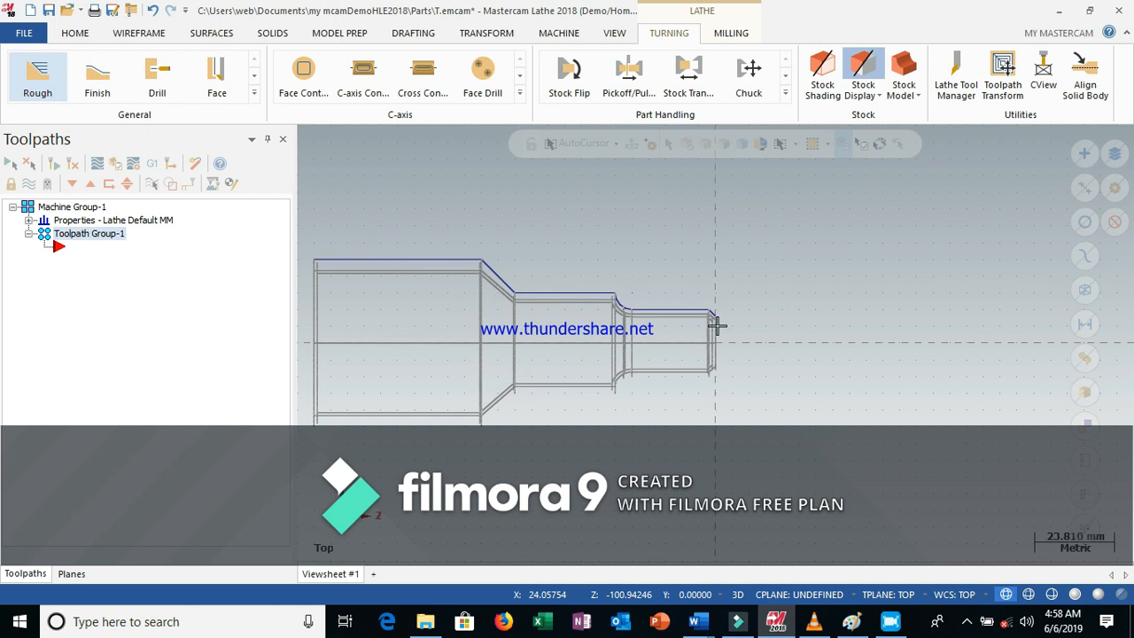
Open the machine group's stock setup and edit the left spindle stock properties
{"action": "left_click", "coordinate": [492, 246]}
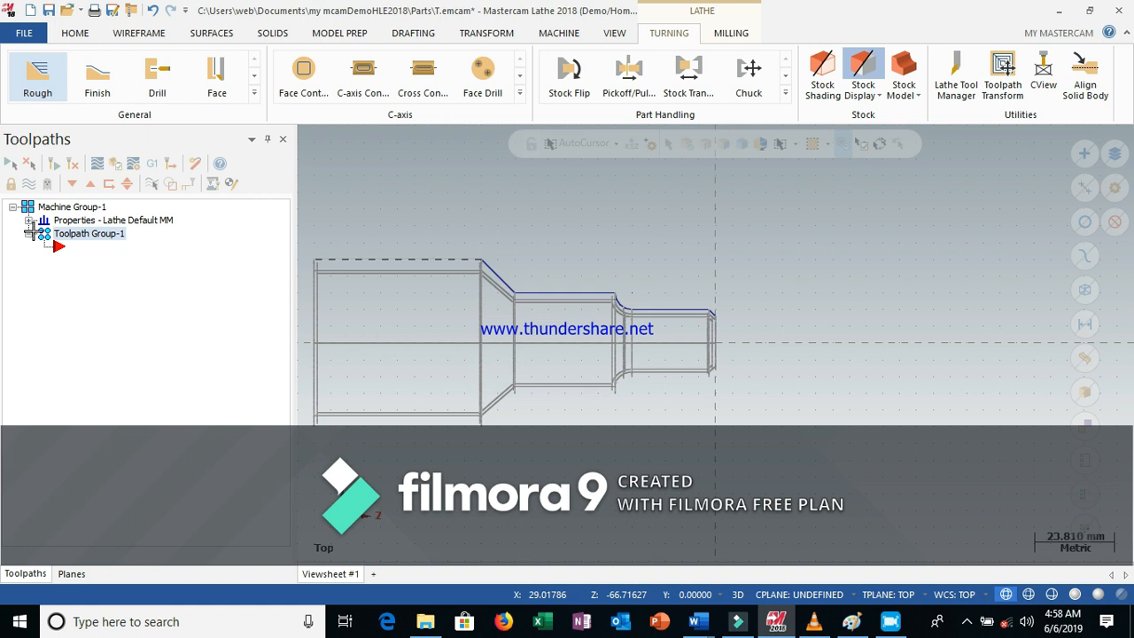
{"action": "key", "text": "Escape"}
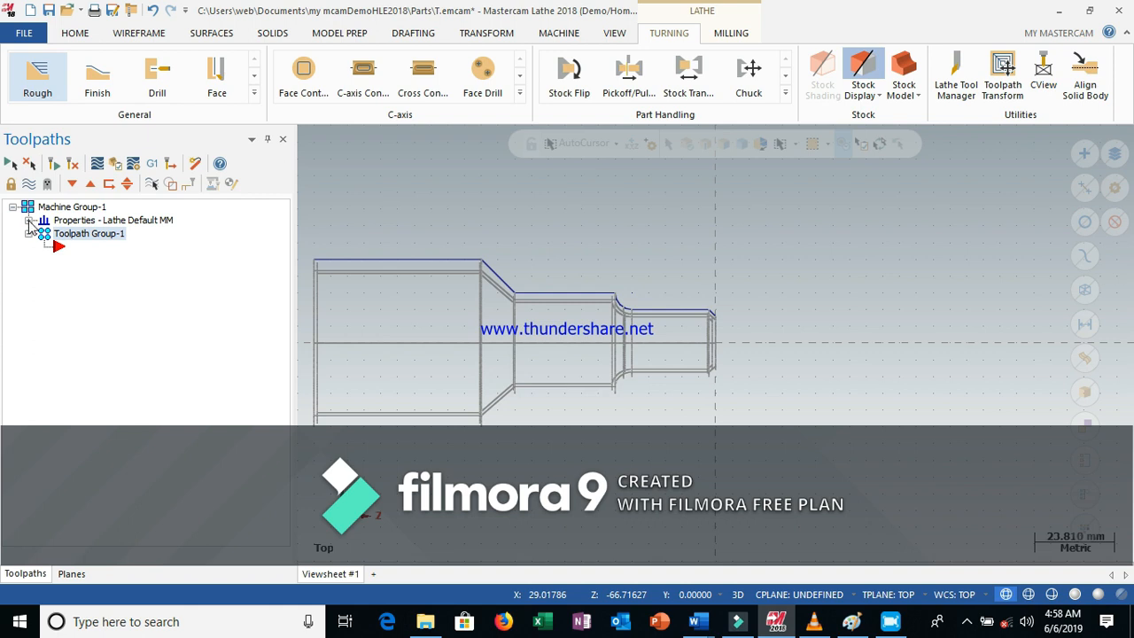
{"action": "left_click", "coordinate": [29, 221]}
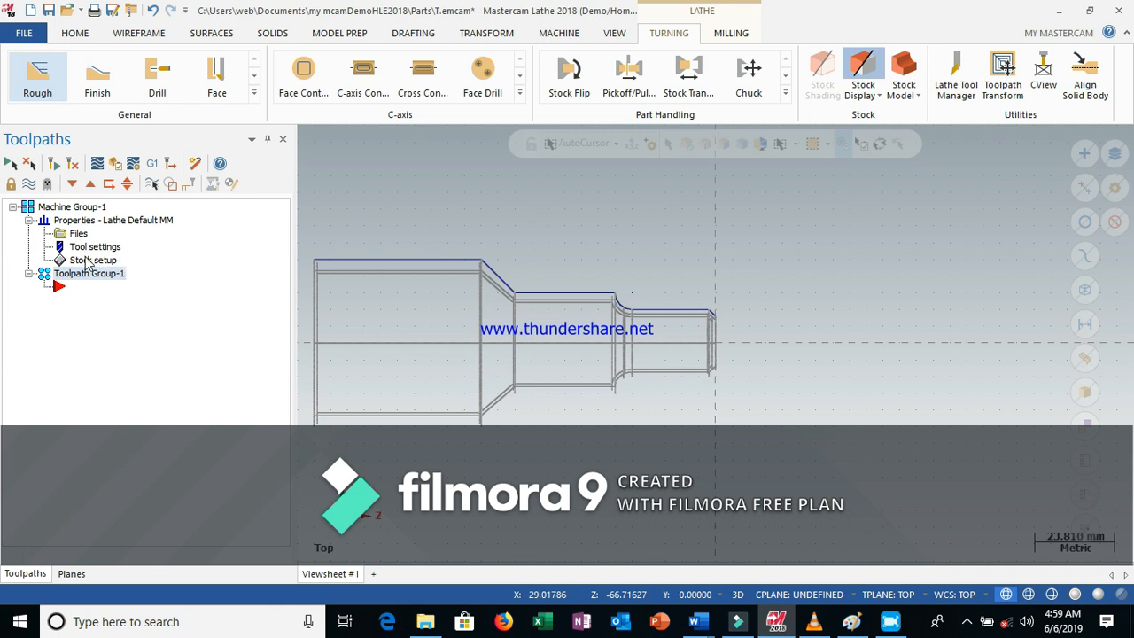
{"action": "left_click", "coordinate": [84, 260]}
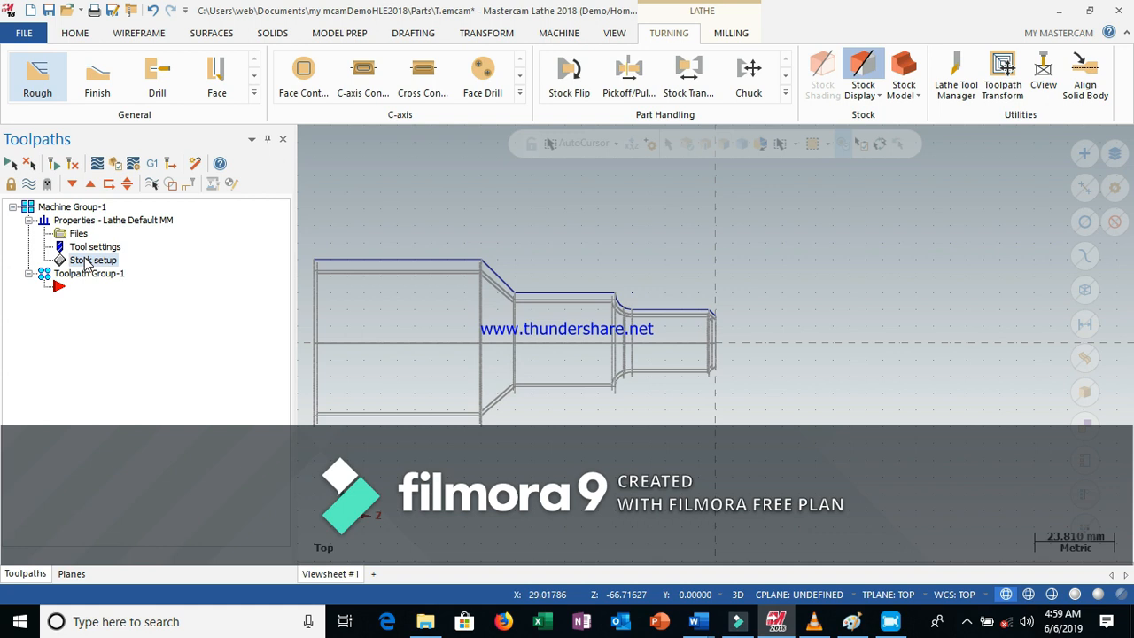
{"action": "left_click", "coordinate": [86, 264]}
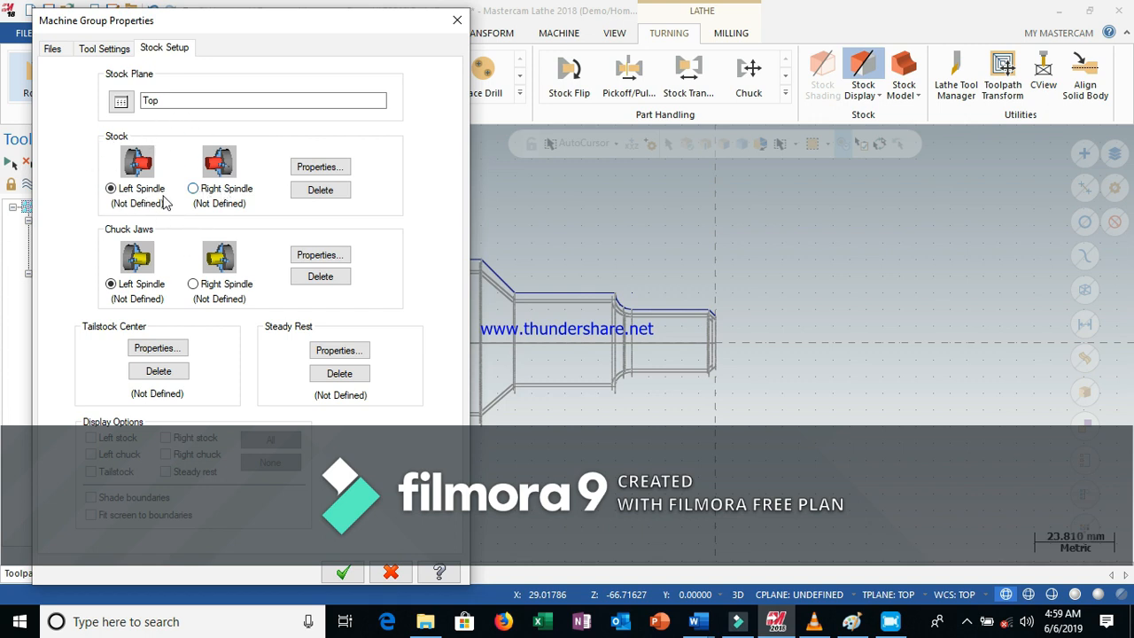
{"action": "left_click", "coordinate": [320, 168]}
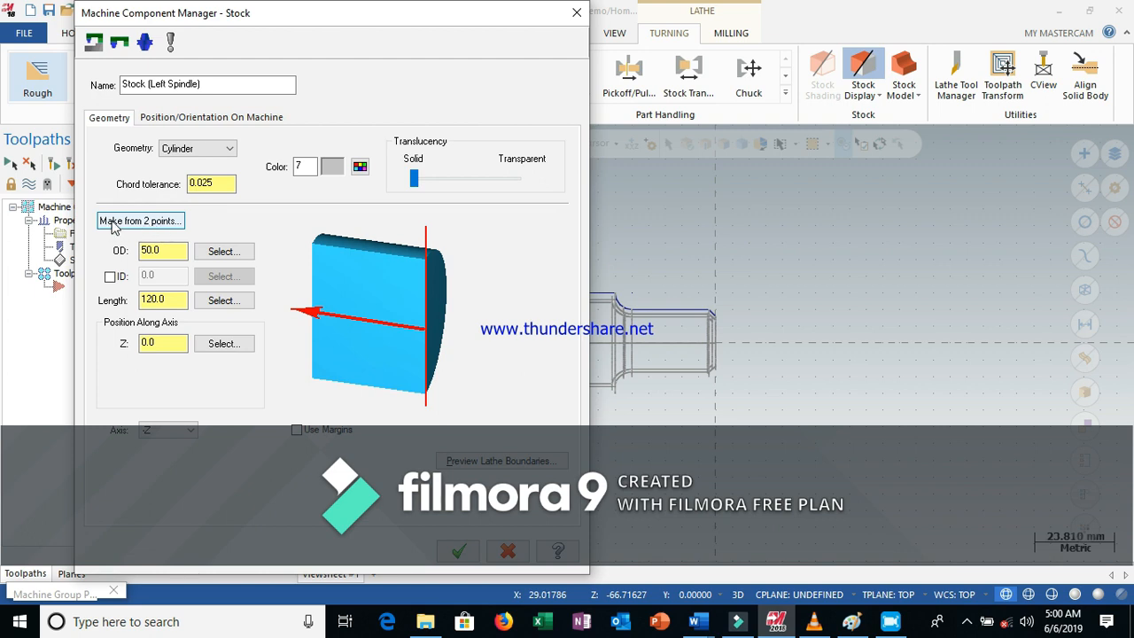
Define the stock cylinder from two points: the axis point at the right end face and the profile's upper left corner
{"action": "left_click", "coordinate": [140, 220]}
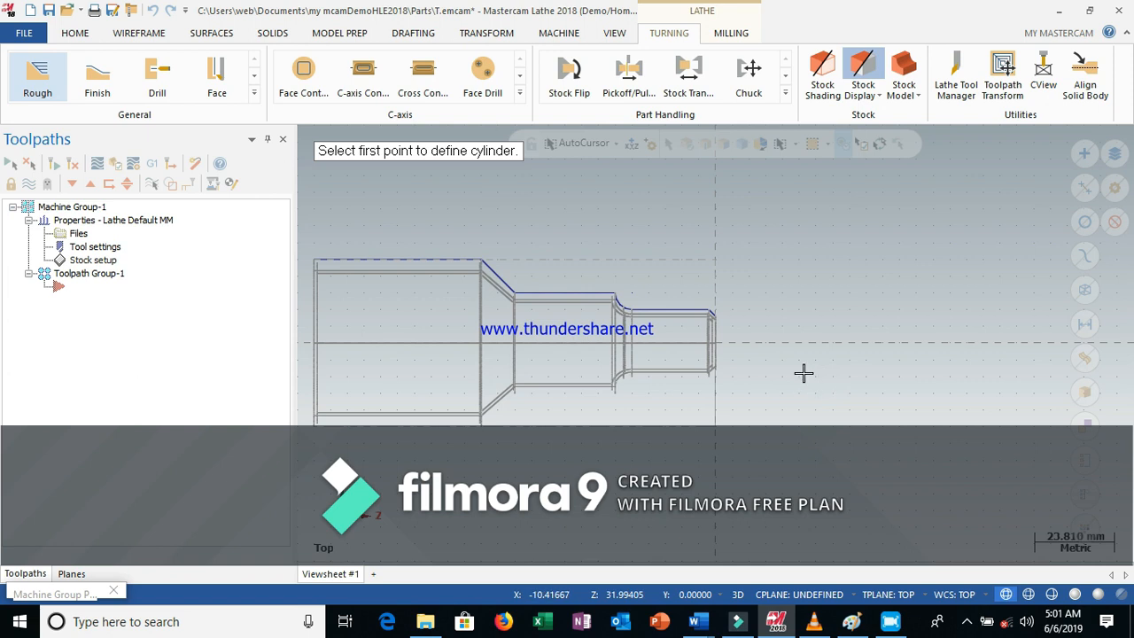
{"action": "scroll", "coordinate": [806, 370], "scroll_direction": "up", "scroll_amount": 1}
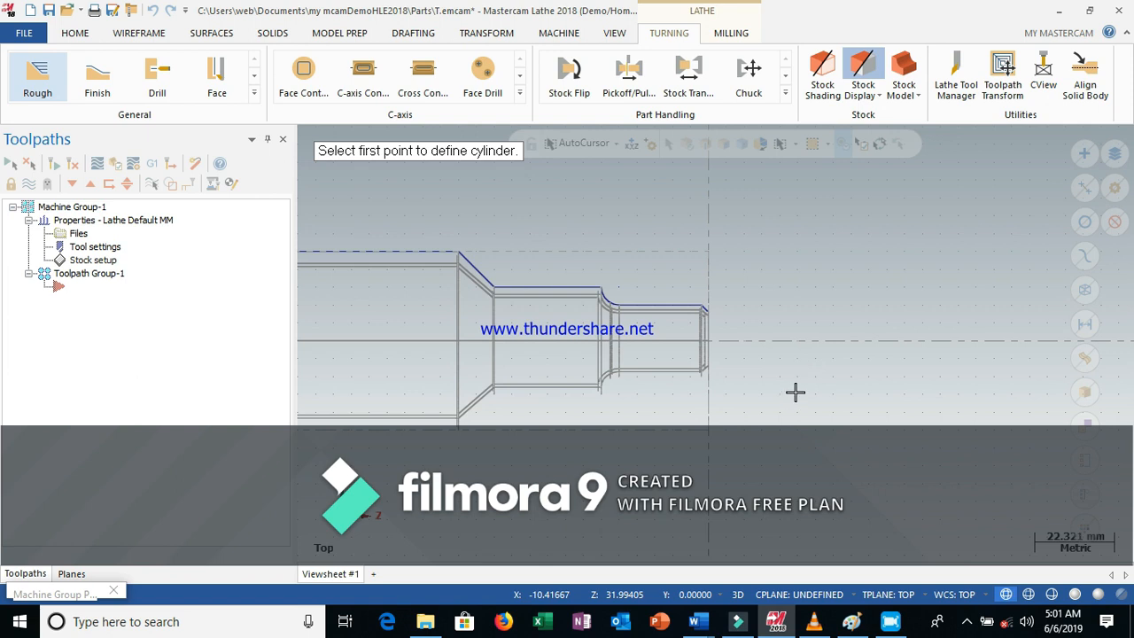
{"action": "scroll", "coordinate": [795, 392], "scroll_direction": "up", "scroll_amount": 3}
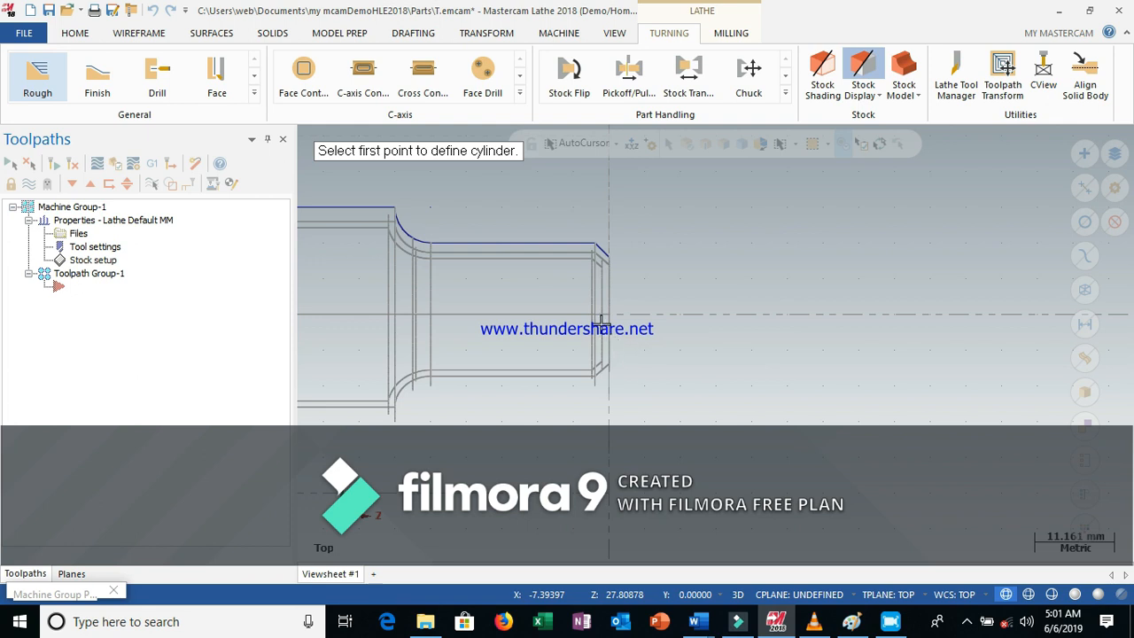
{"action": "scroll", "coordinate": [600, 312], "scroll_direction": "up", "scroll_amount": 1}
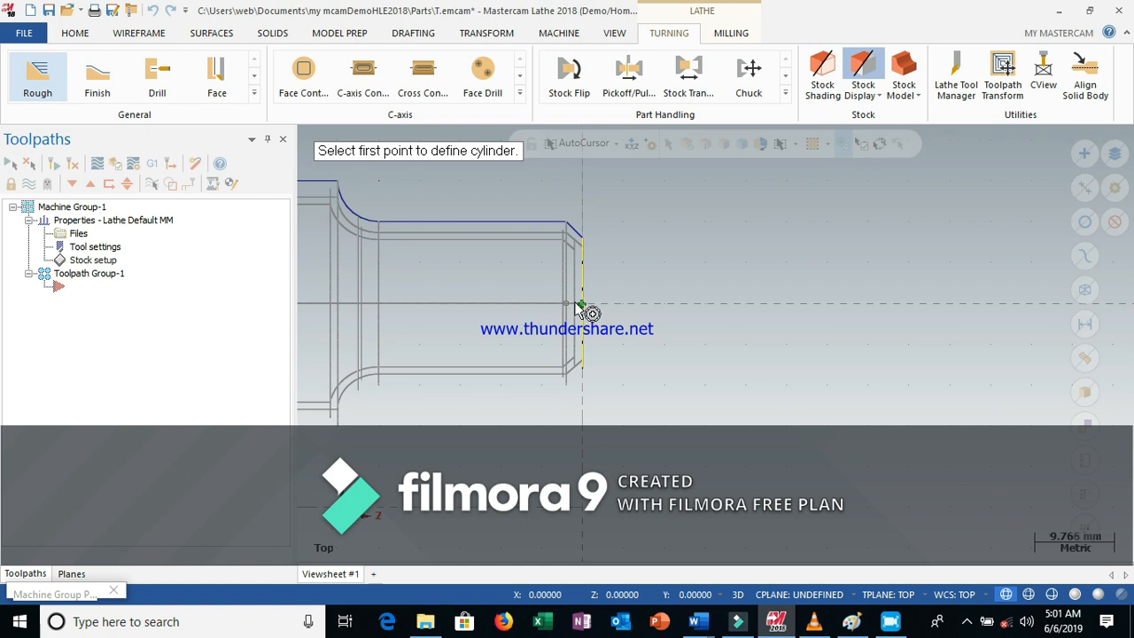
{"action": "left_click", "coordinate": [581, 304]}
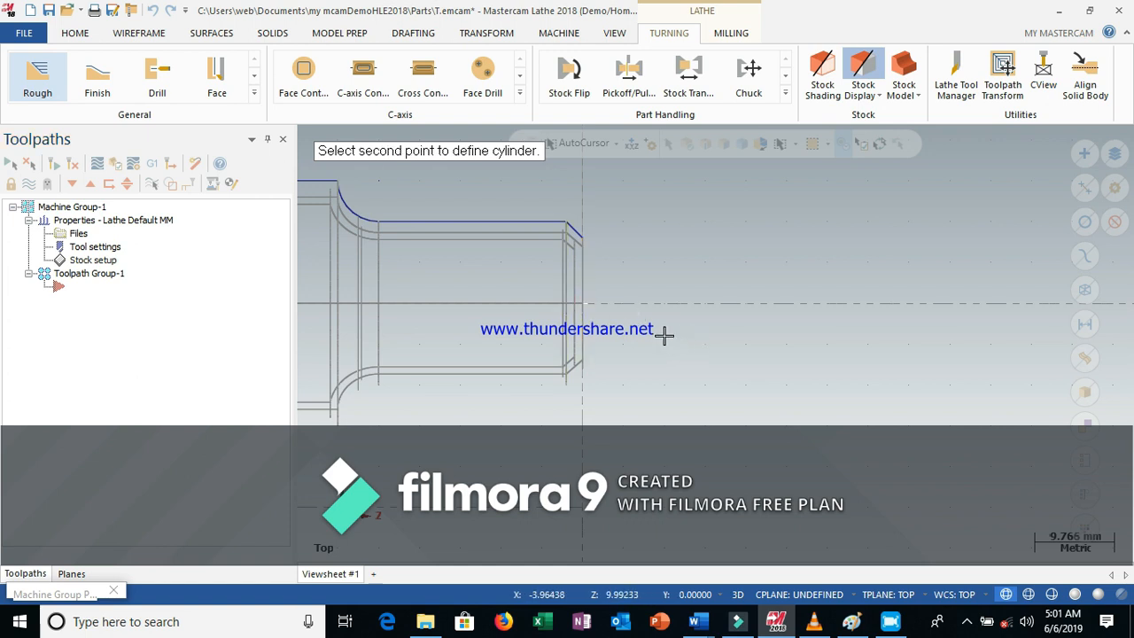
{"action": "scroll", "coordinate": [669, 338], "scroll_direction": "down", "scroll_amount": 5}
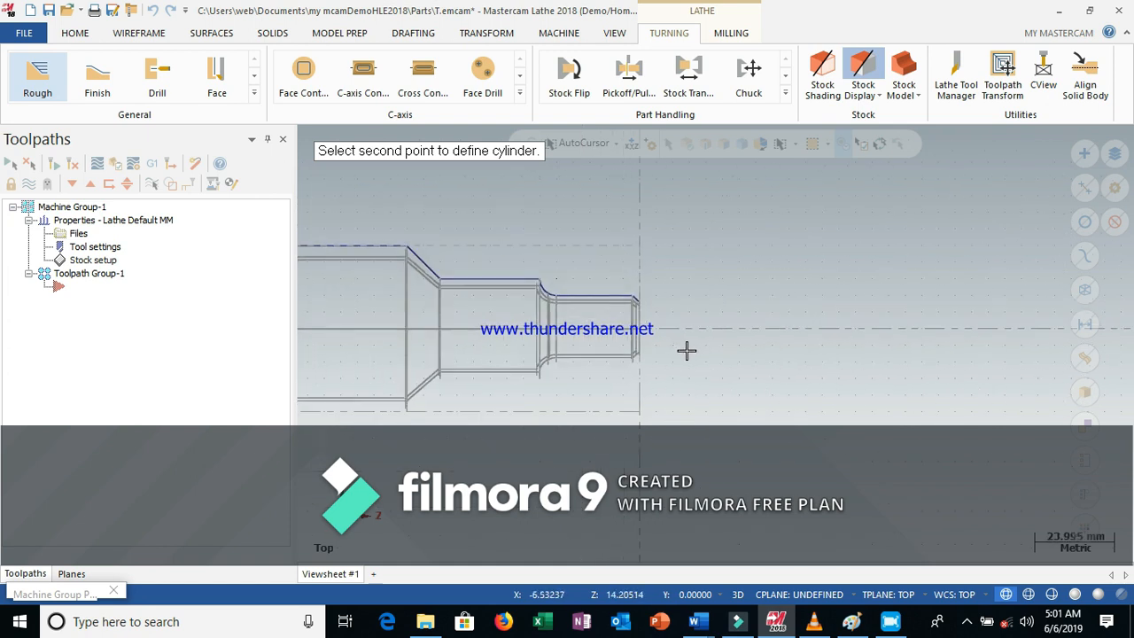
{"action": "scroll", "coordinate": [688, 351], "scroll_direction": "down", "scroll_amount": 1}
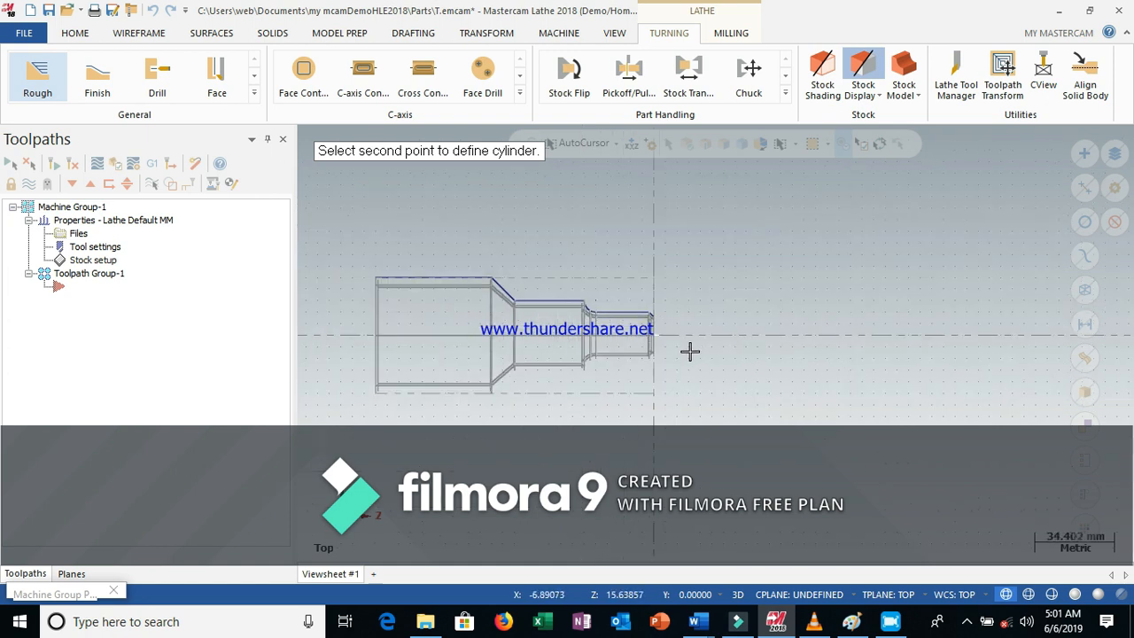
{"action": "scroll", "coordinate": [690, 352], "scroll_direction": "up", "scroll_amount": 1}
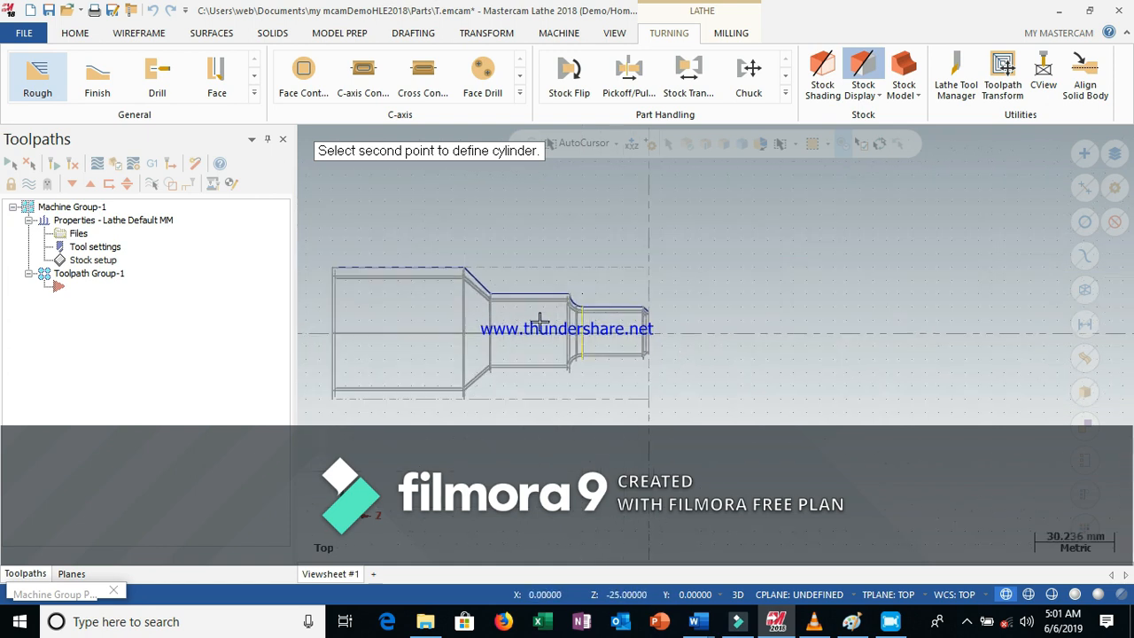
{"action": "left_click", "coordinate": [333, 267]}
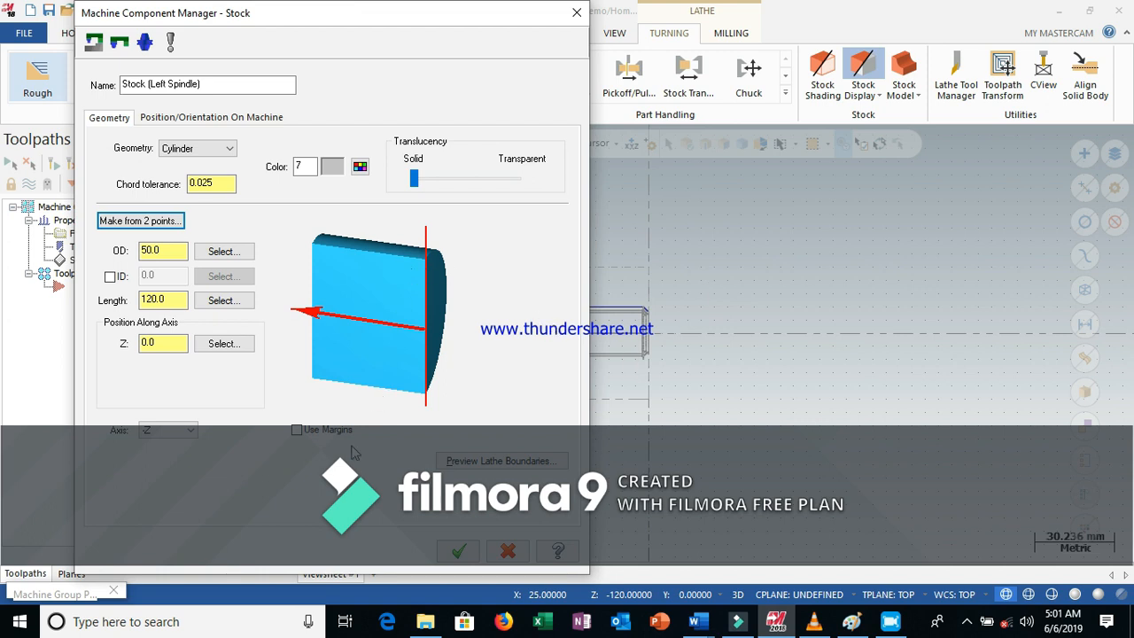
Enable stock margins and, after checking the Word drawing, set the OD margin to 2
{"action": "left_click", "coordinate": [297, 430]}
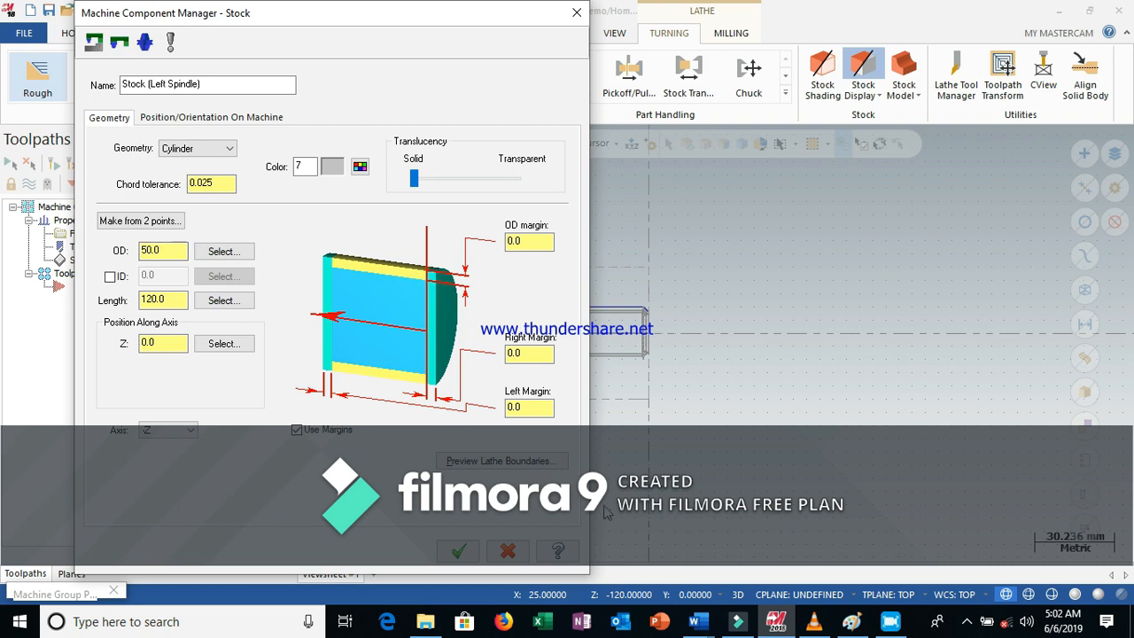
{"action": "mouse_move", "coordinate": [709, 625]}
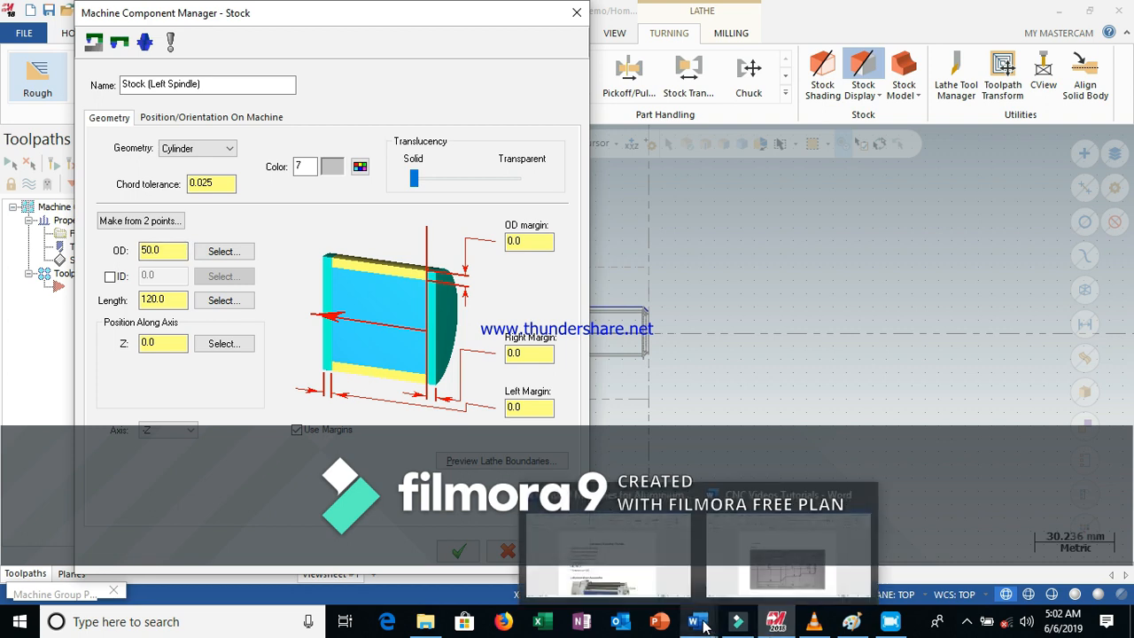
{"action": "left_click", "coordinate": [805, 544]}
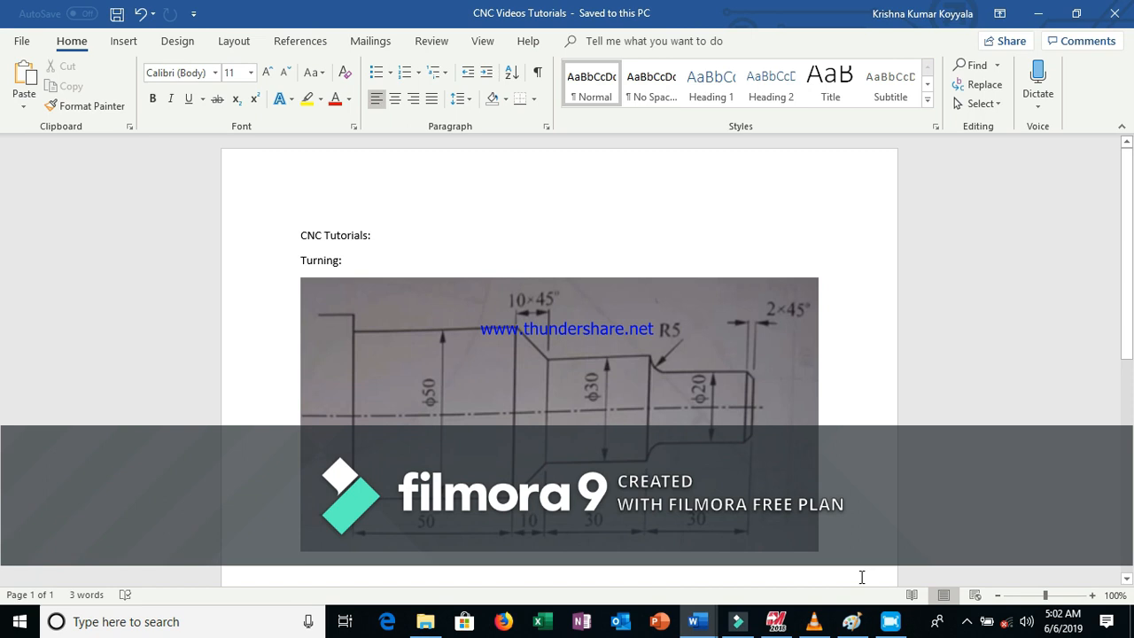
{"action": "left_click", "coordinate": [777, 585]}
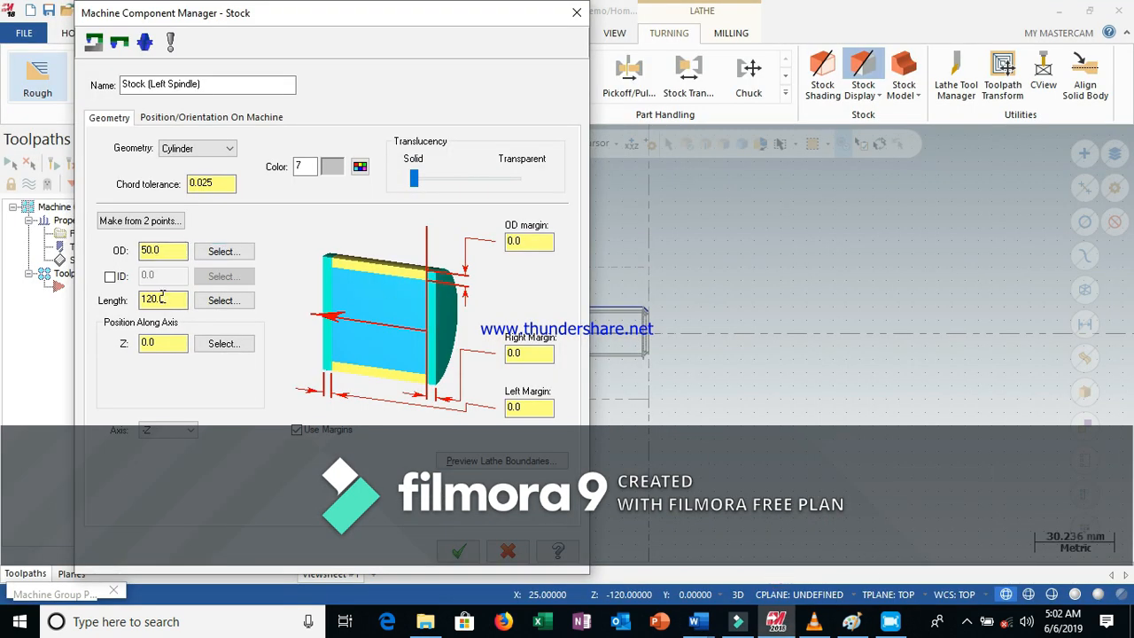
{"action": "double_click", "coordinate": [525, 243]}
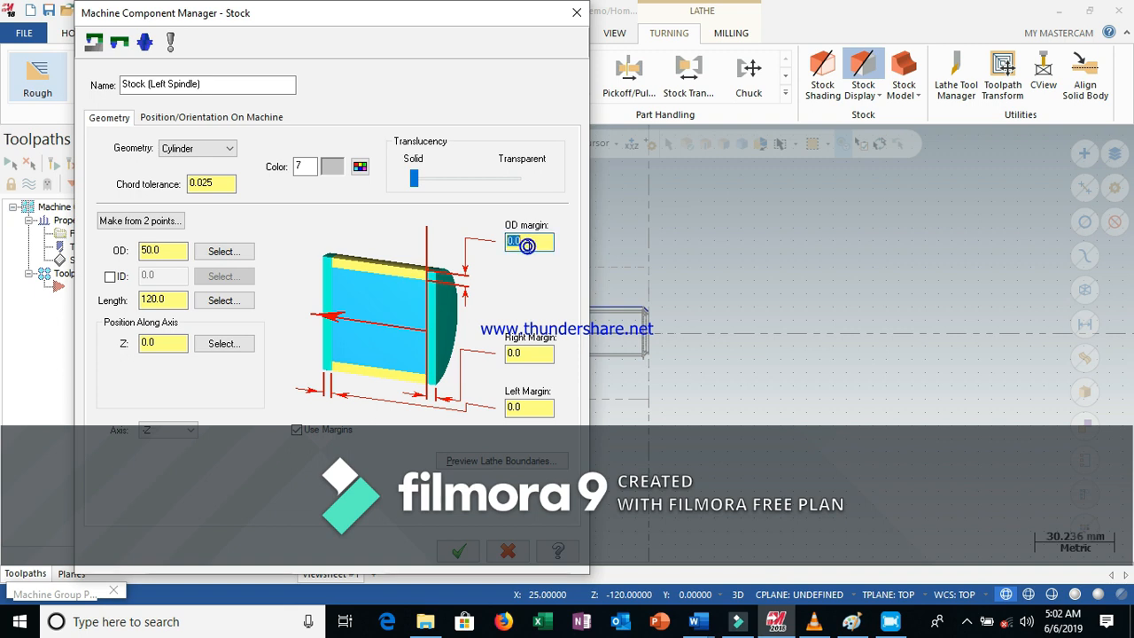
{"action": "type", "text": "2"}
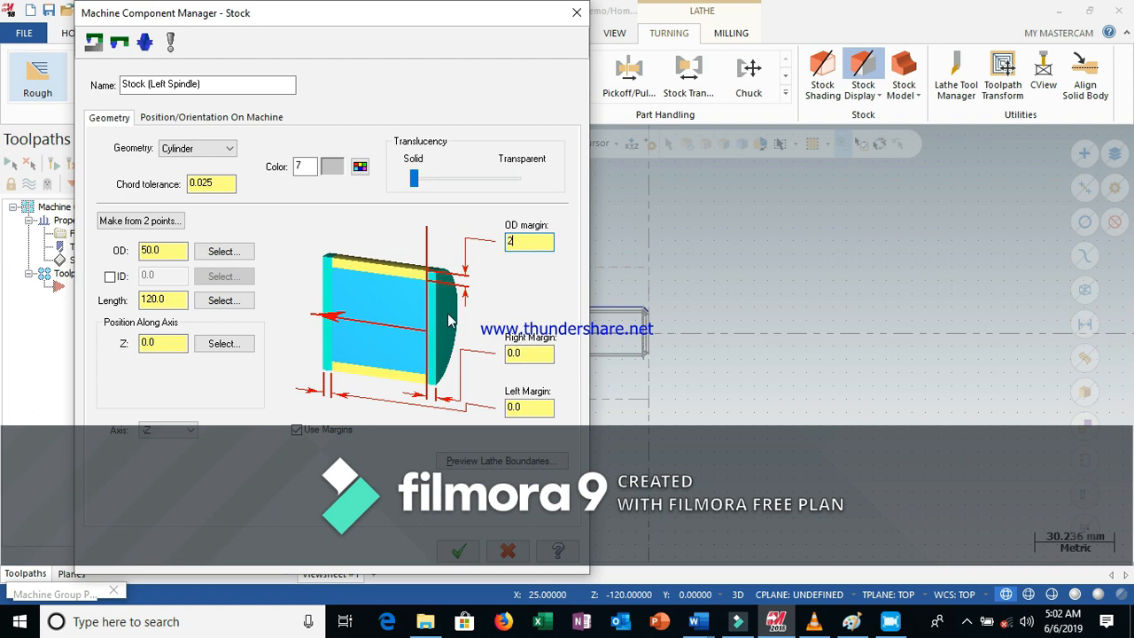
Set the stock's right margin to 2 and left margin to 15, and accept the stock settings
{"action": "left_click", "coordinate": [521, 354]}
{"action": "type", "text": "2"}
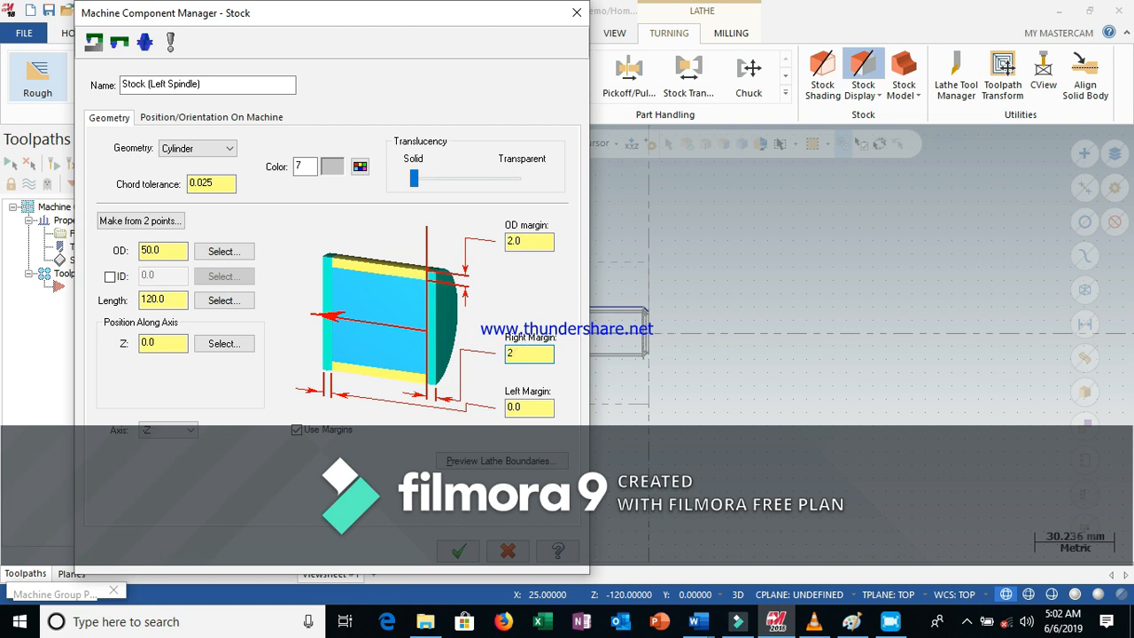
{"action": "left_click", "coordinate": [527, 408]}
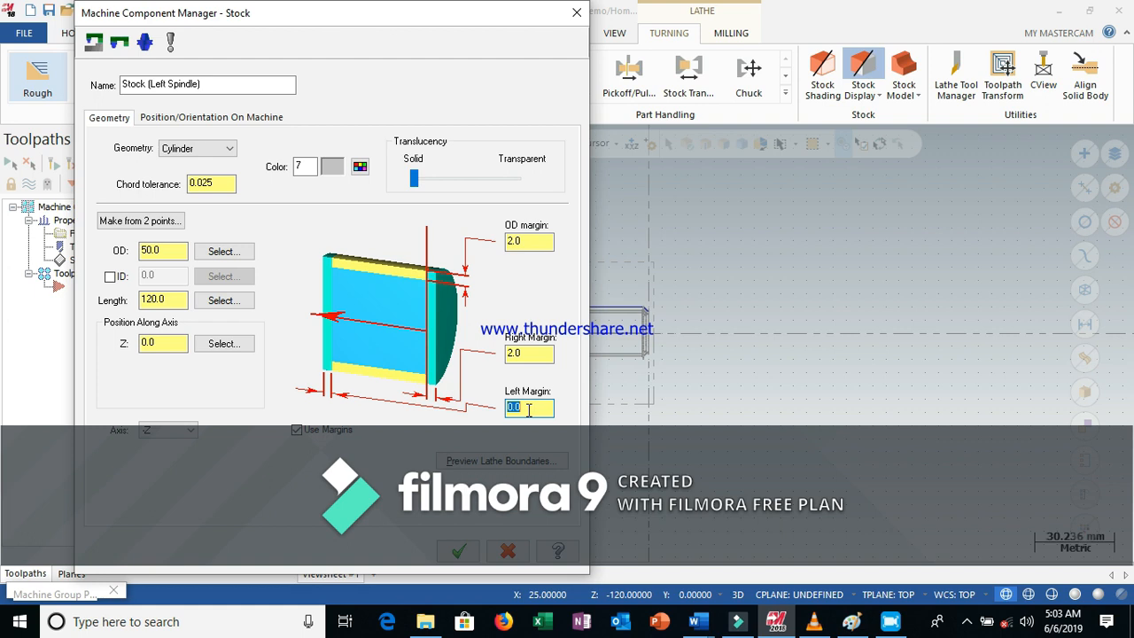
{"action": "type", "text": "15"}
{"action": "left_click", "coordinate": [459, 550]}
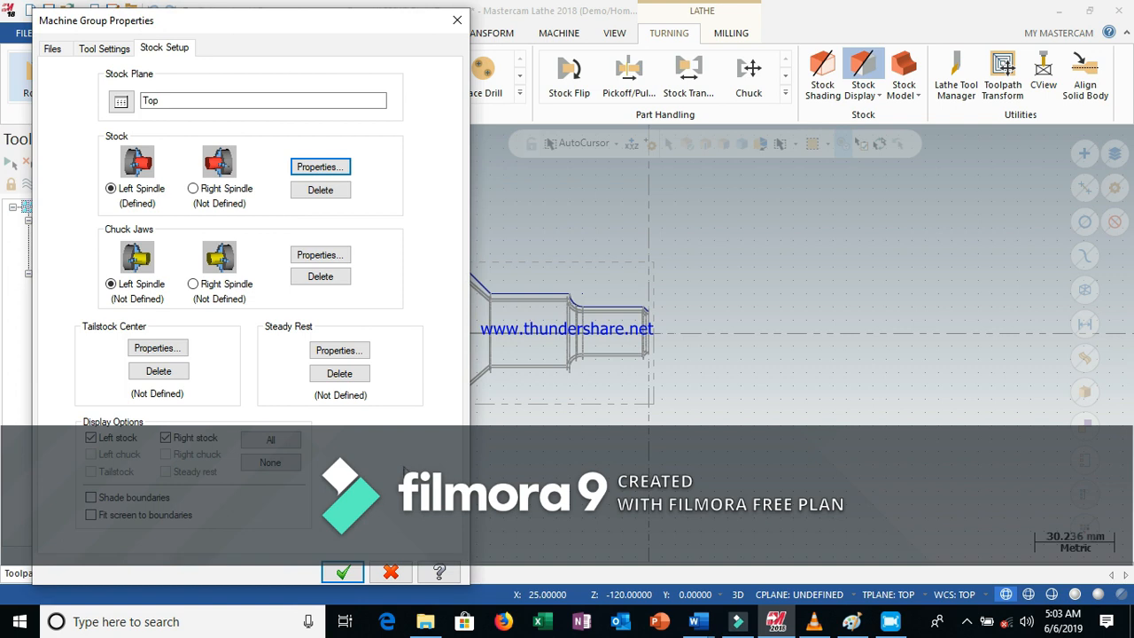
Set the left-spindle chuck jaws to position from stock and close the machine group properties
{"action": "left_click", "coordinate": [322, 255]}
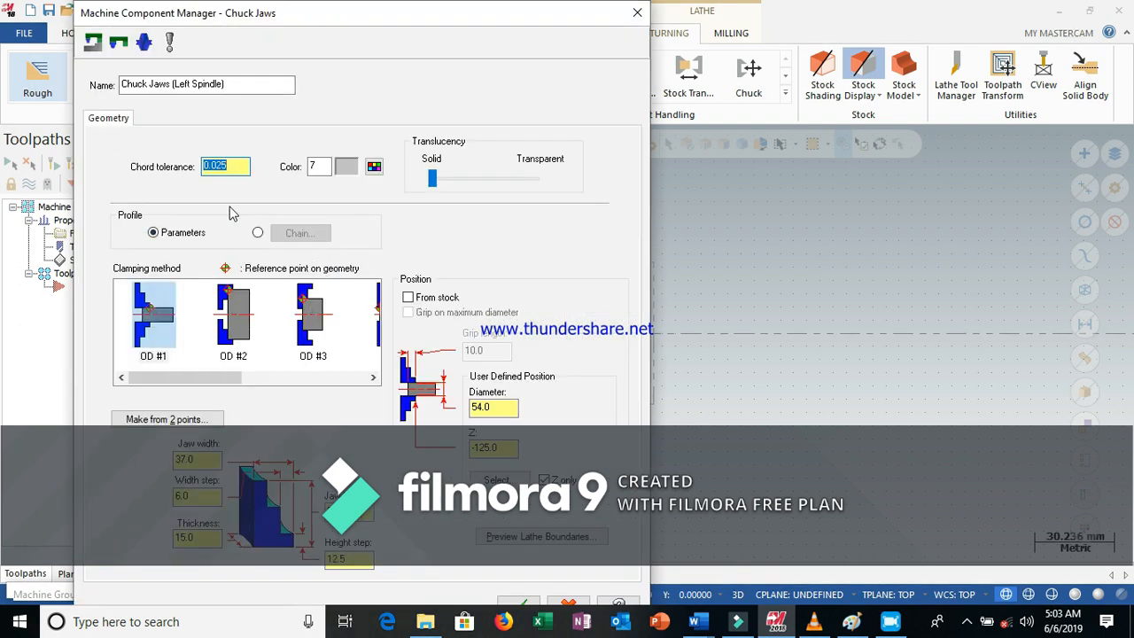
{"action": "left_click", "coordinate": [409, 297]}
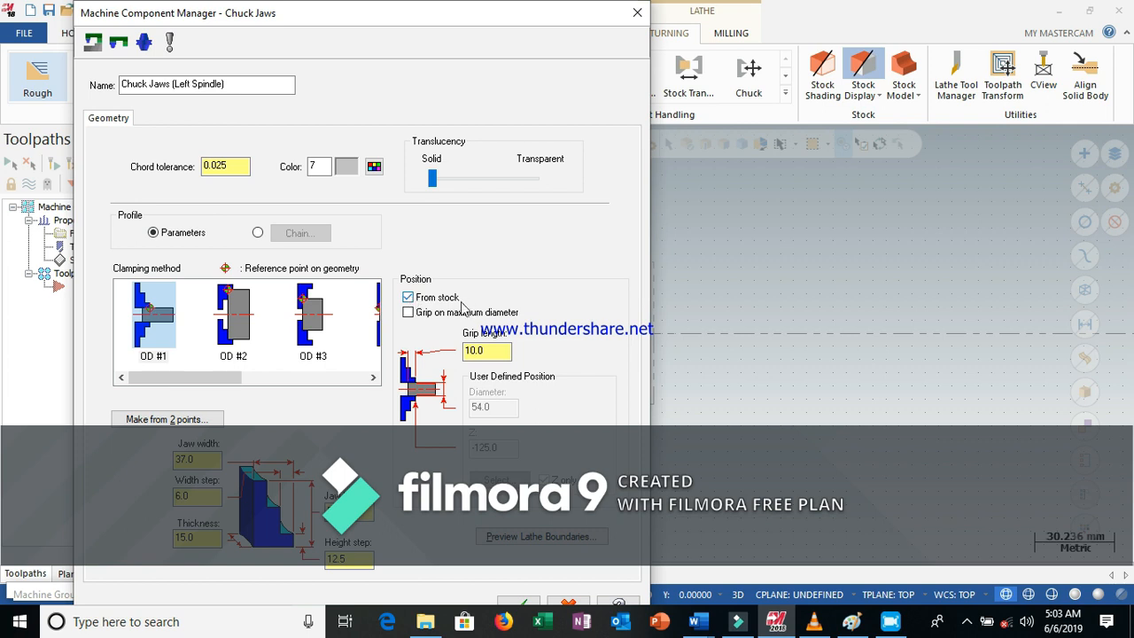
{"action": "left_click", "coordinate": [493, 352]}
{"action": "left_click_drag", "start_coordinate": [490, 19], "coordinate": [487, 20]}
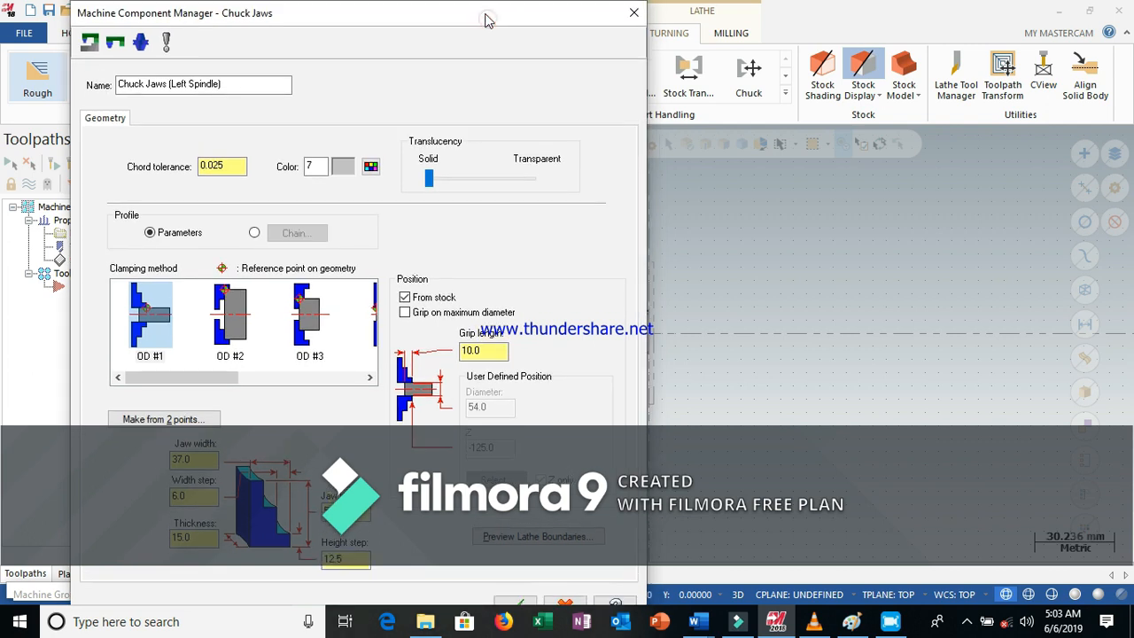
{"action": "left_click", "coordinate": [526, 603]}
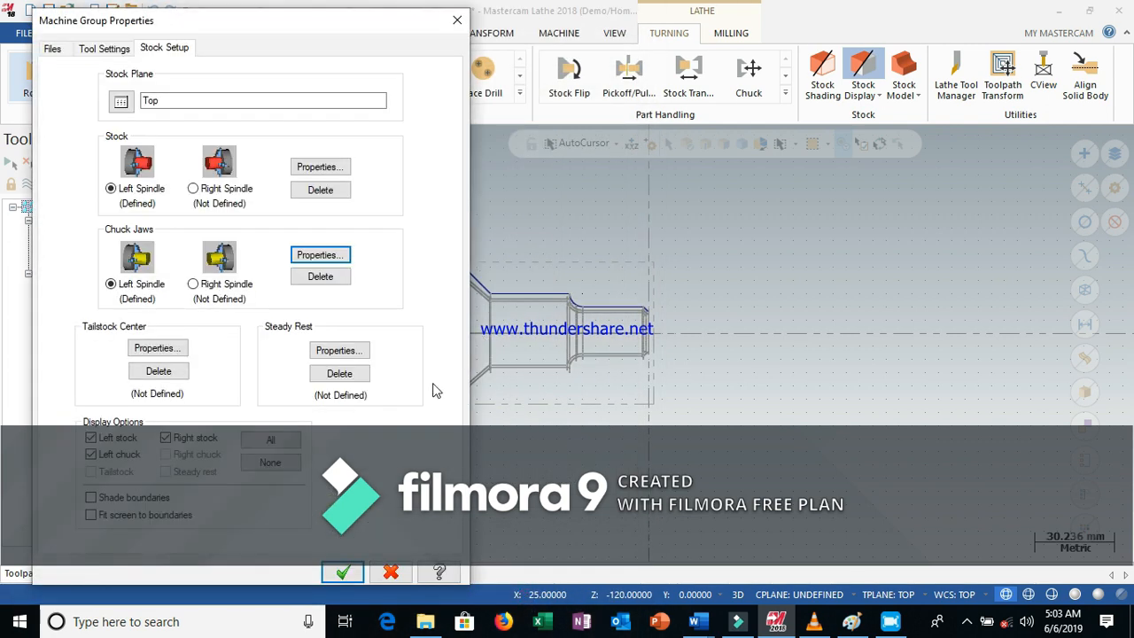
{"action": "left_click", "coordinate": [342, 572]}
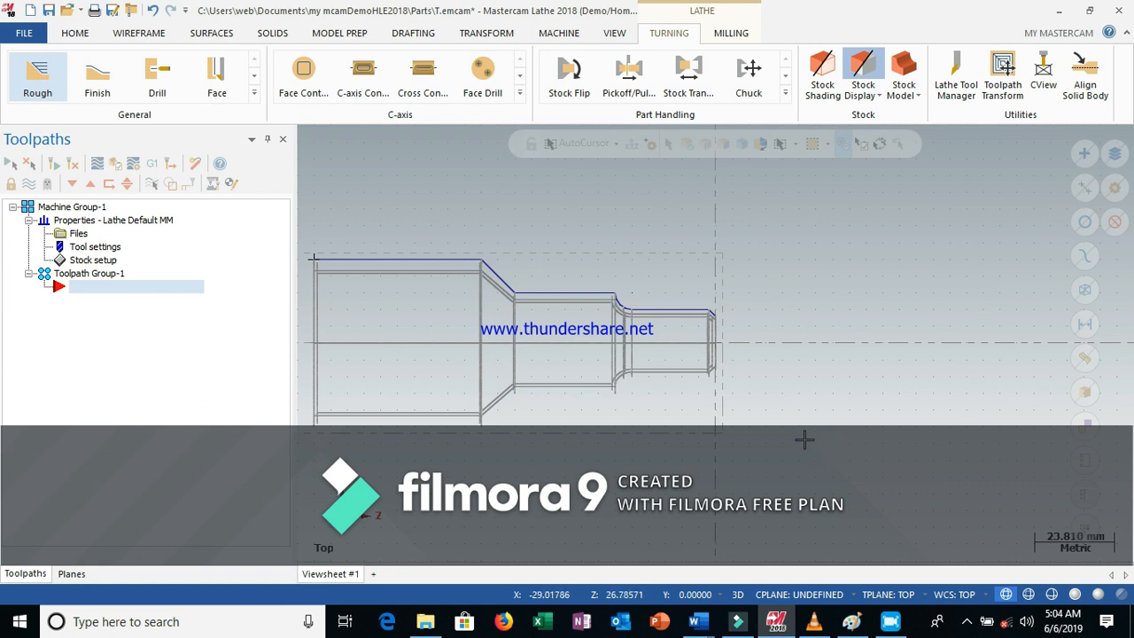
Inspect the part and stock boundaries in the graphics view and compare with the dimensioned Word drawing
{"action": "right_click", "coordinate": [776, 390]}
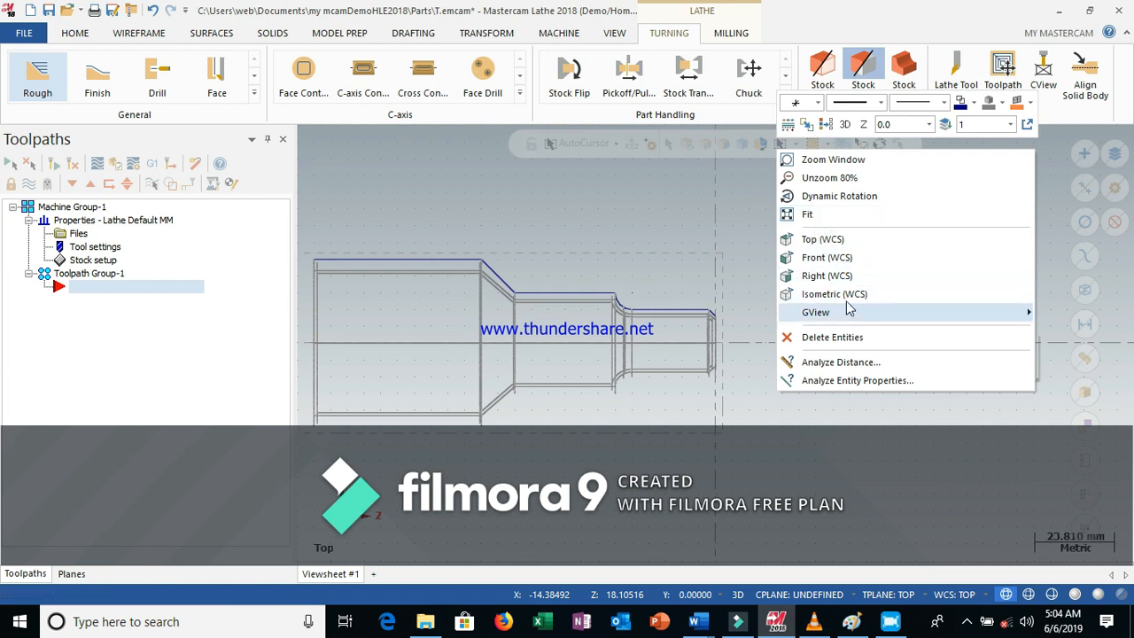
{"action": "left_click", "coordinate": [828, 215]}
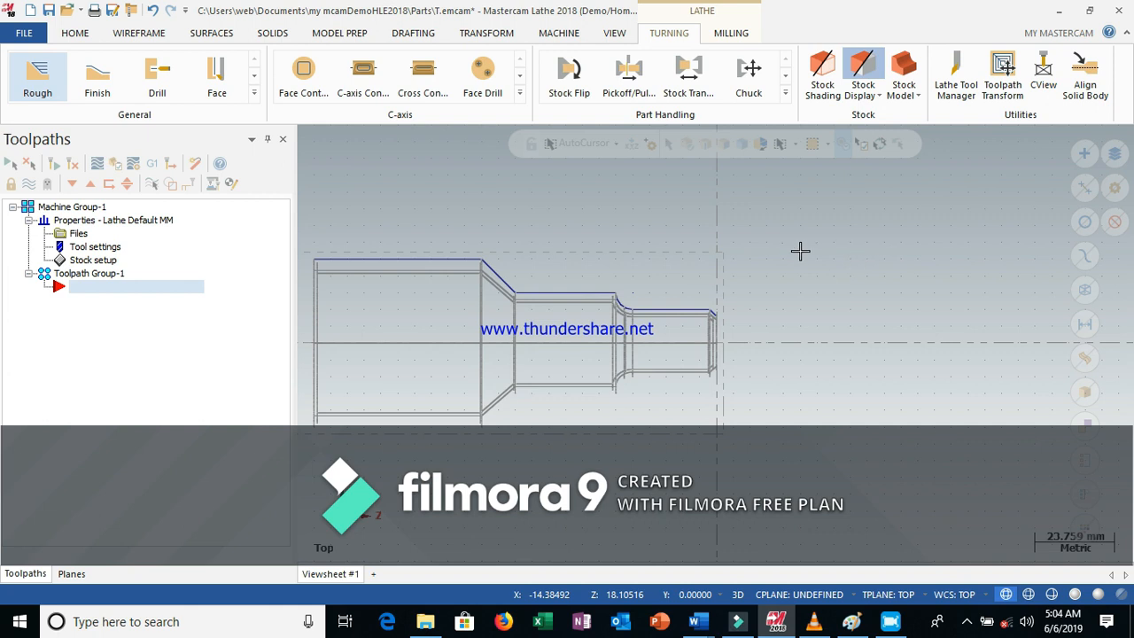
{"action": "scroll", "coordinate": [790, 253], "scroll_direction": "up", "scroll_amount": 2}
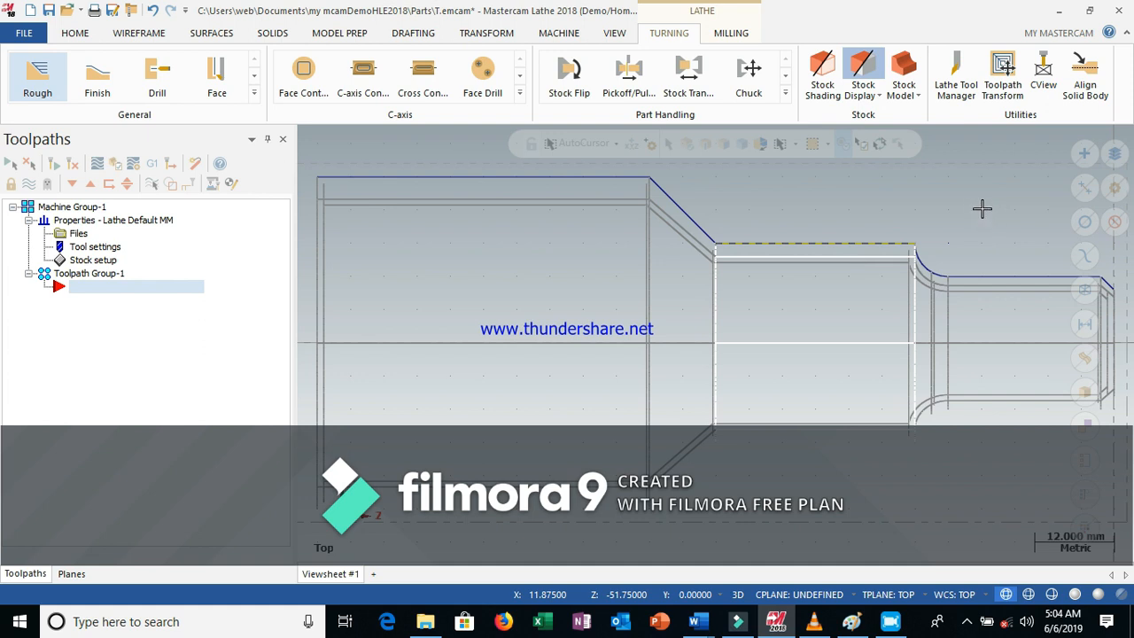
{"action": "scroll", "coordinate": [982, 208], "scroll_direction": "down", "scroll_amount": 1}
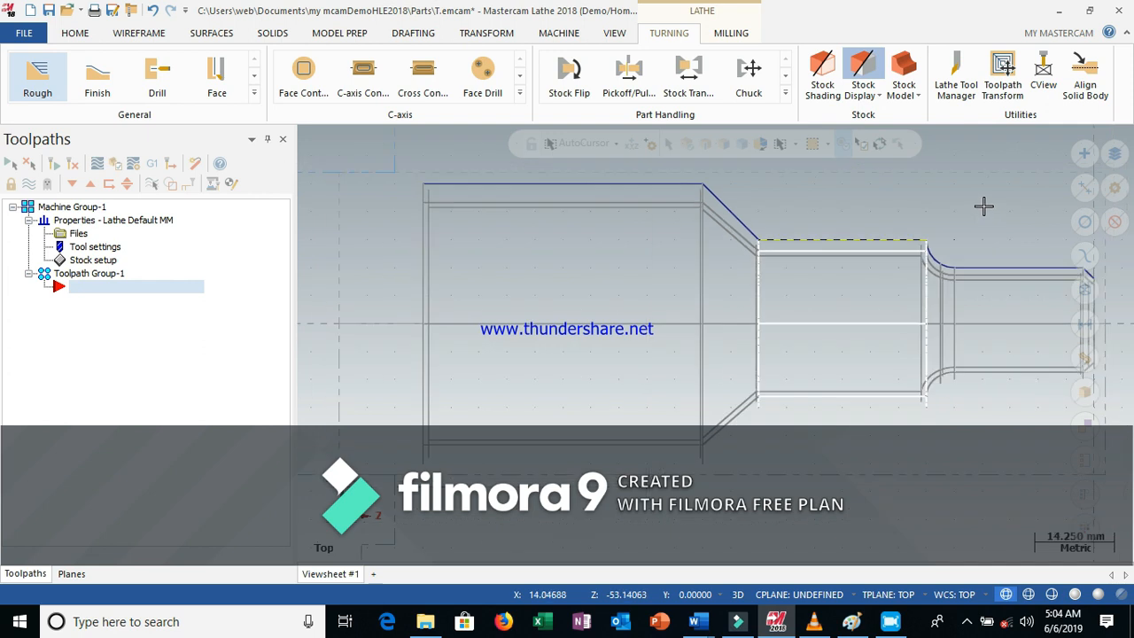
{"action": "scroll", "coordinate": [988, 202], "scroll_direction": "down", "scroll_amount": 1}
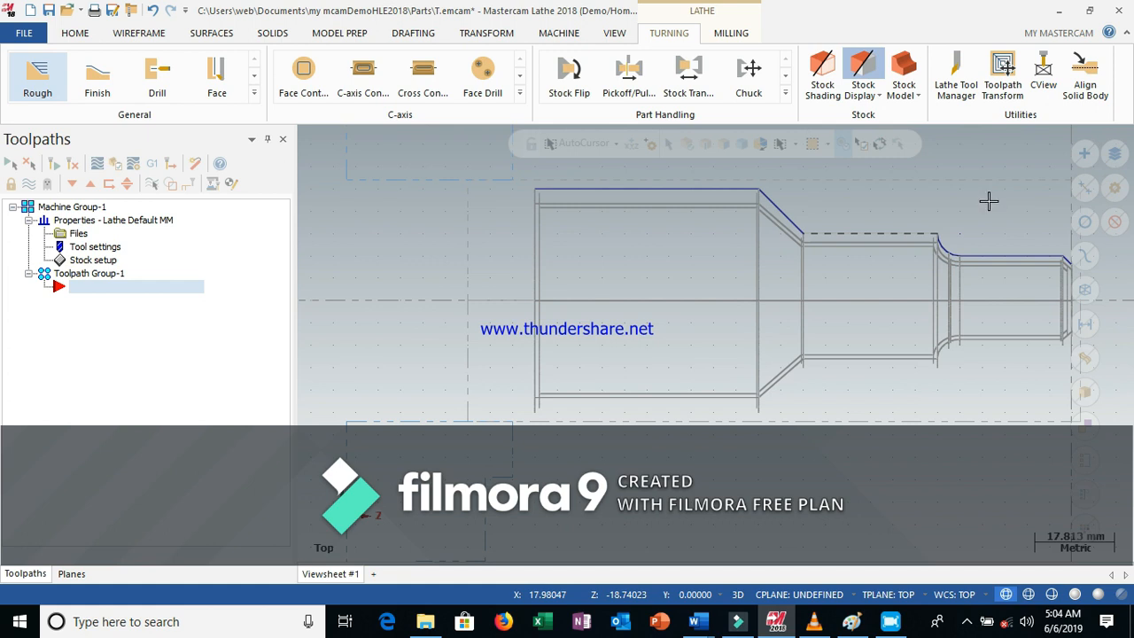
{"action": "scroll", "coordinate": [988, 202], "scroll_direction": "down", "scroll_amount": 1}
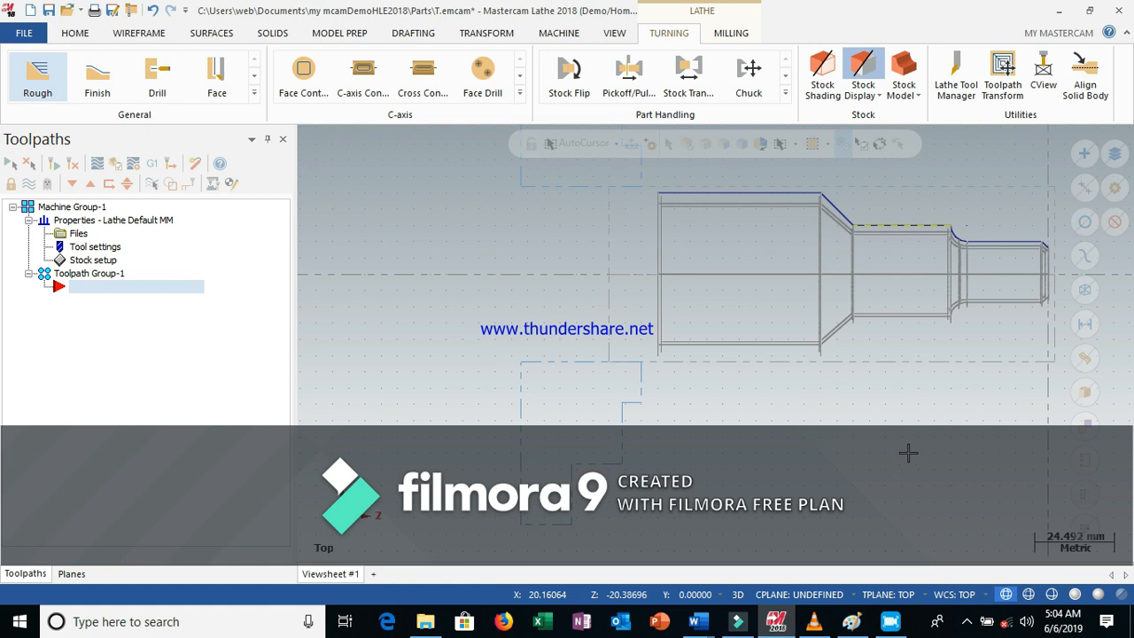
{"action": "scroll", "coordinate": [589, 405], "scroll_direction": "down", "scroll_amount": 1}
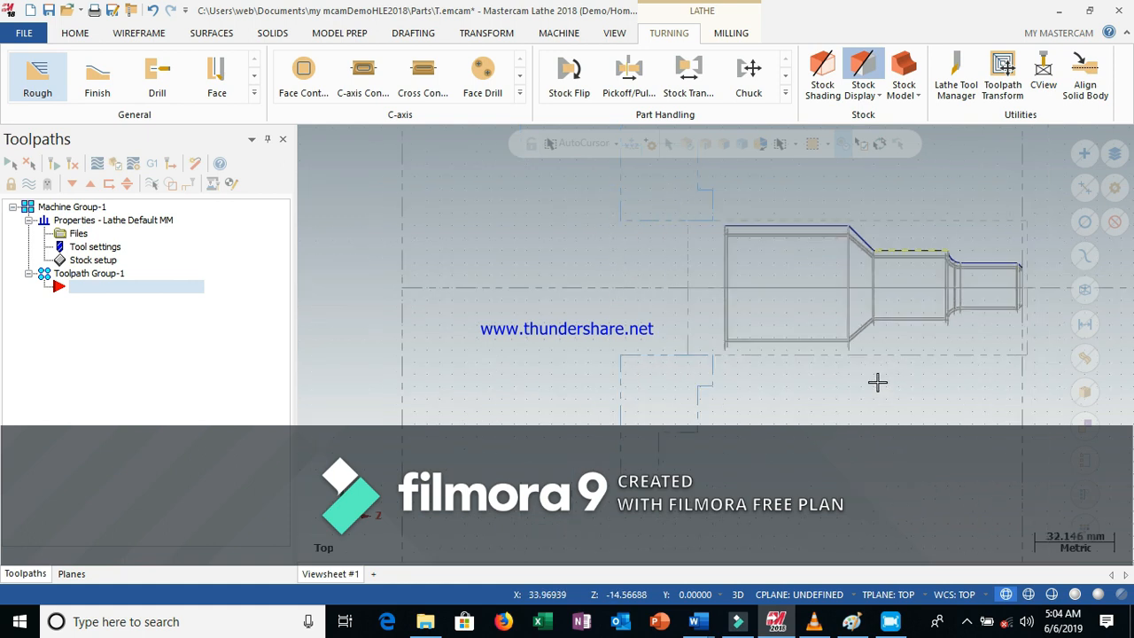
{"action": "scroll", "coordinate": [1025, 300], "scroll_direction": "down", "scroll_amount": 1}
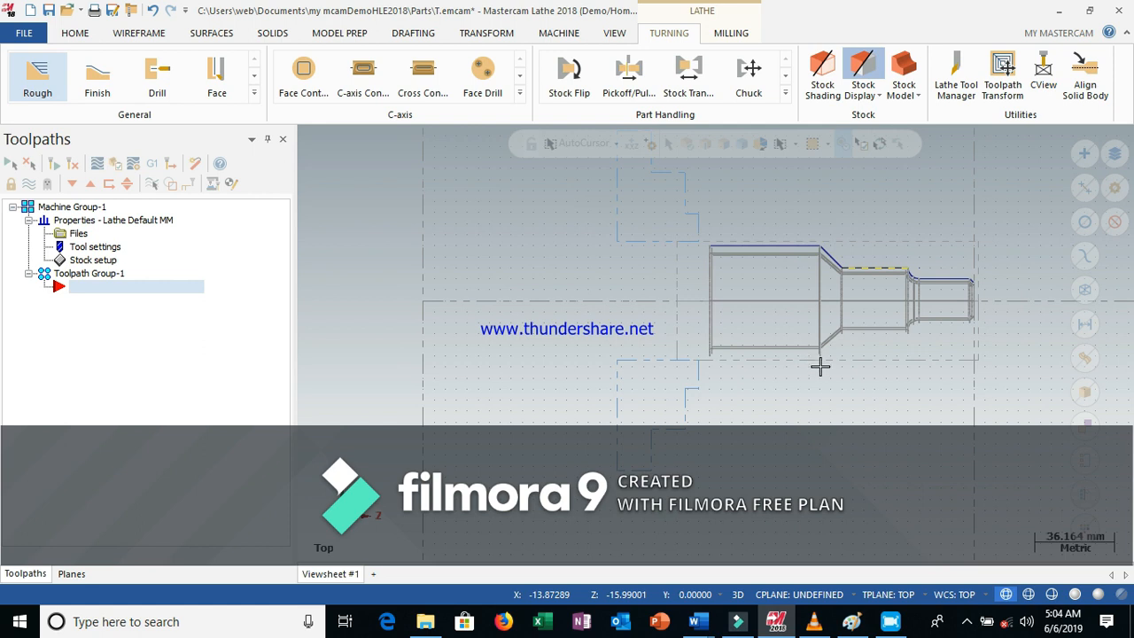
{"action": "scroll", "coordinate": [817, 369], "scroll_direction": "down", "scroll_amount": 1}
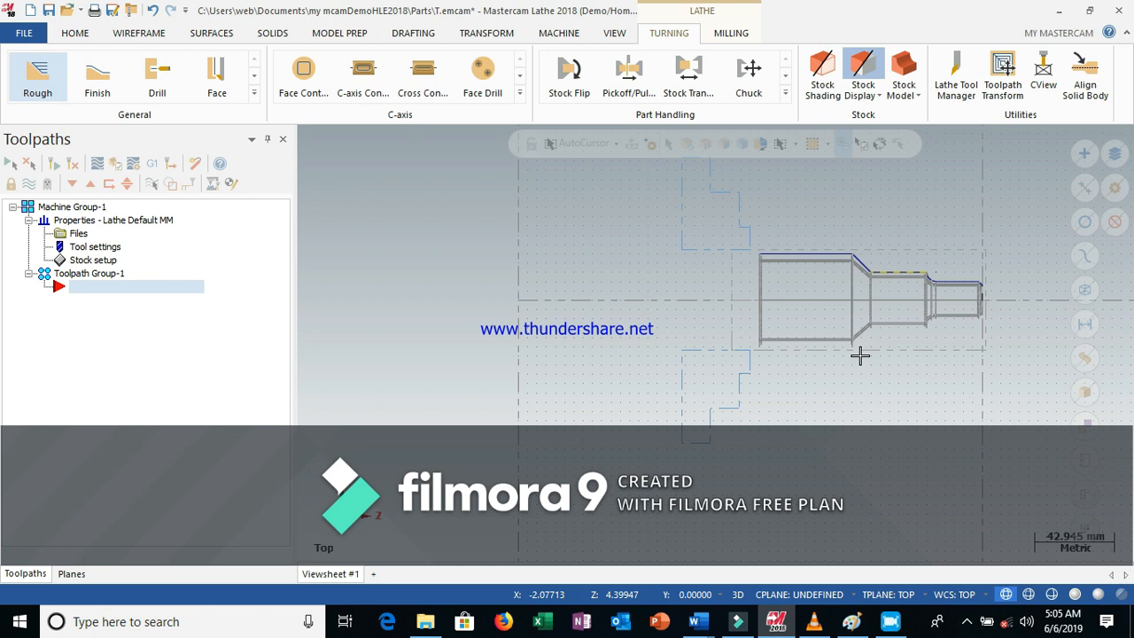
{"action": "scroll", "coordinate": [859, 354], "scroll_direction": "up", "scroll_amount": 3}
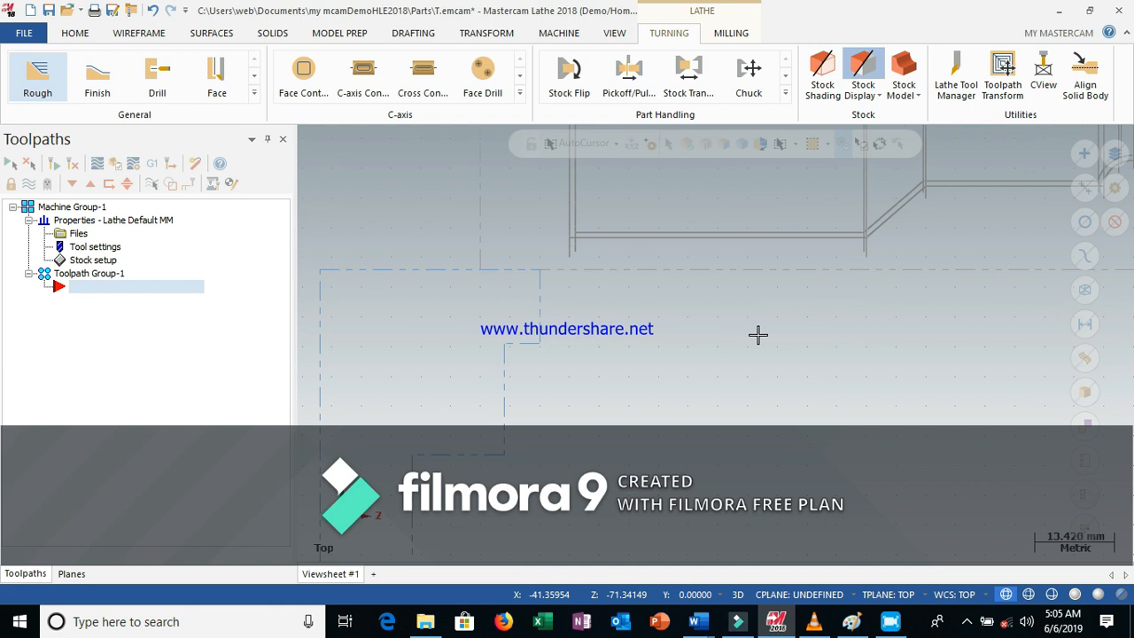
{"action": "scroll", "coordinate": [758, 334], "scroll_direction": "down", "scroll_amount": 1}
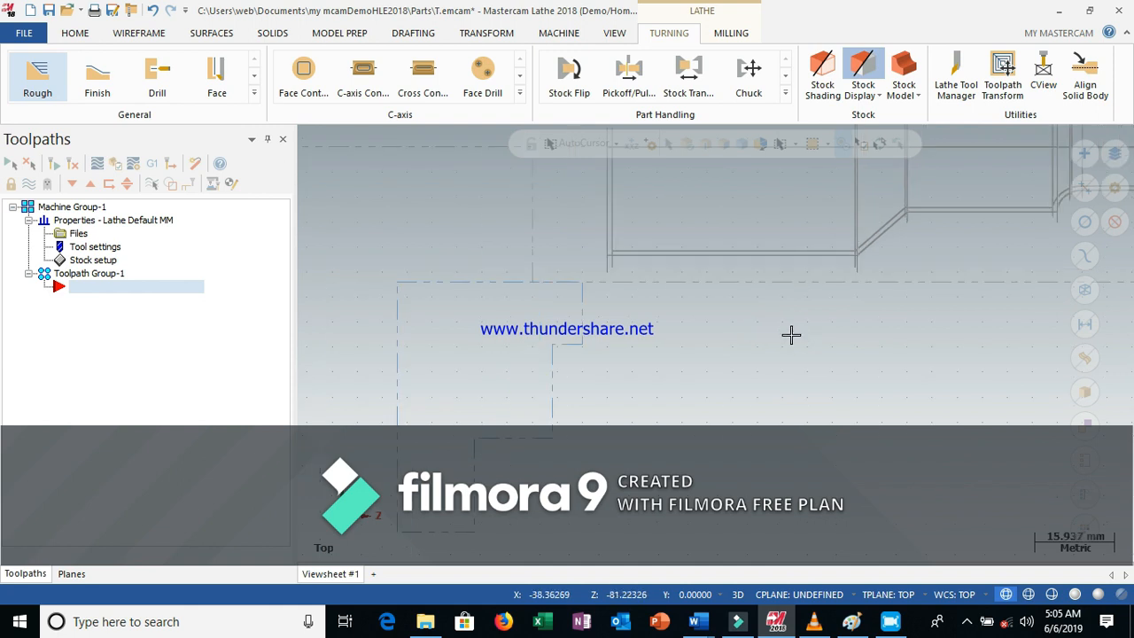
{"action": "scroll", "coordinate": [824, 345], "scroll_direction": "down", "scroll_amount": 1}
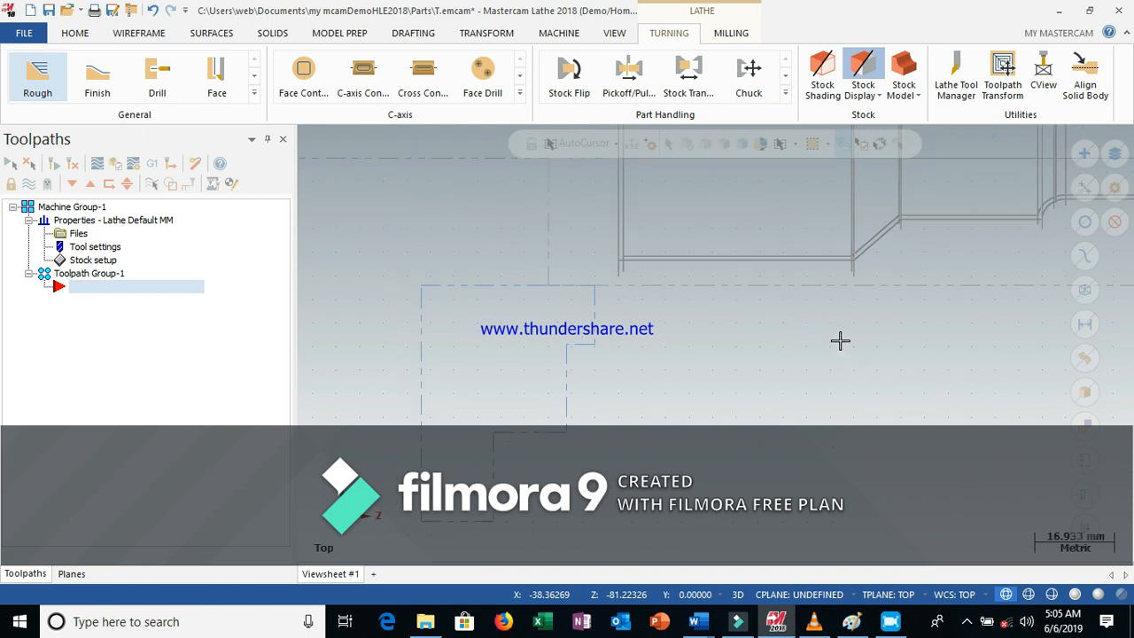
{"action": "mouse_move", "coordinate": [706, 616]}
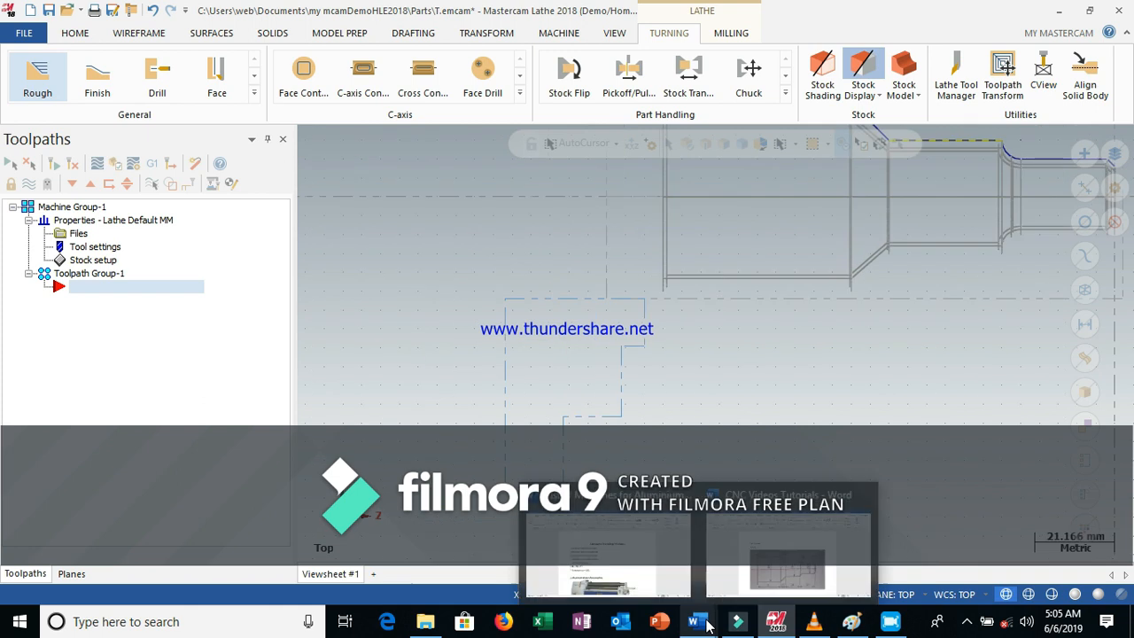
{"action": "left_click", "coordinate": [744, 593]}
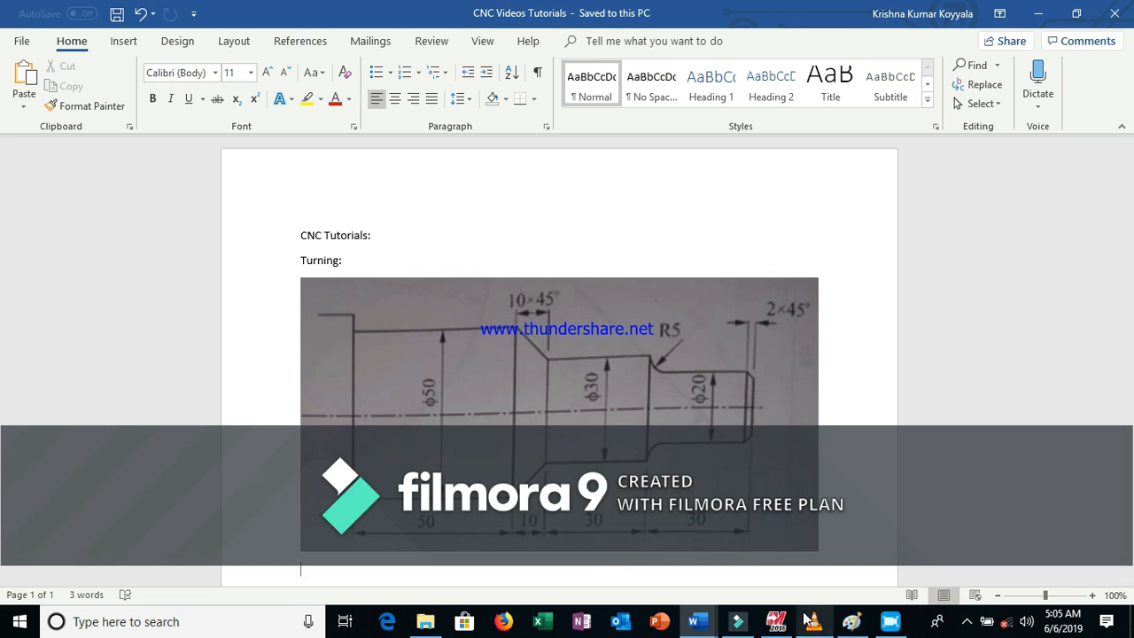
{"action": "mouse_move", "coordinate": [780, 619]}
{"action": "left_click", "coordinate": [784, 550]}
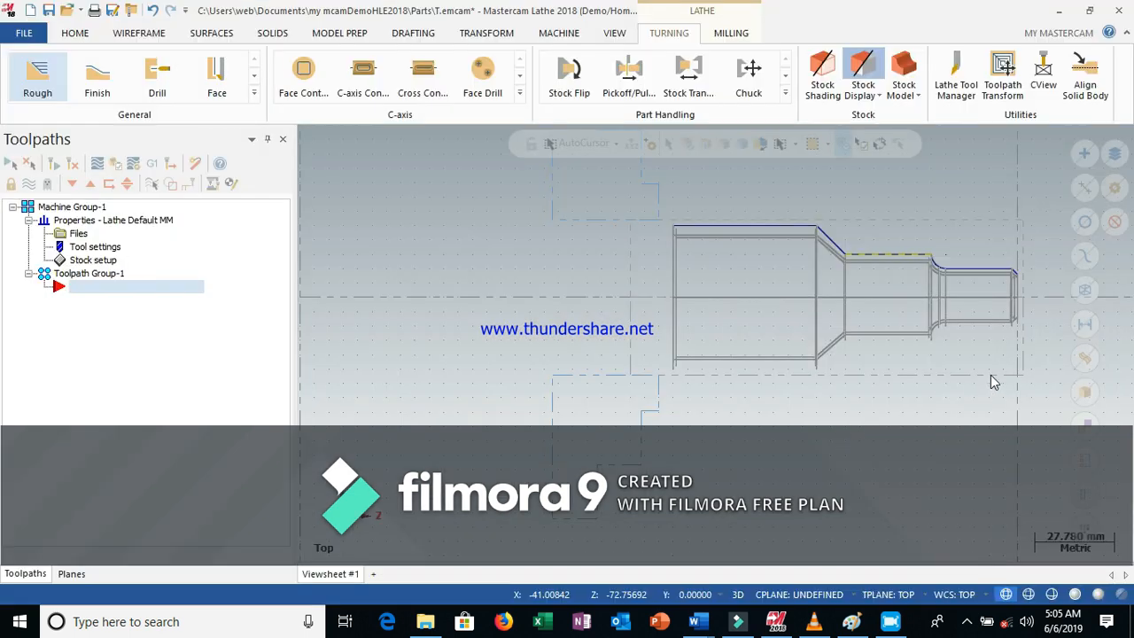
Start a Face toolpath and select the T3131 ROUGH FACE RIGHT - 80 DEG. tool
{"action": "left_click", "coordinate": [928, 426]}
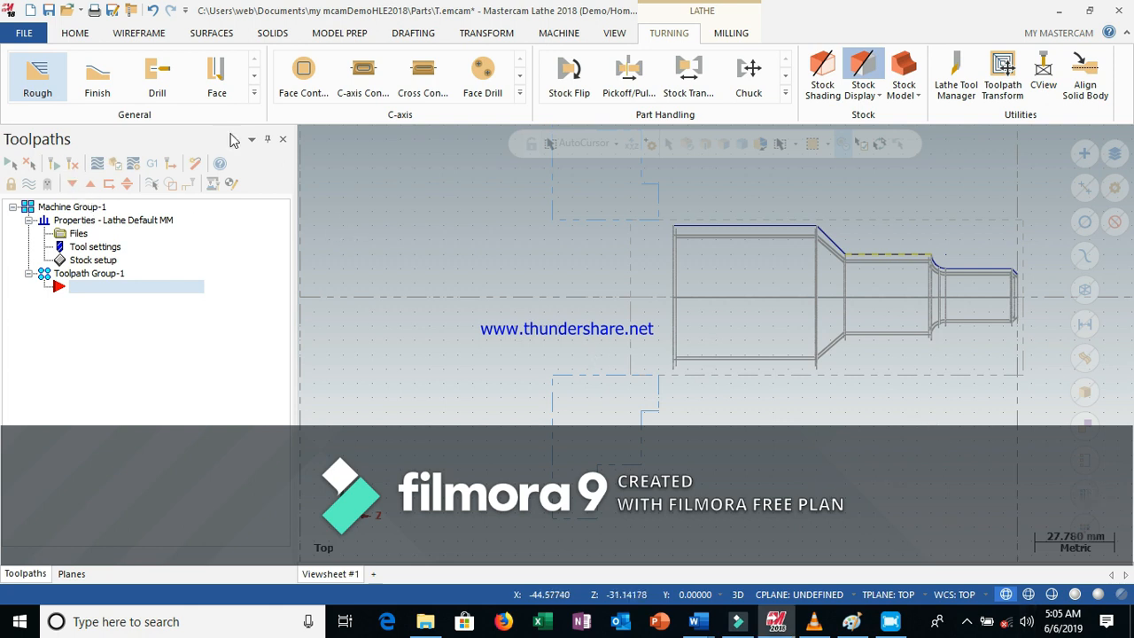
{"action": "left_click", "coordinate": [218, 73]}
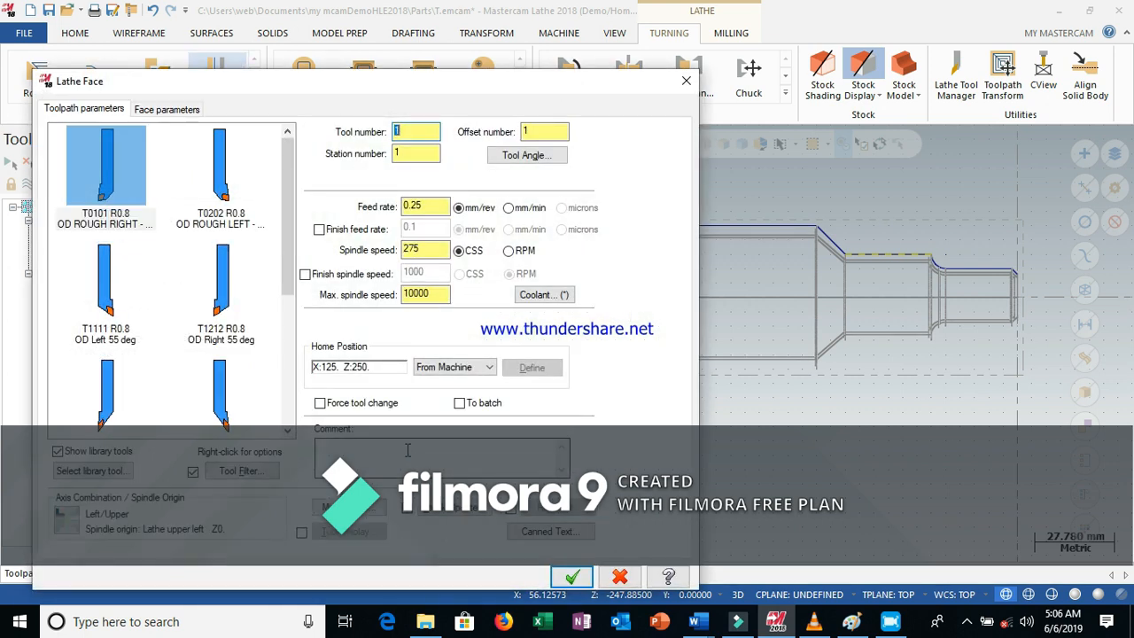
{"action": "left_click", "coordinate": [287, 431]}
{"action": "left_click", "coordinate": [287, 430]}
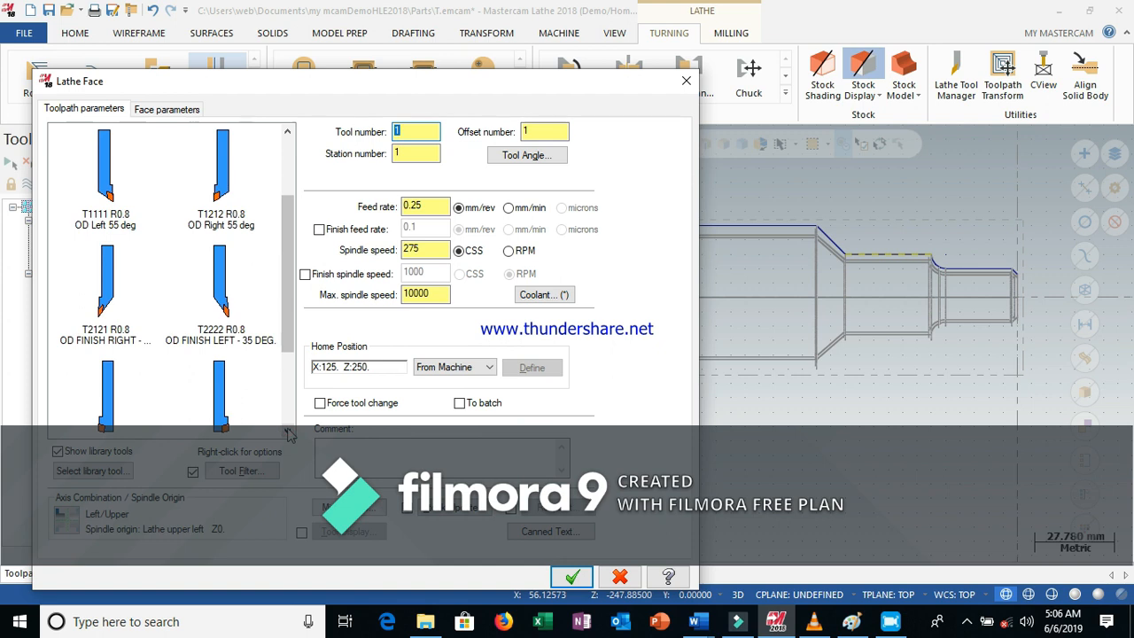
{"action": "left_click", "coordinate": [287, 431]}
{"action": "left_click", "coordinate": [287, 431]}
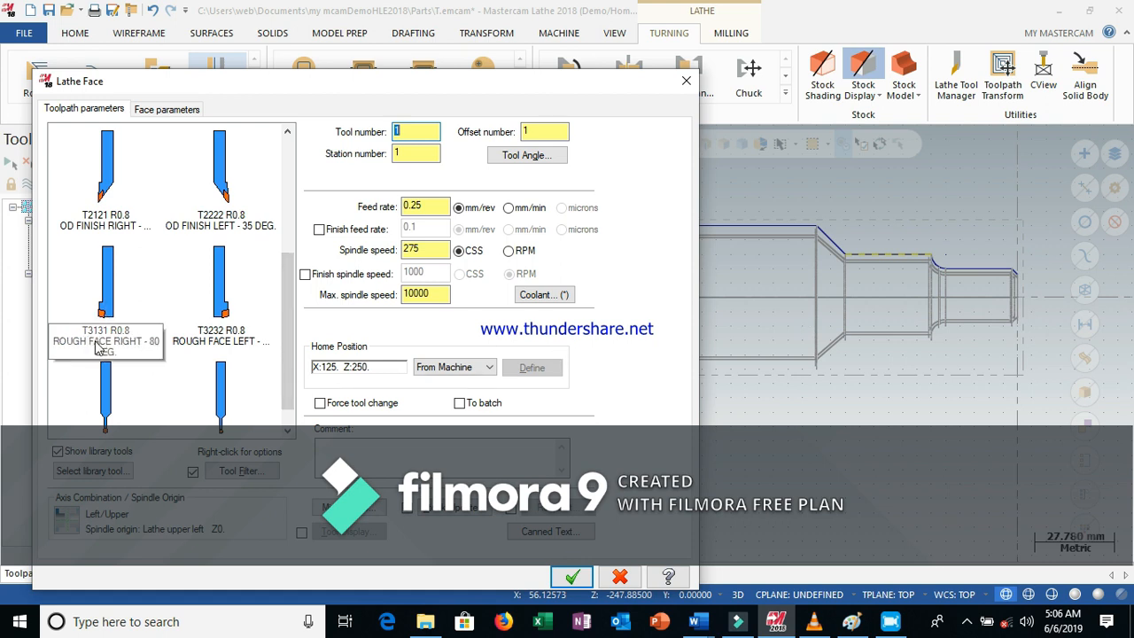
{"action": "left_click", "coordinate": [108, 303]}
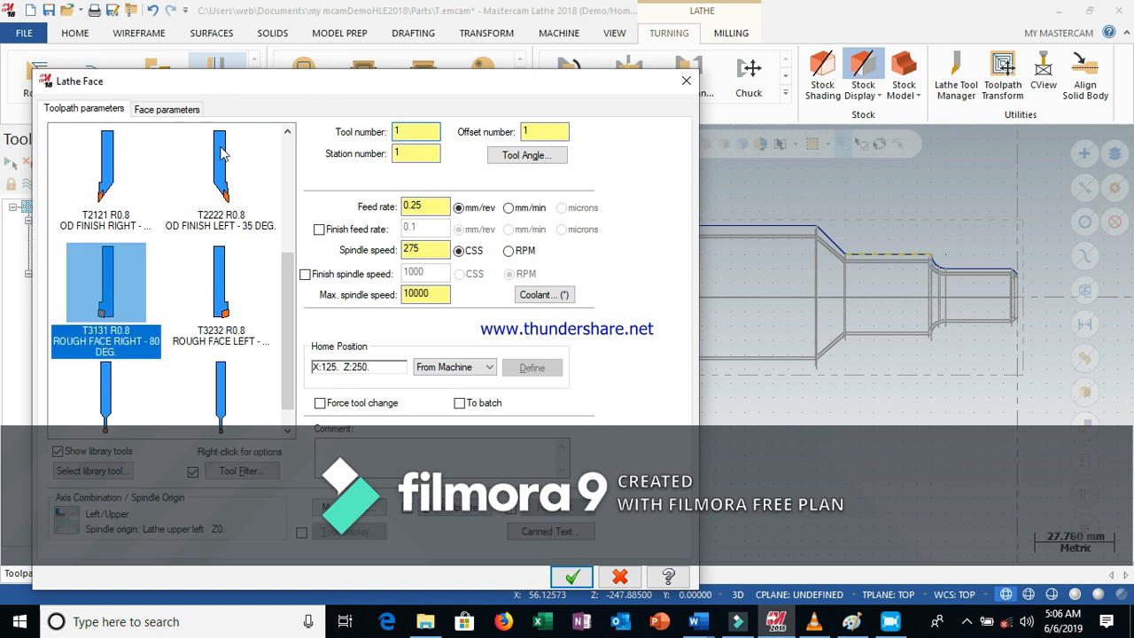
{"action": "left_click", "coordinate": [112, 342]}
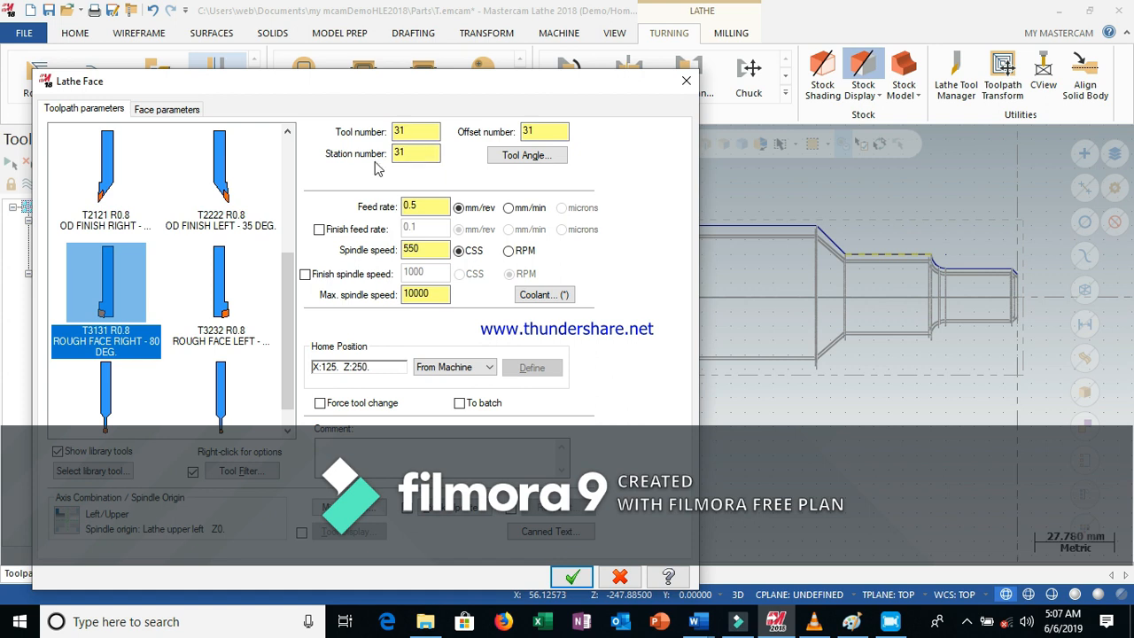
Set the face toolpath's maximum number of finish passes to 4 and create the toolpath
{"action": "left_click", "coordinate": [172, 113]}
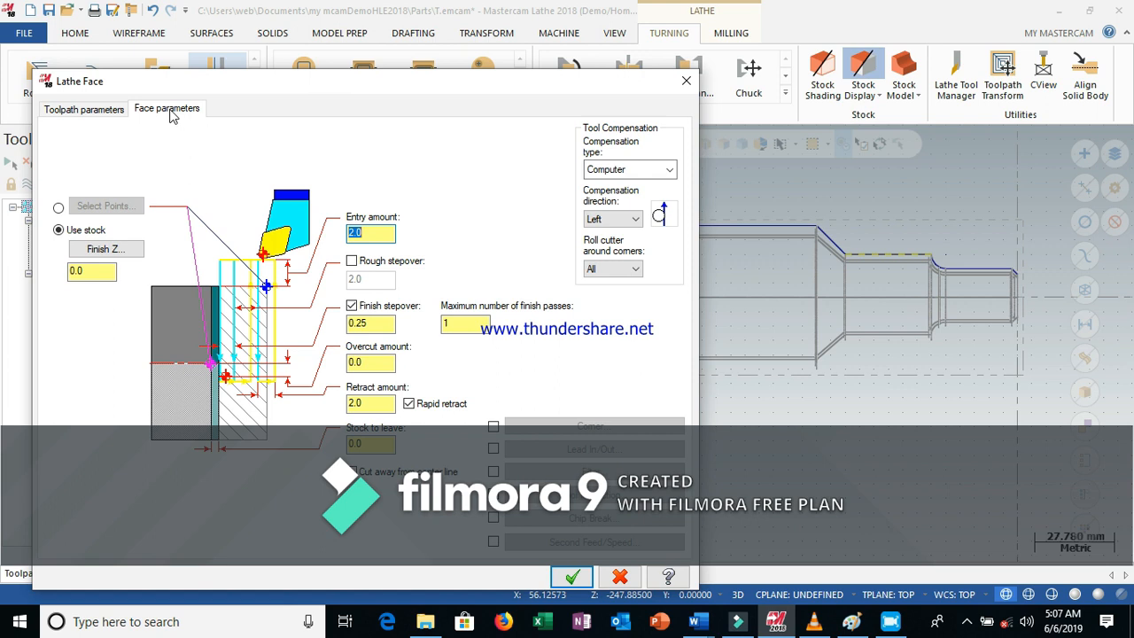
{"action": "left_click", "coordinate": [369, 323]}
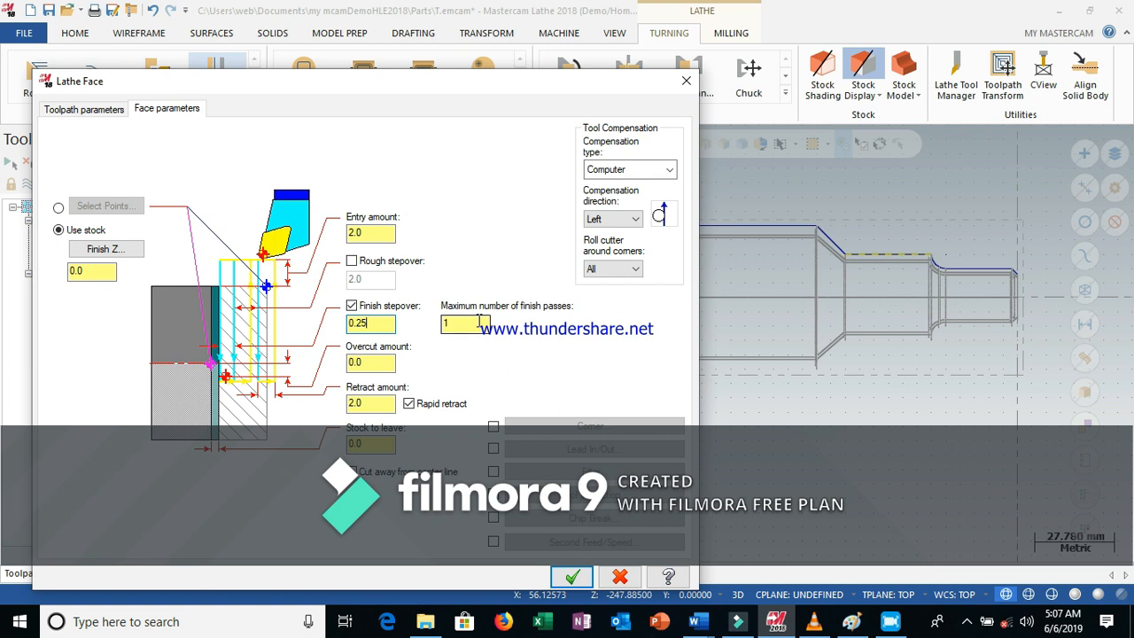
{"action": "left_click_drag", "start_coordinate": [457, 325], "coordinate": [442, 326]}
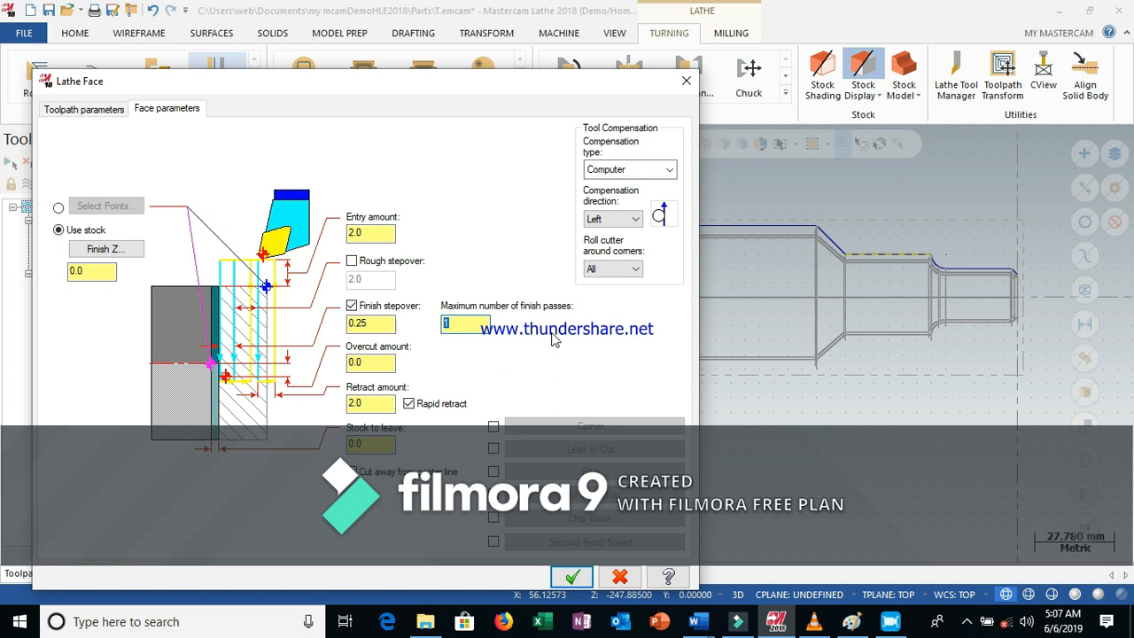
{"action": "type", "text": "4"}
{"action": "left_click", "coordinate": [570, 575]}
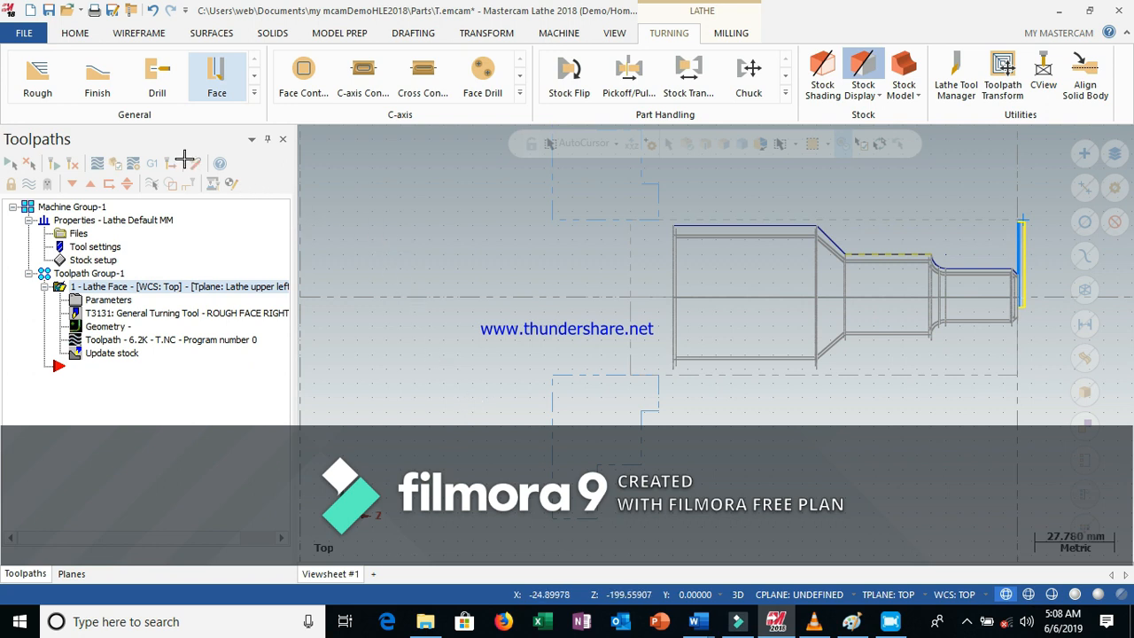
Start a Rough toolpath and chain the part's outer profile from the front face back to the largest diameter
{"action": "left_click", "coordinate": [41, 78]}
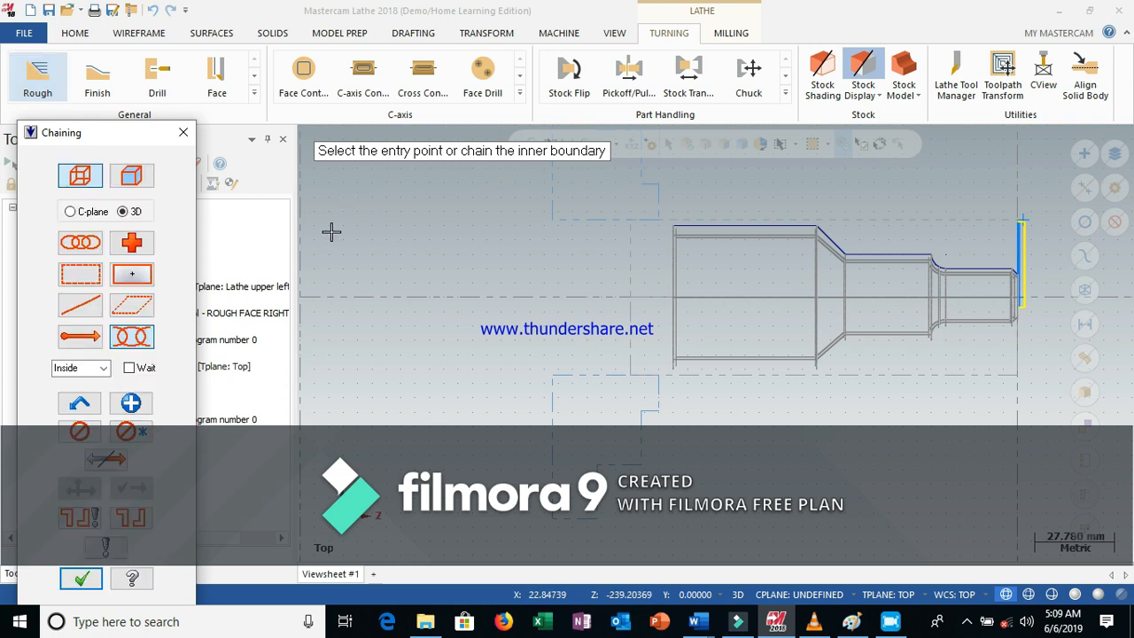
{"action": "left_click", "coordinate": [86, 249]}
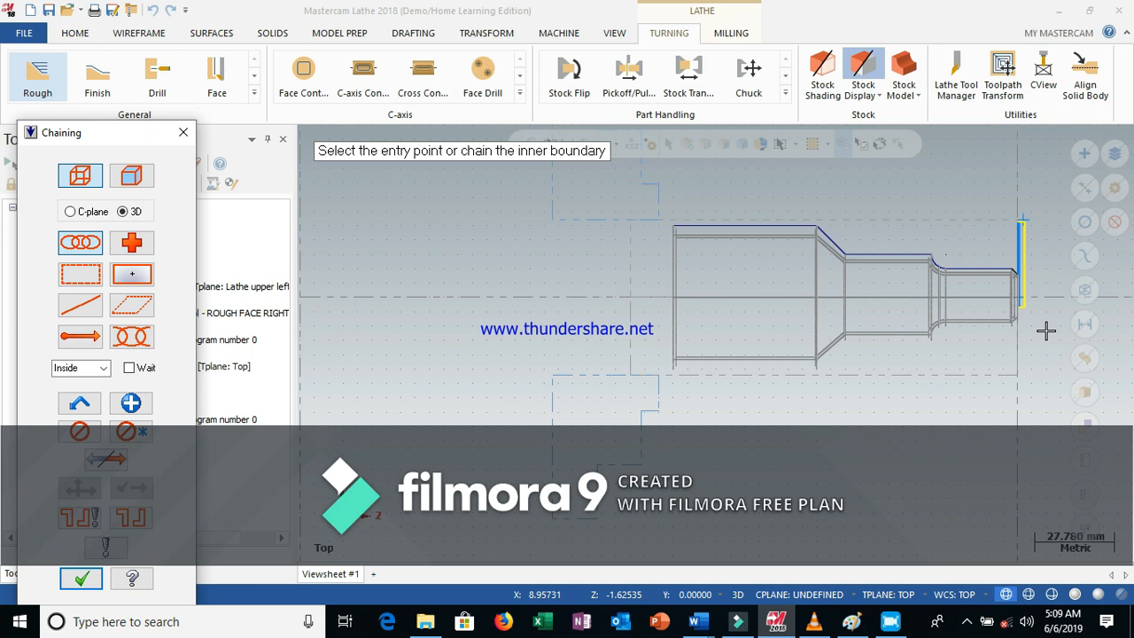
{"action": "scroll", "coordinate": [1045, 331], "scroll_direction": "up", "scroll_amount": 2}
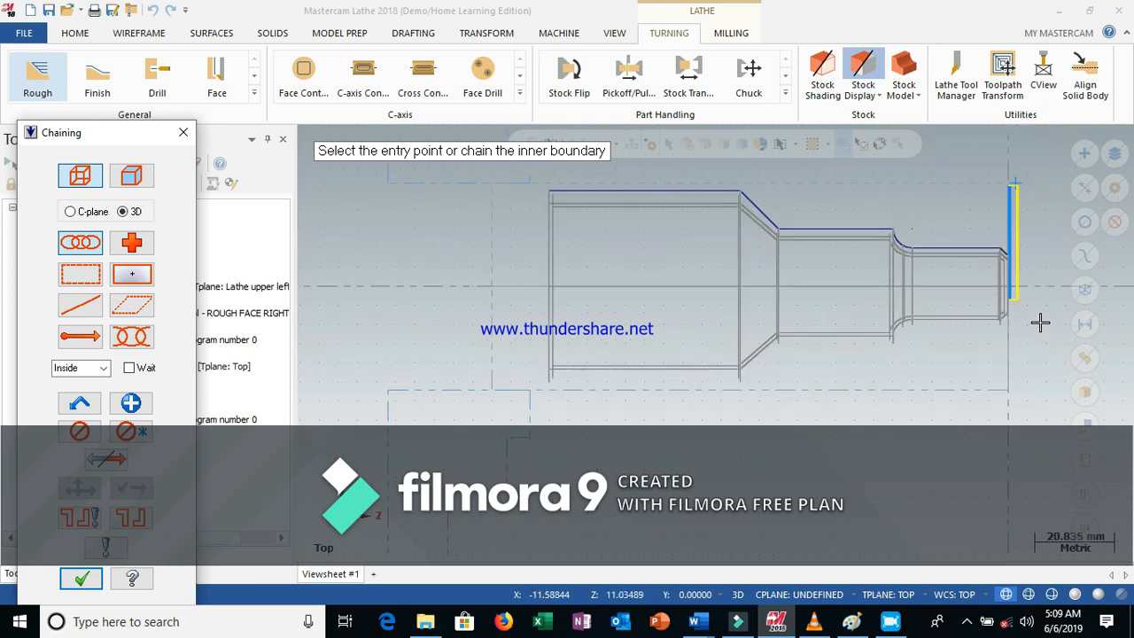
{"action": "left_click", "coordinate": [1002, 250]}
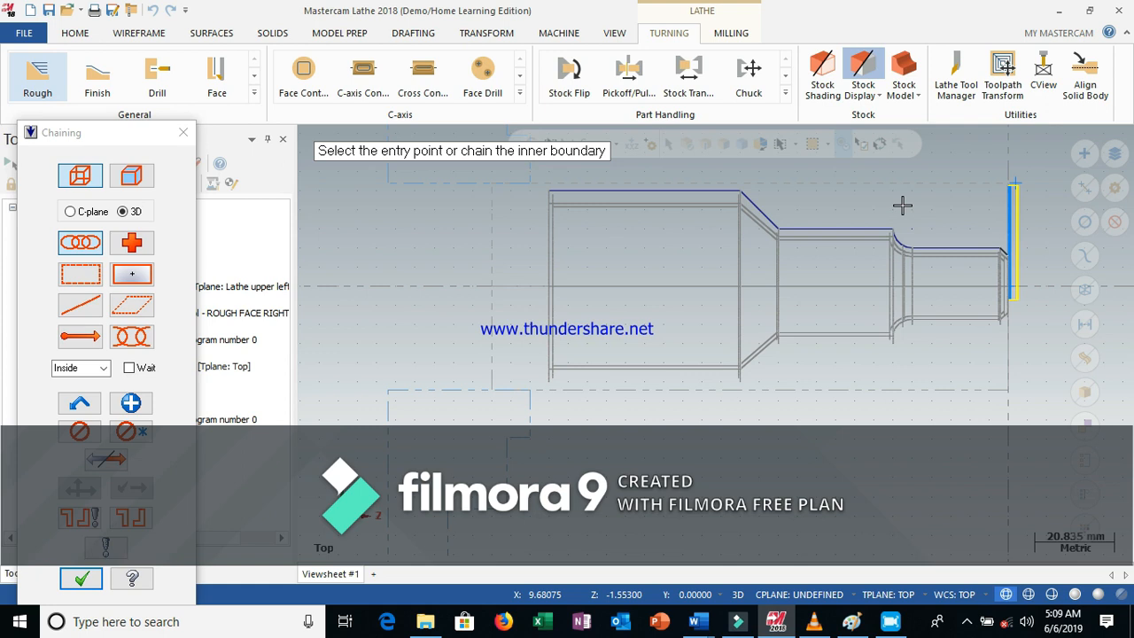
{"action": "left_click", "coordinate": [902, 206]}
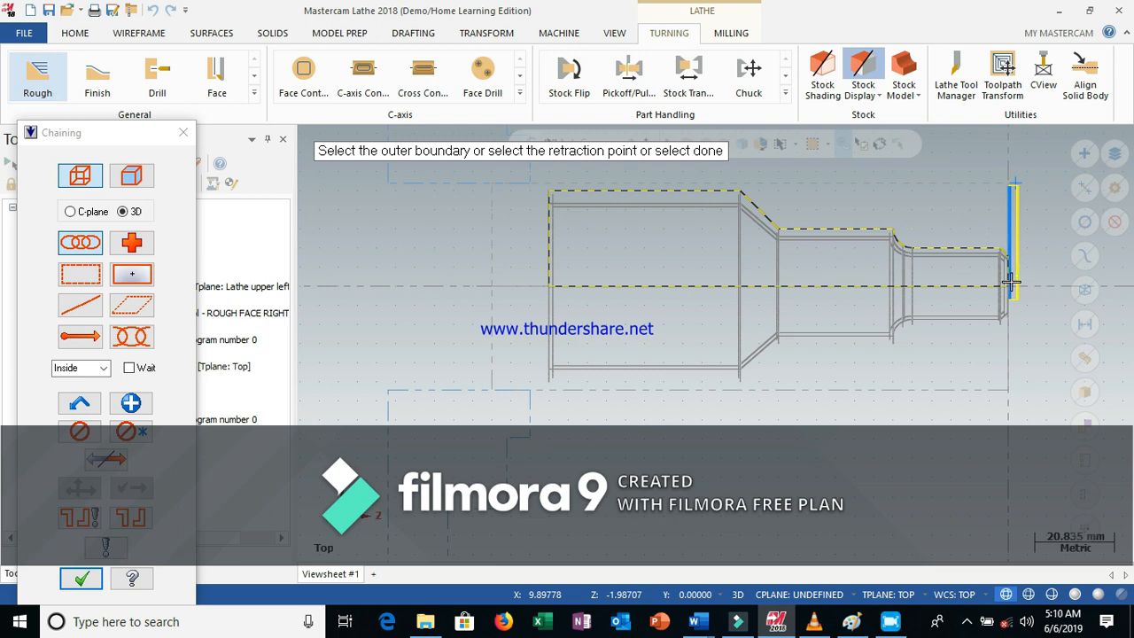
{"action": "left_click", "coordinate": [1002, 253]}
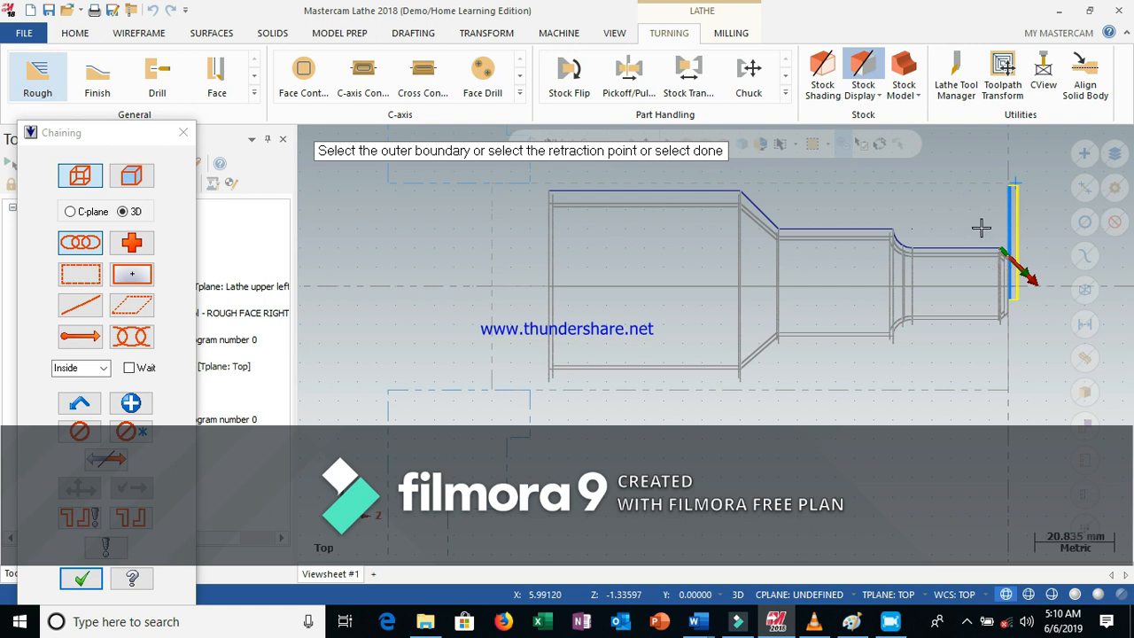
{"action": "left_click", "coordinate": [981, 228]}
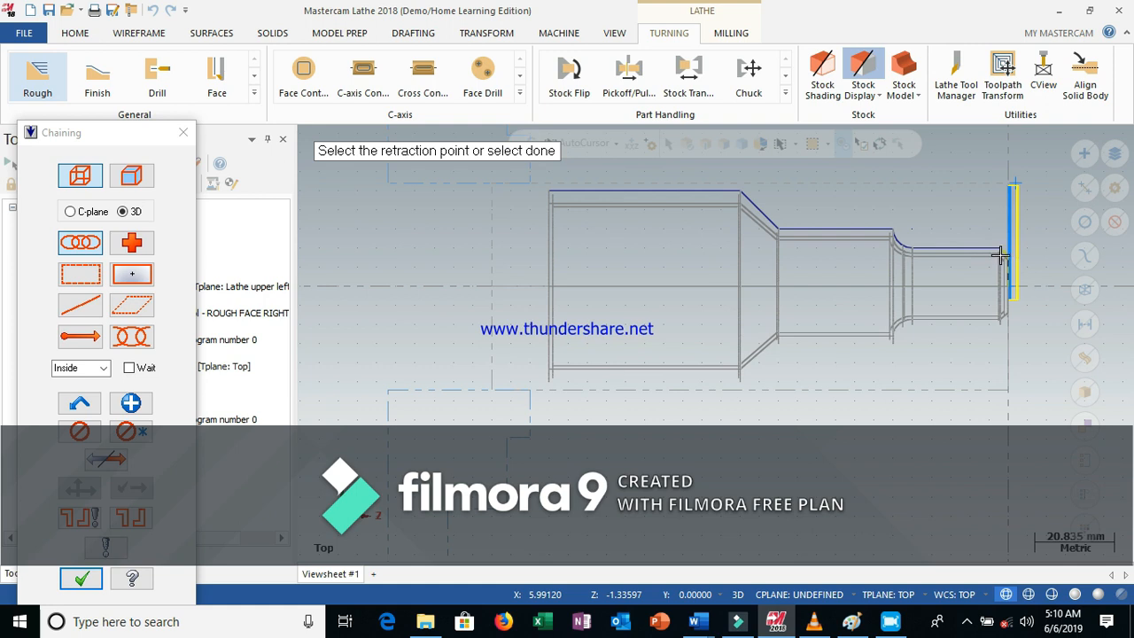
{"action": "left_click", "coordinate": [1001, 253]}
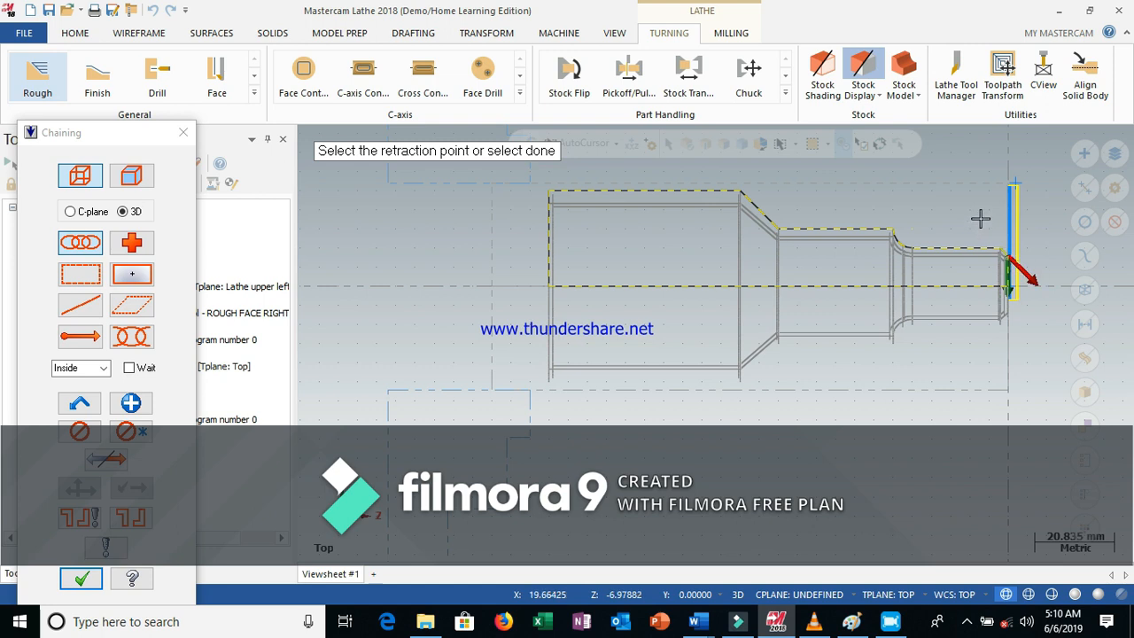
{"action": "scroll", "coordinate": [980, 219], "scroll_direction": "up", "scroll_amount": 1}
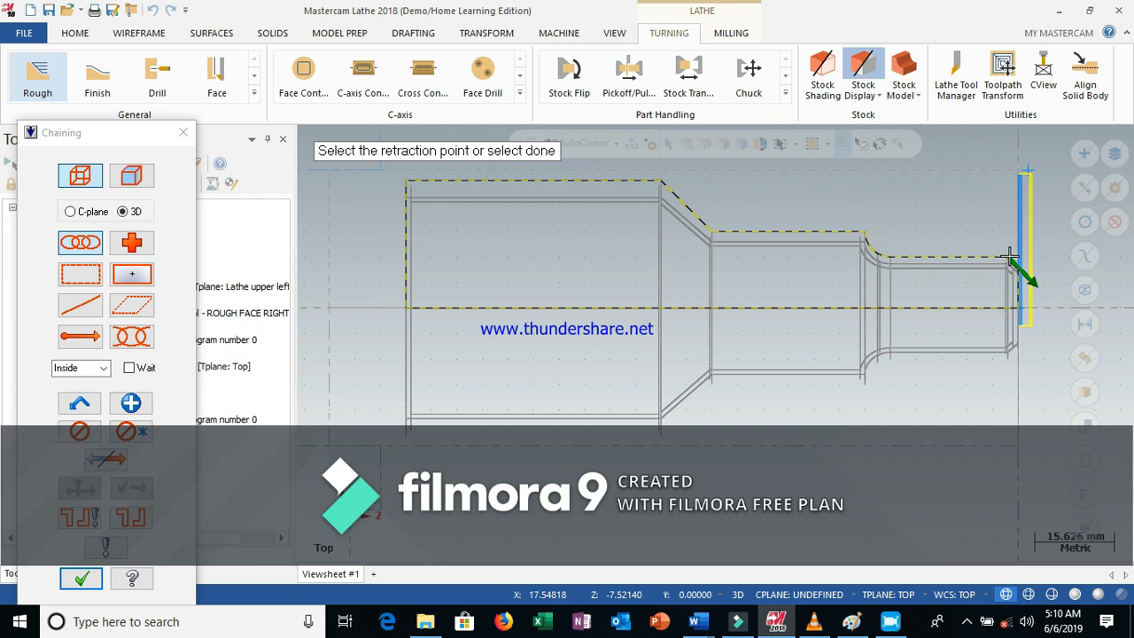
{"action": "scroll", "coordinate": [969, 231], "scroll_direction": "up", "scroll_amount": 2}
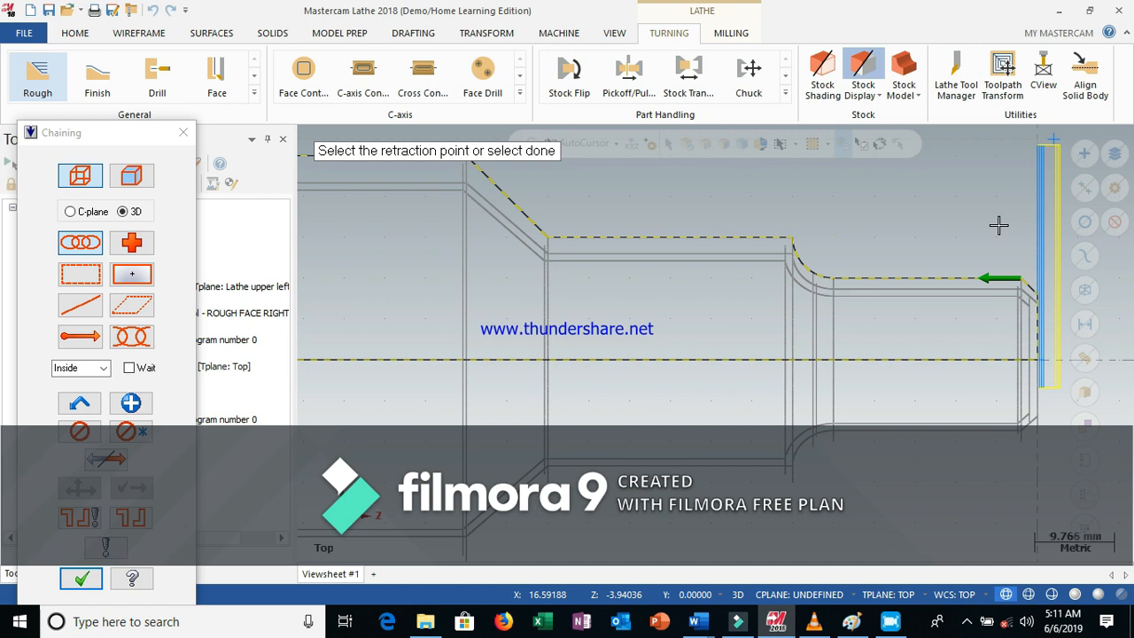
{"action": "scroll", "coordinate": [998, 225], "scroll_direction": "down", "scroll_amount": 2}
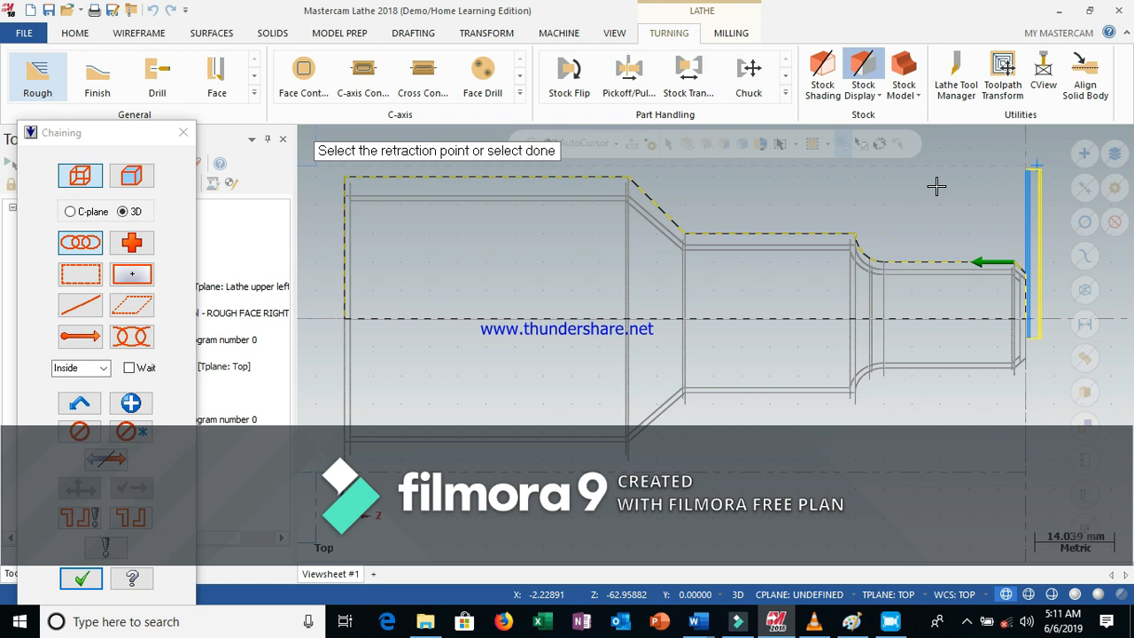
{"action": "scroll", "coordinate": [946, 209], "scroll_direction": "down", "scroll_amount": 1}
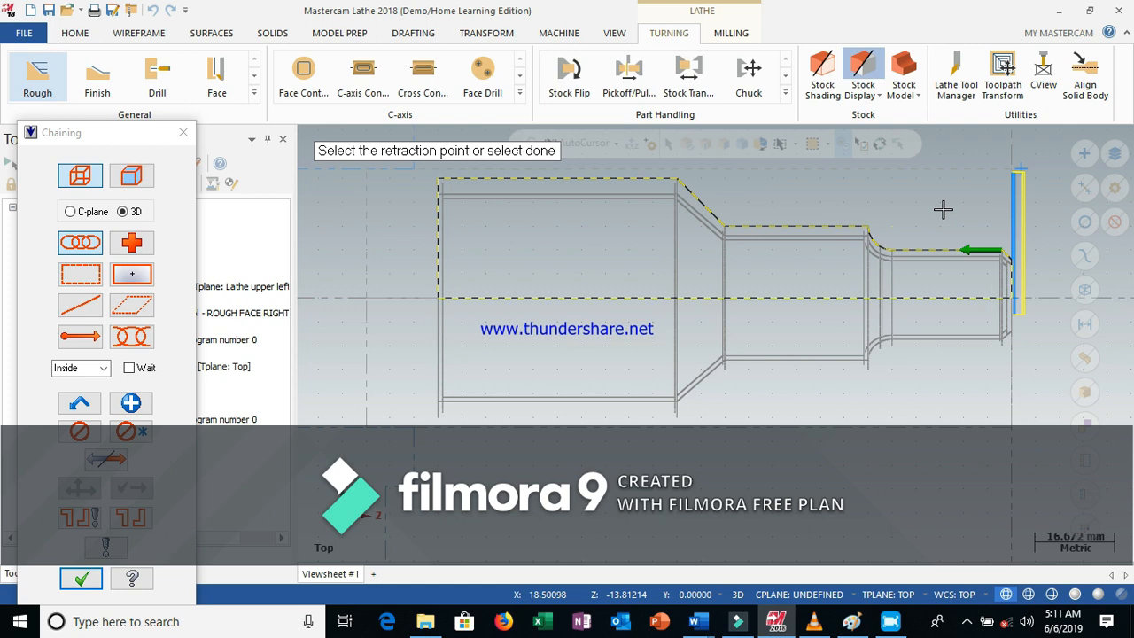
{"action": "scroll", "coordinate": [941, 209], "scroll_direction": "down", "scroll_amount": 1}
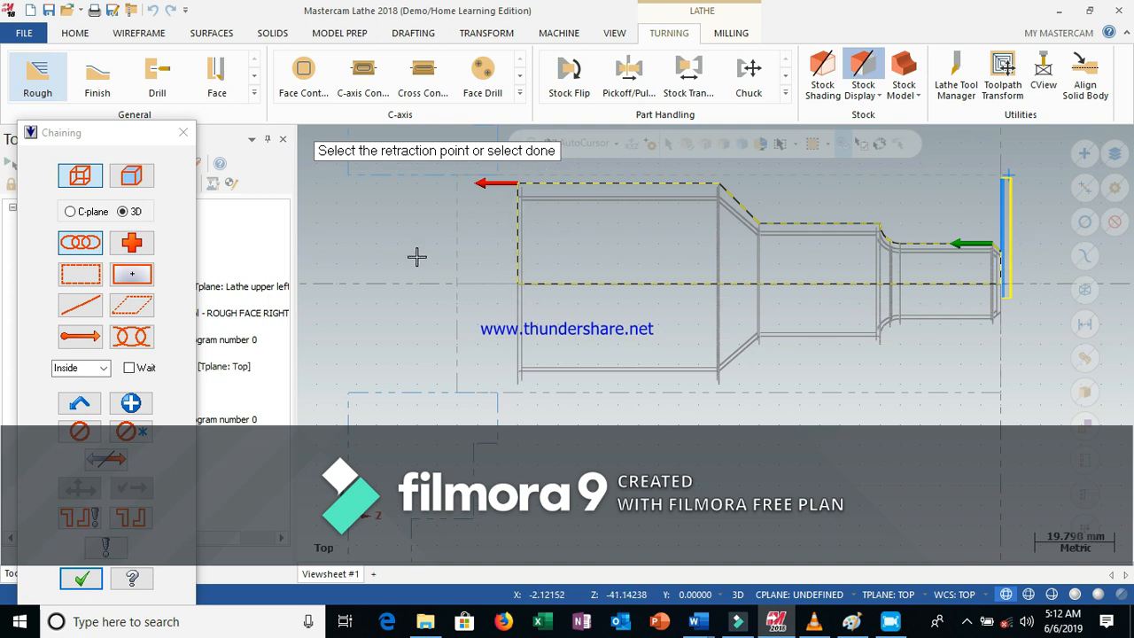
Try to confirm the chained profile and generate the Rough toolpath, acknowledging the warnings
{"action": "left_click", "coordinate": [81, 579]}
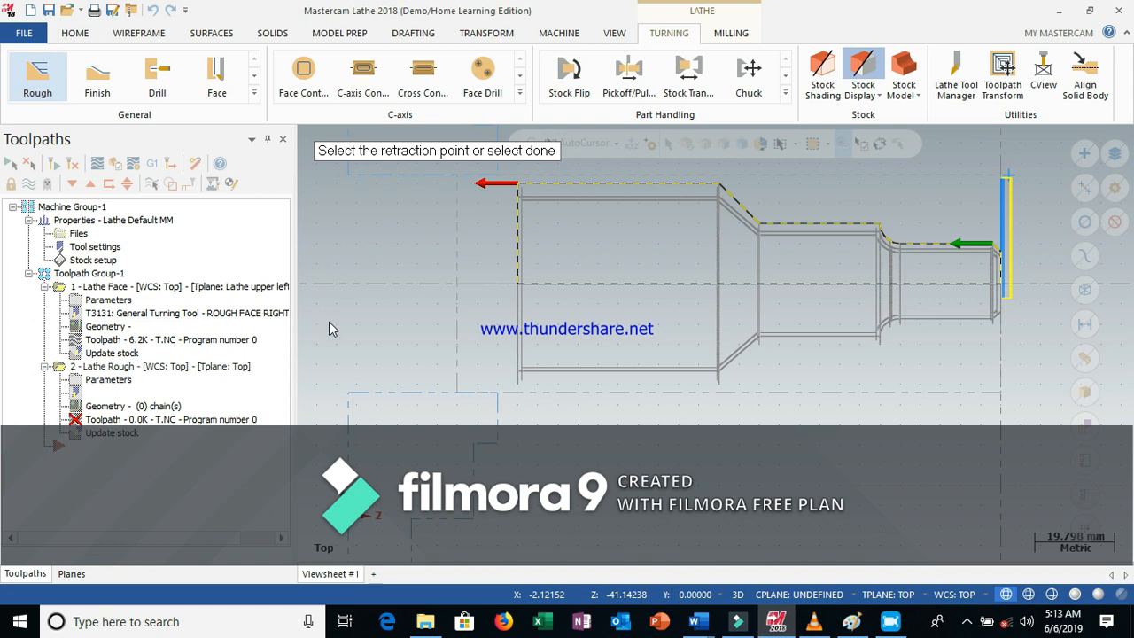
{"action": "key", "text": "Return"}
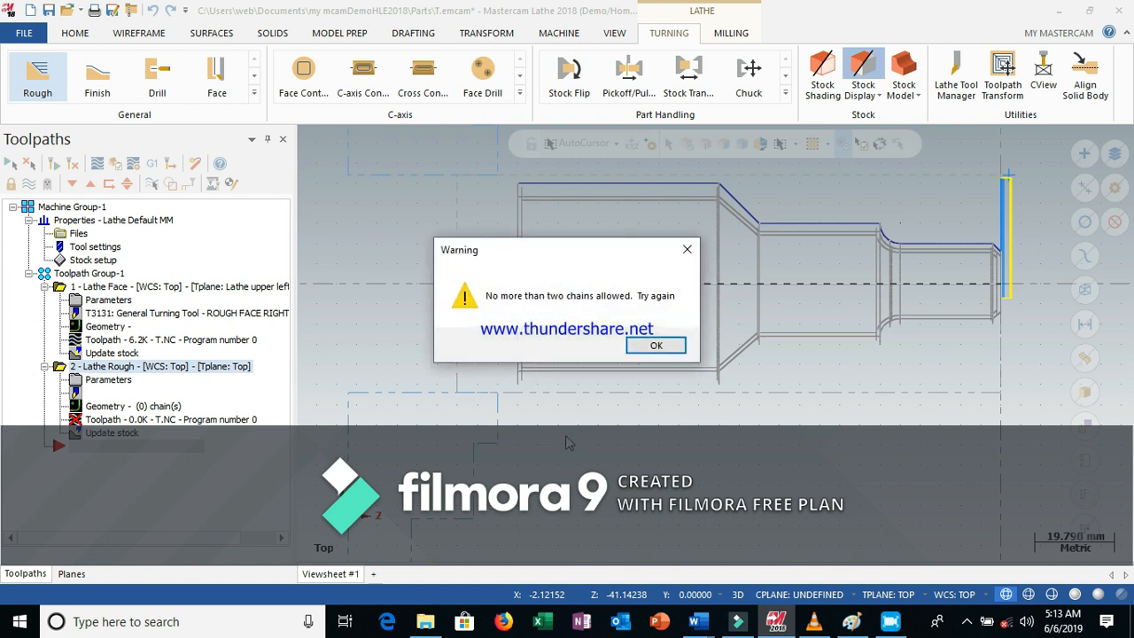
{"action": "left_click", "coordinate": [645, 346]}
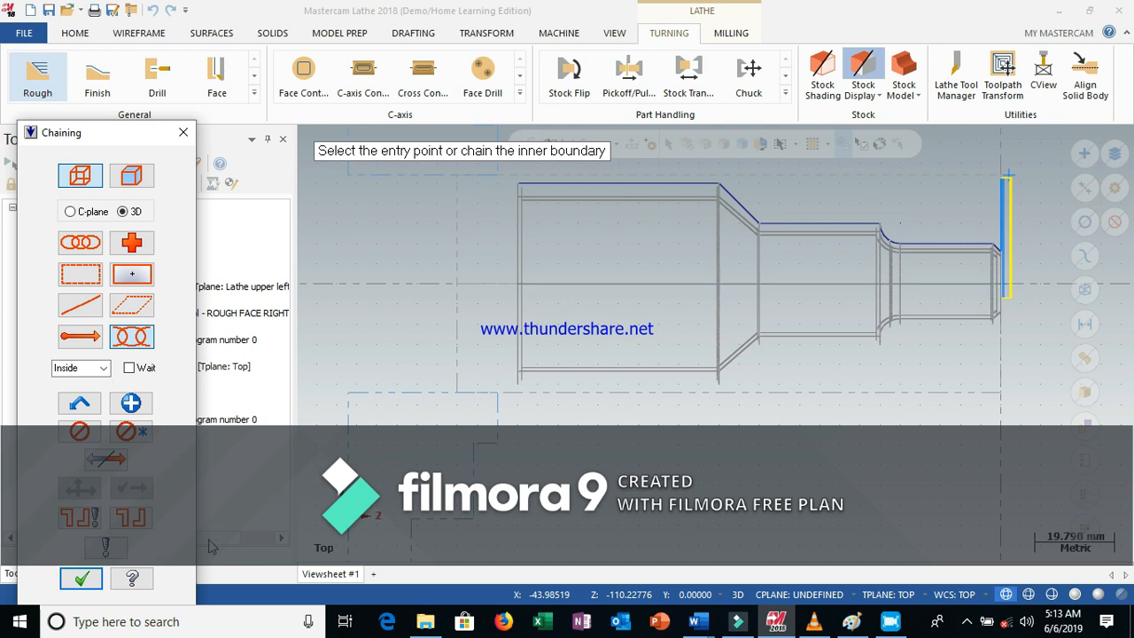
{"action": "left_click", "coordinate": [81, 581]}
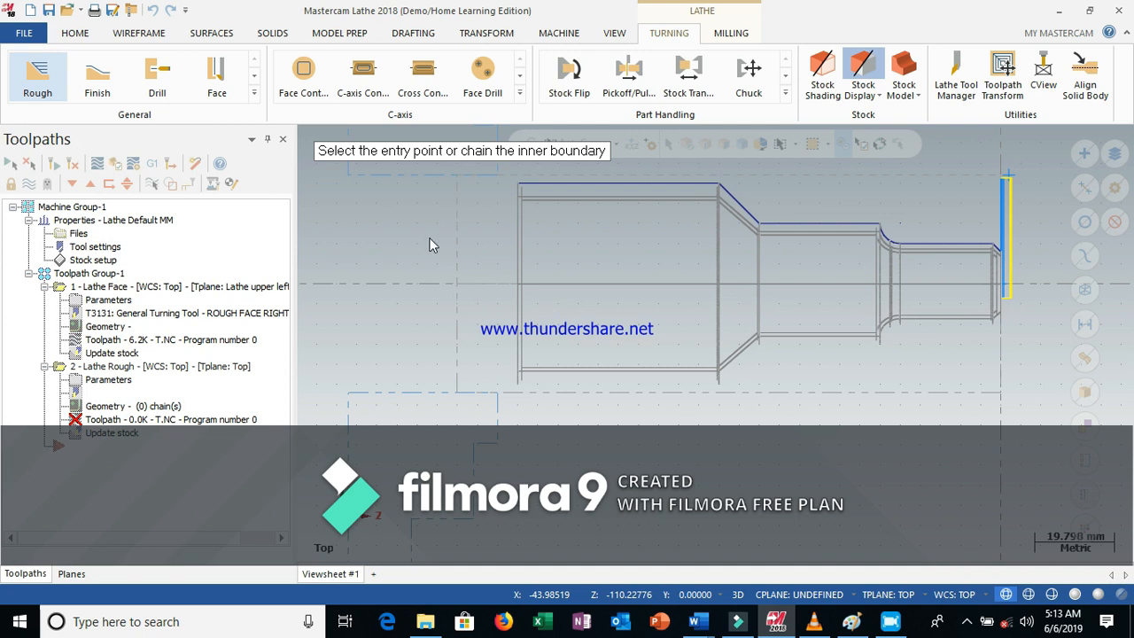
{"action": "key", "text": "Return"}
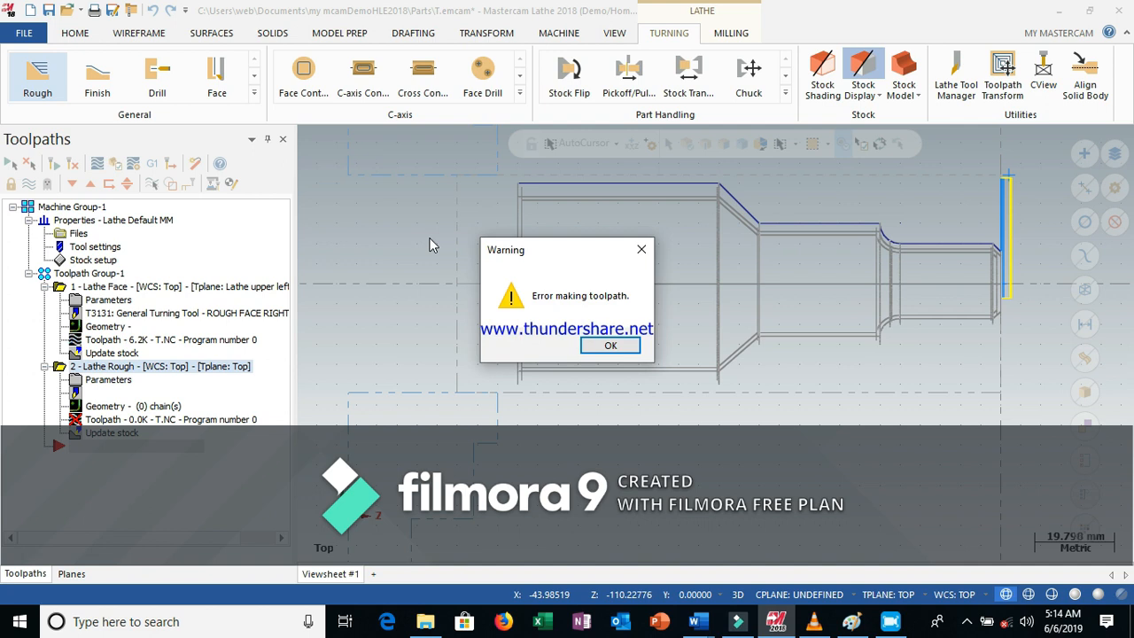
{"action": "left_click", "coordinate": [609, 345]}
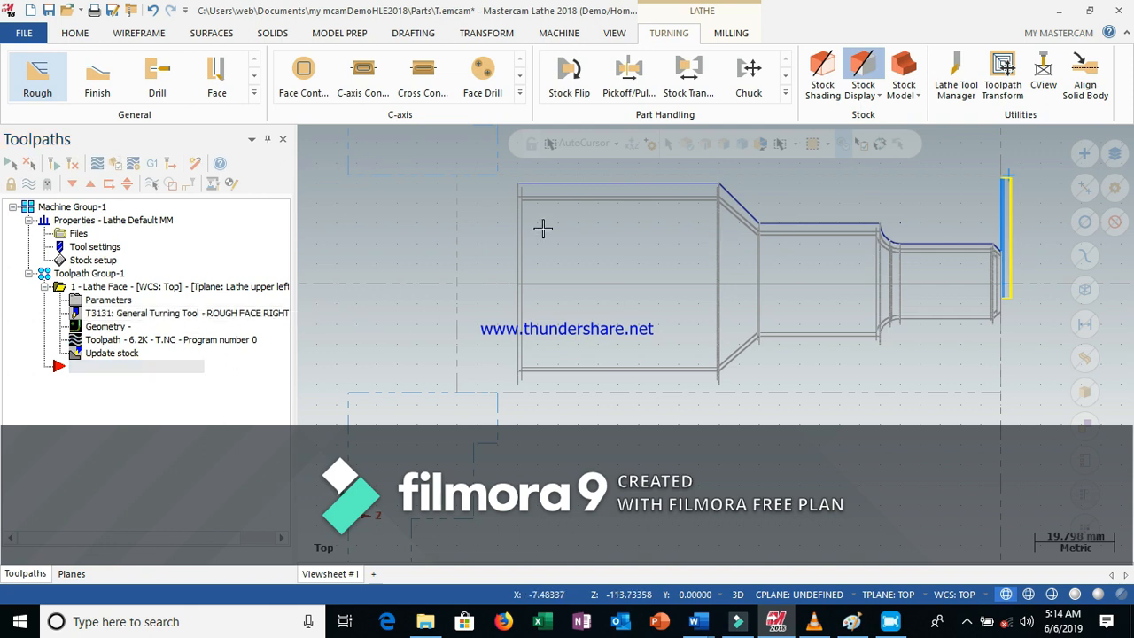
Restart the Rough toolpath and chain the part's outer profile starting at the front chamfer
{"action": "left_click", "coordinate": [36, 73]}
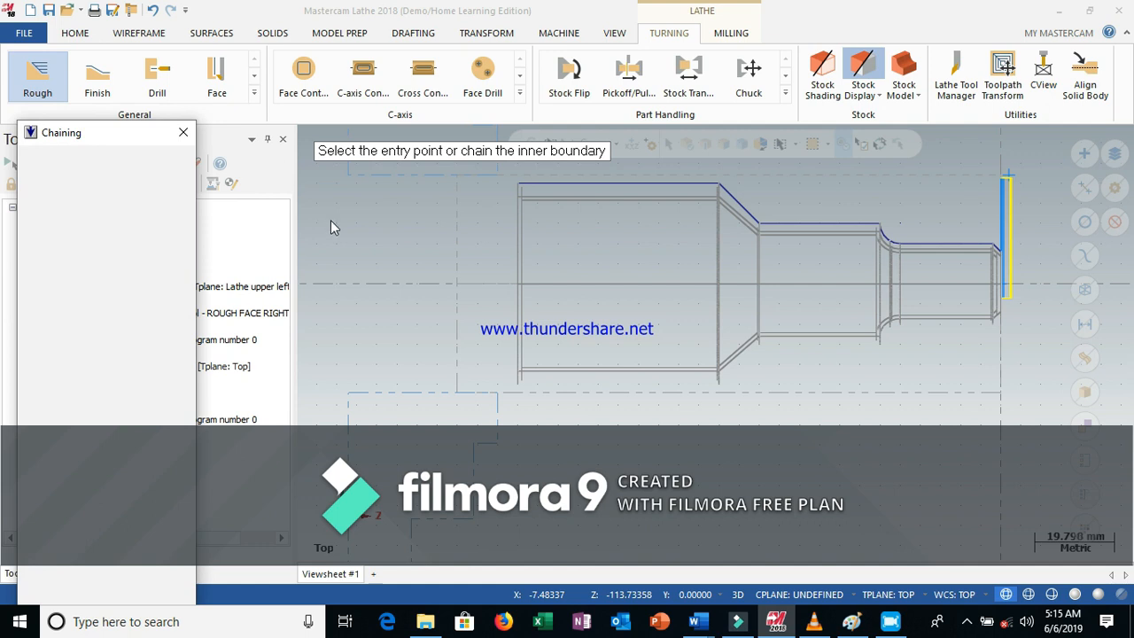
{"action": "left_click", "coordinate": [88, 248]}
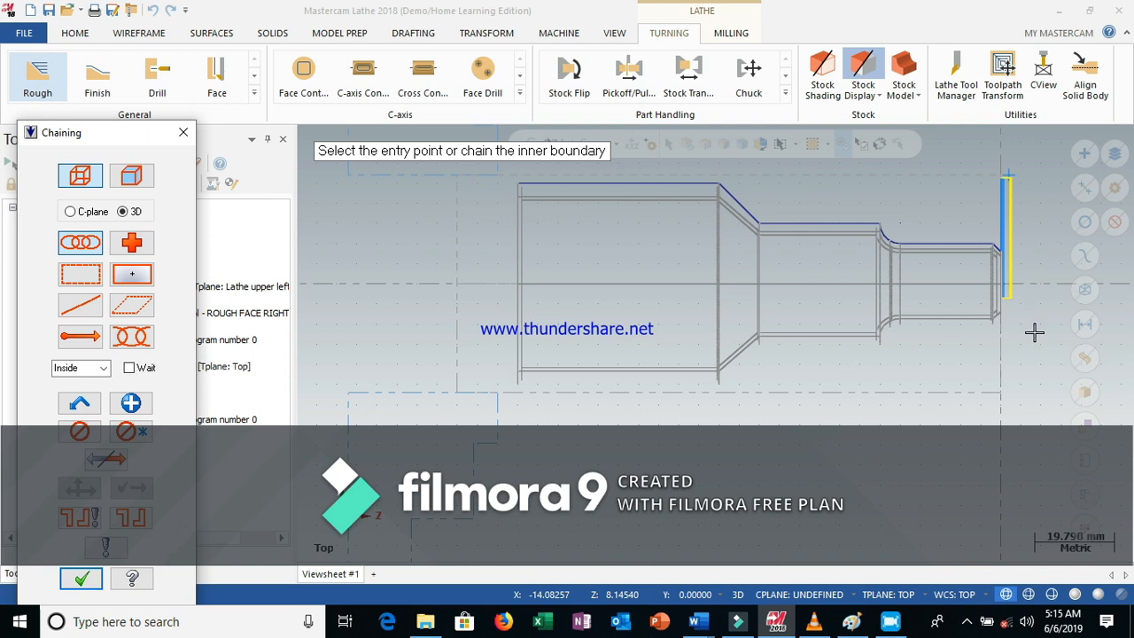
{"action": "scroll", "coordinate": [1035, 333], "scroll_direction": "up", "scroll_amount": 2}
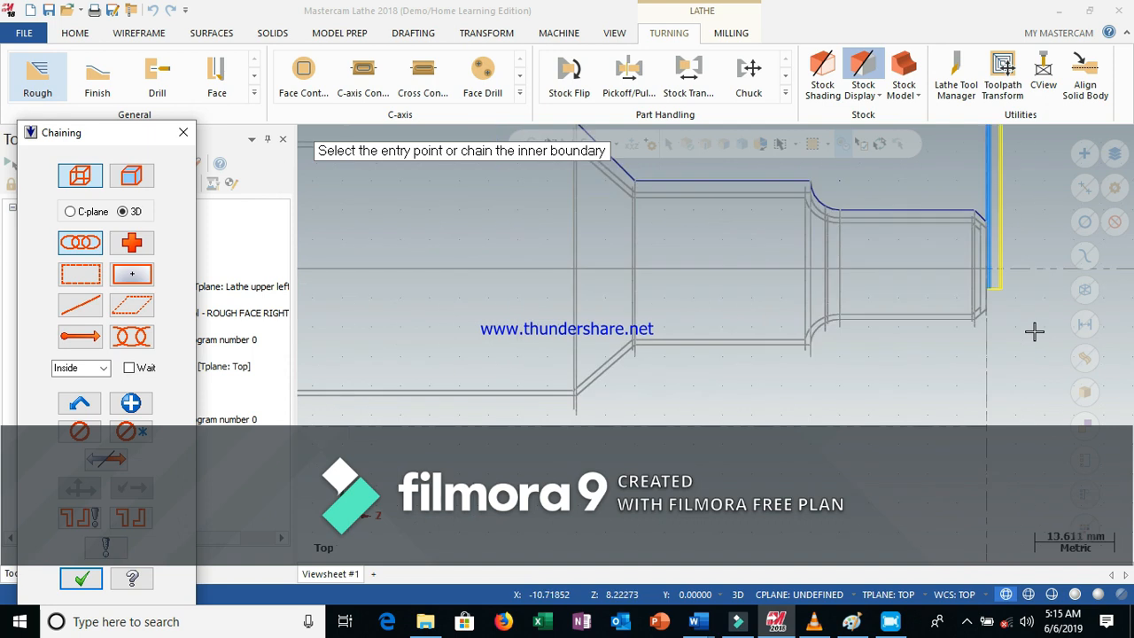
{"action": "scroll", "coordinate": [1035, 332], "scroll_direction": "up", "scroll_amount": 1}
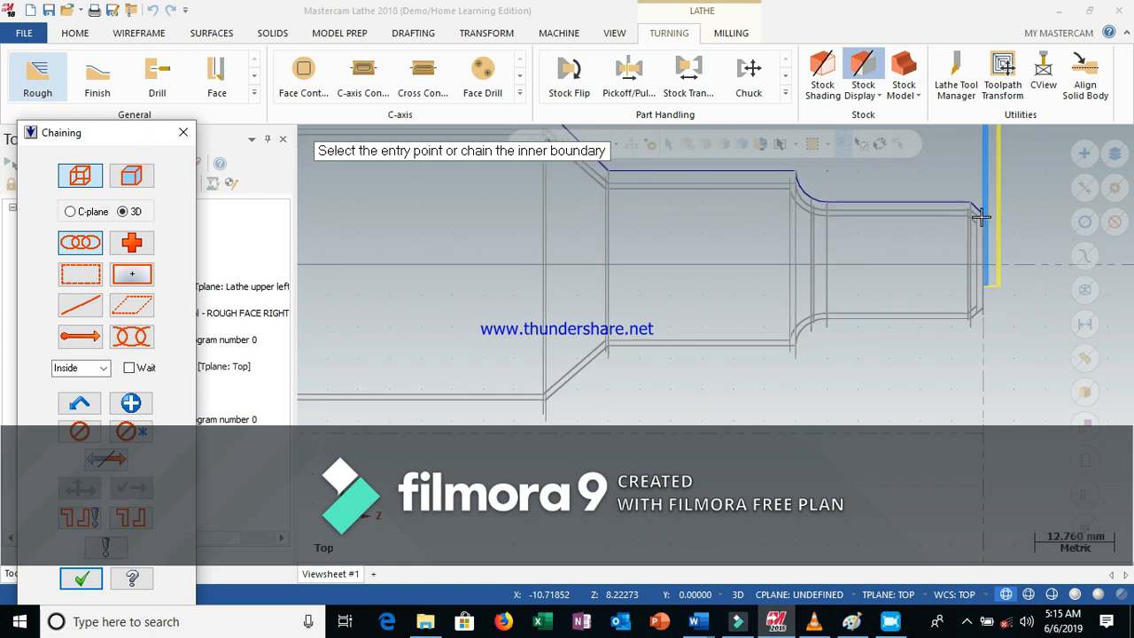
{"action": "scroll", "coordinate": [972, 205], "scroll_direction": "up", "scroll_amount": 1}
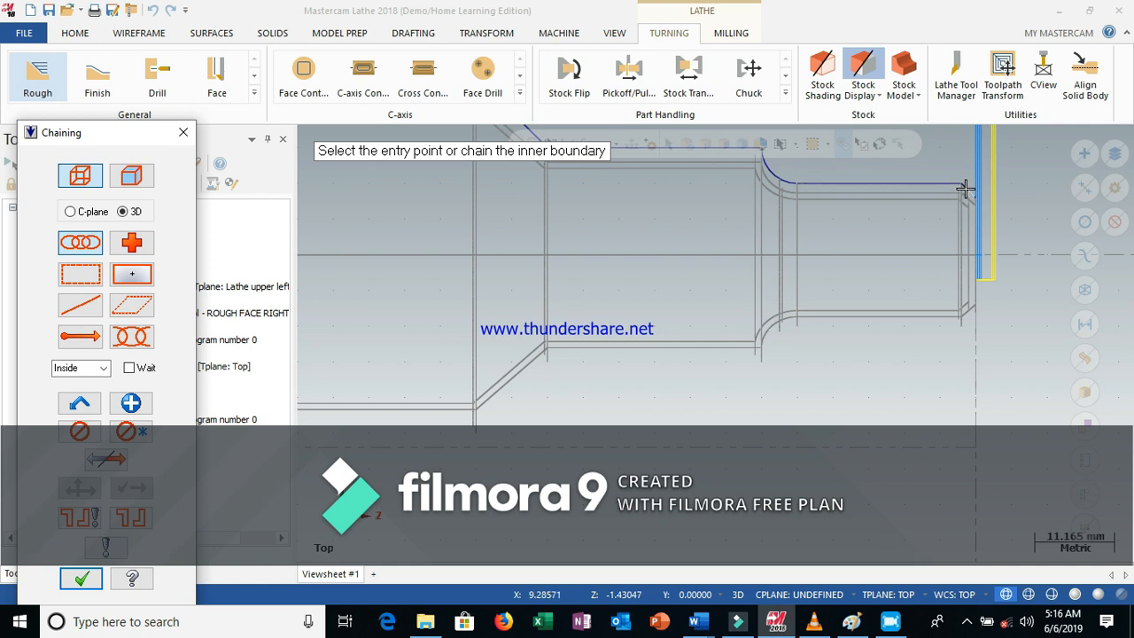
{"action": "left_click", "coordinate": [966, 189]}
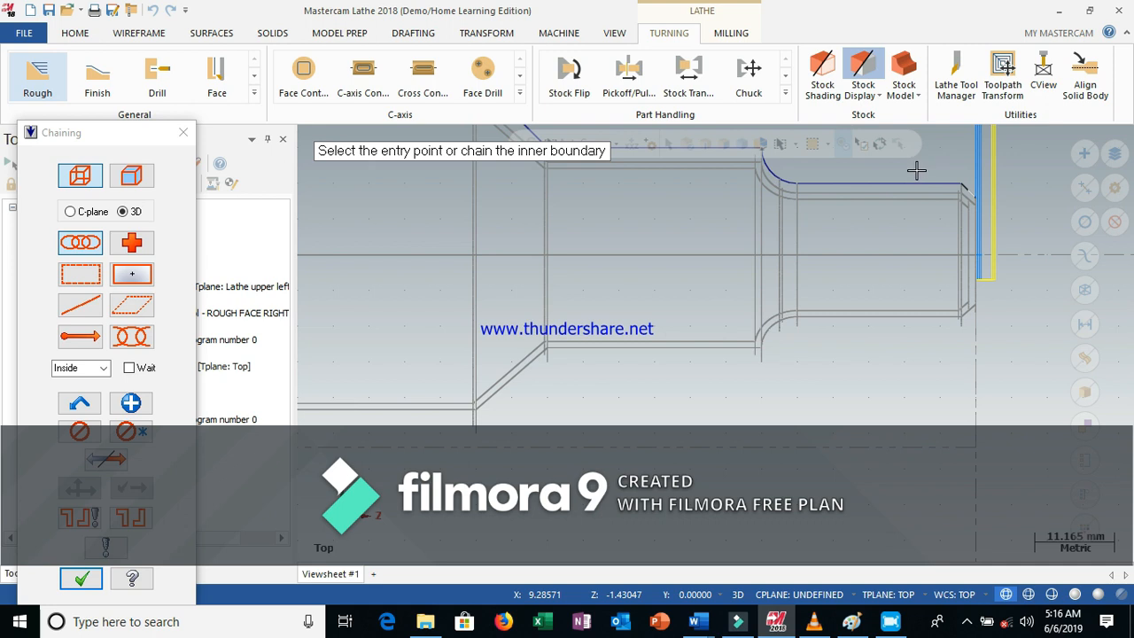
{"action": "left_click", "coordinate": [889, 352]}
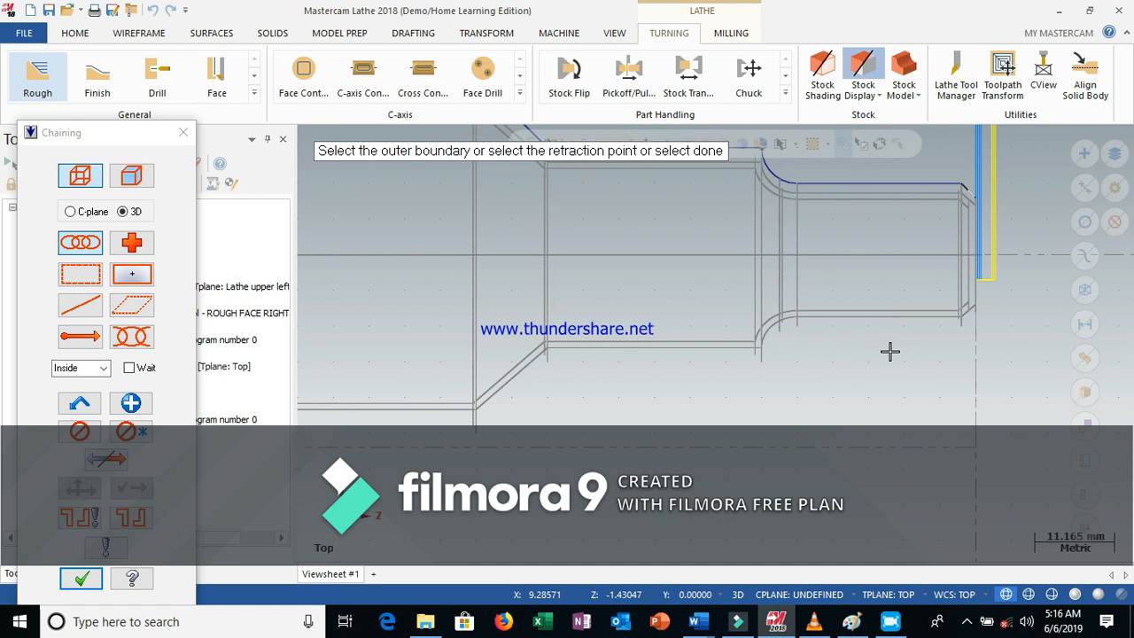
{"action": "left_click", "coordinate": [1007, 339]}
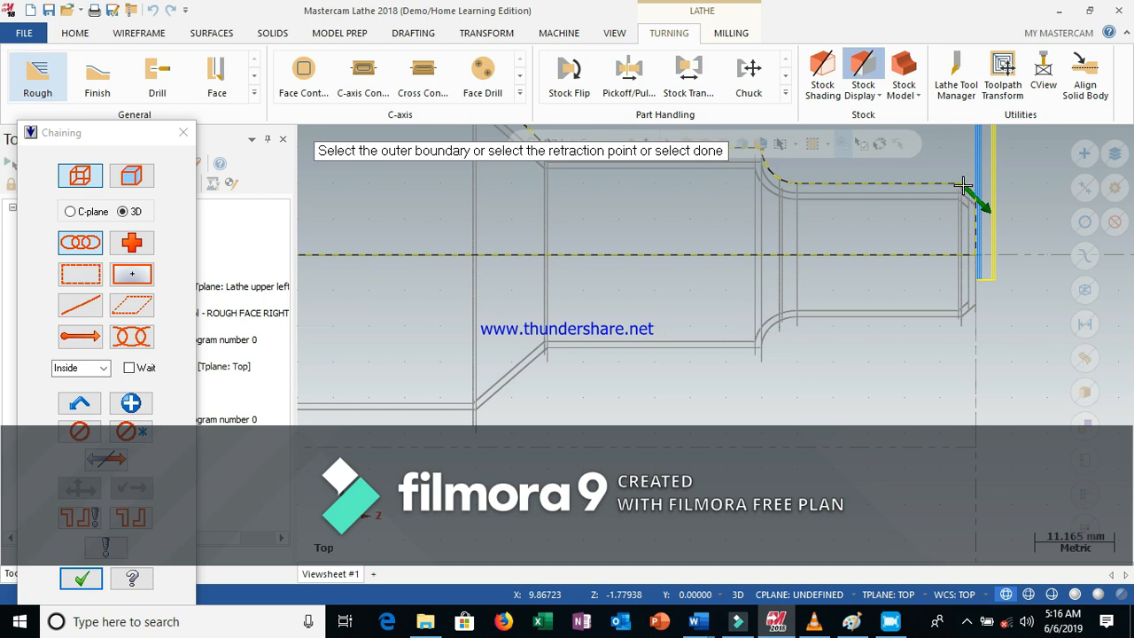
{"action": "left_click", "coordinate": [1029, 286]}
Add the outer boundary chain for the Rough toolpath and finish the chain selection
{"action": "left_click", "coordinate": [962, 184]}
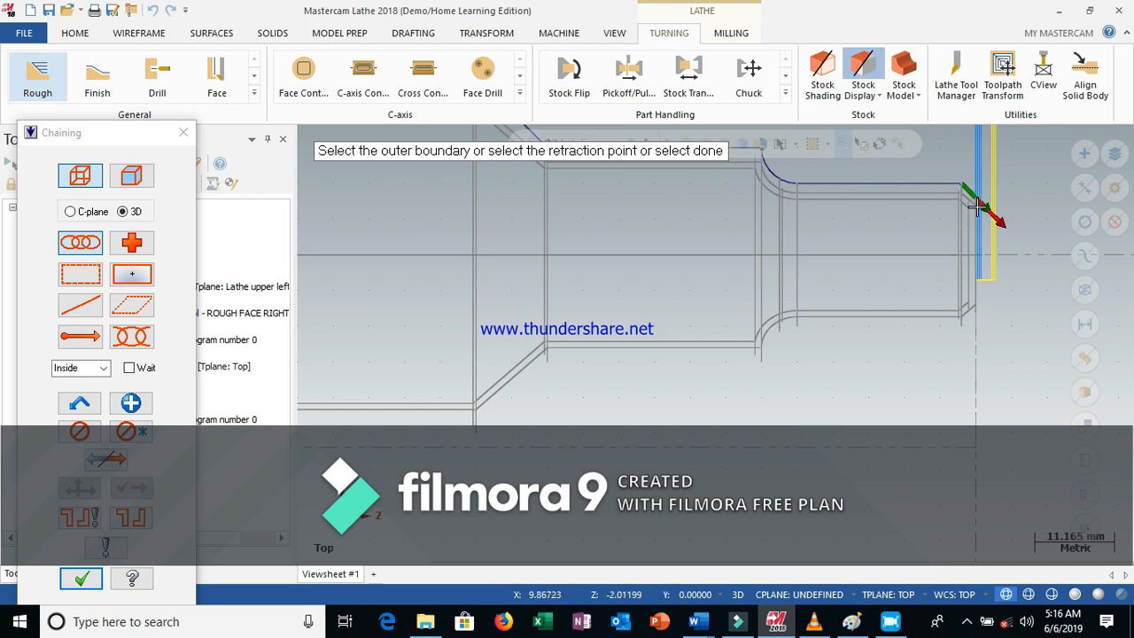
{"action": "left_click", "coordinate": [955, 161]}
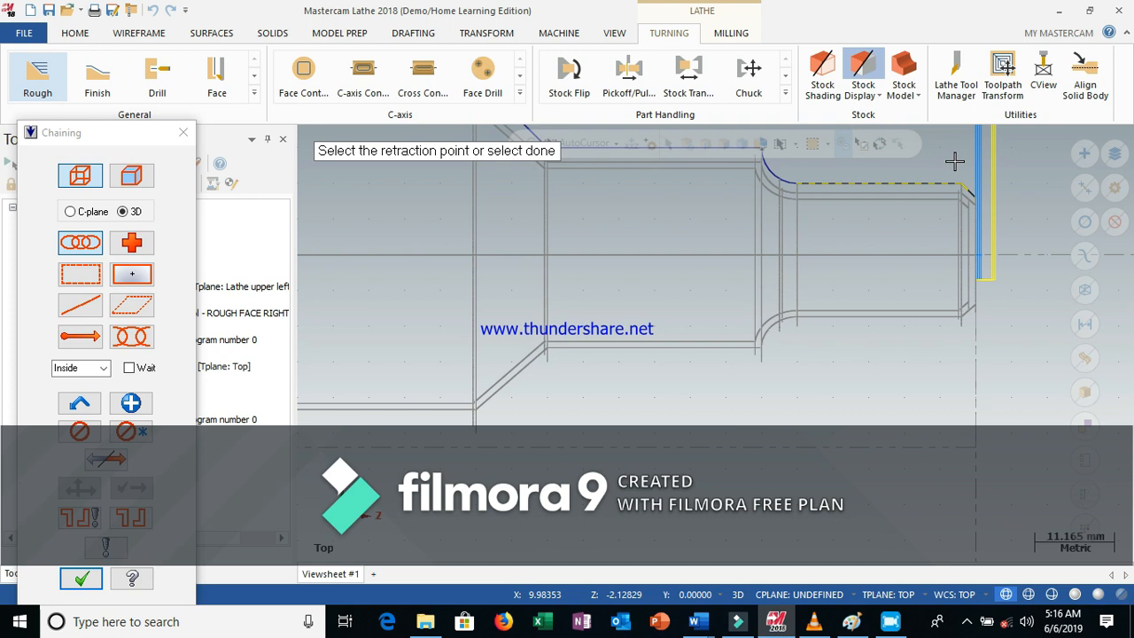
{"action": "left_click", "coordinate": [966, 198]}
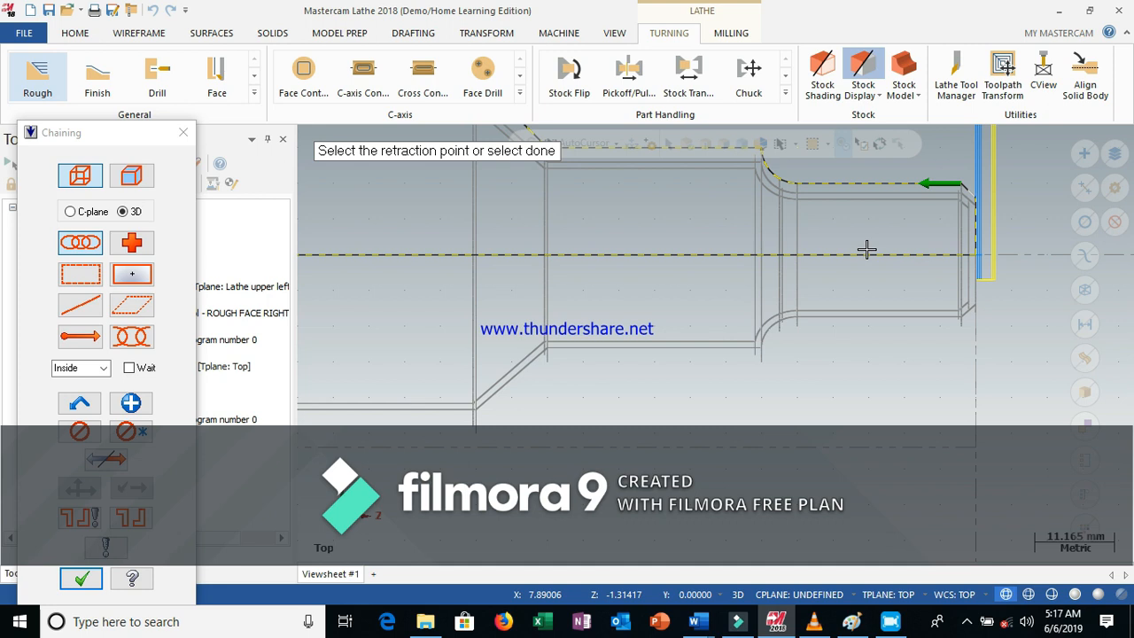
{"action": "scroll", "coordinate": [867, 249], "scroll_direction": "down", "scroll_amount": 1}
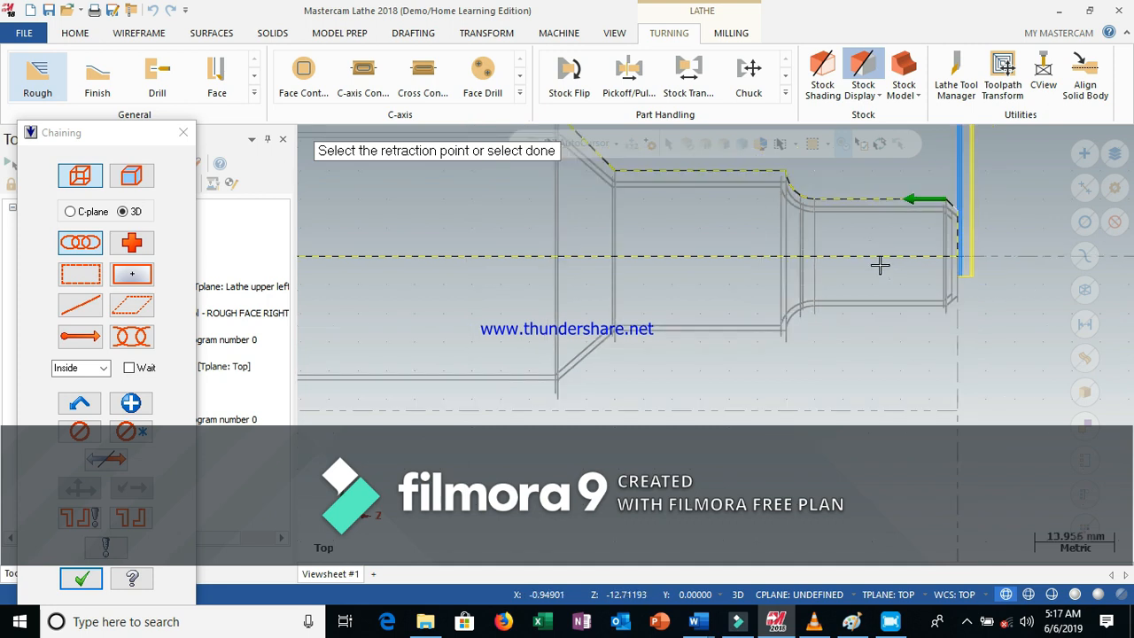
{"action": "scroll", "coordinate": [880, 265], "scroll_direction": "down", "scroll_amount": 1}
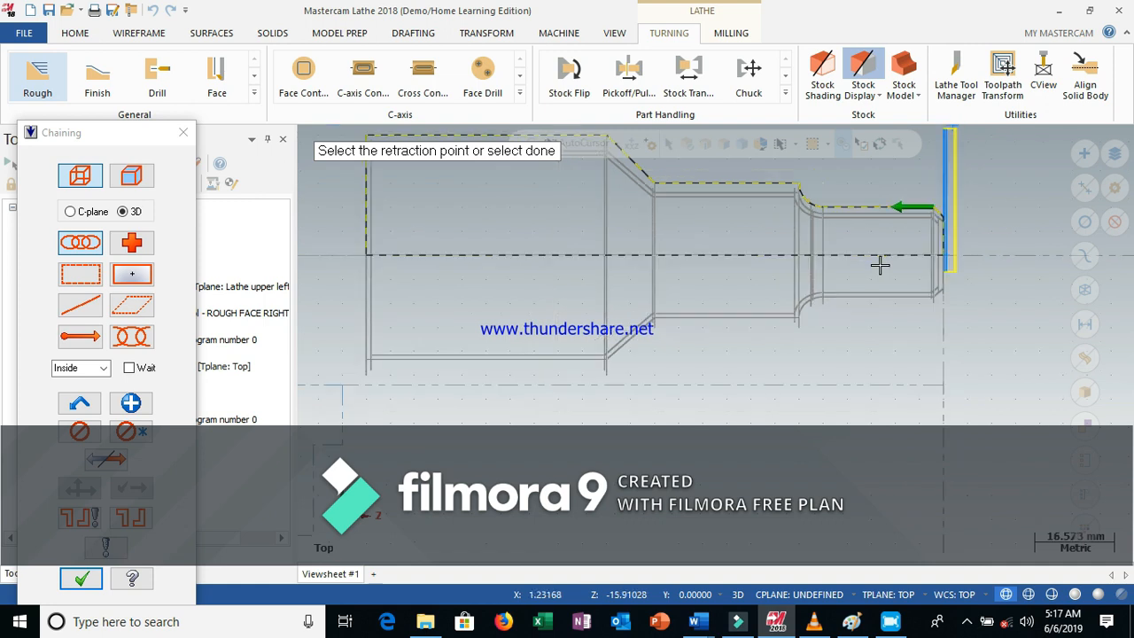
{"action": "scroll", "coordinate": [880, 265], "scroll_direction": "down", "scroll_amount": 1}
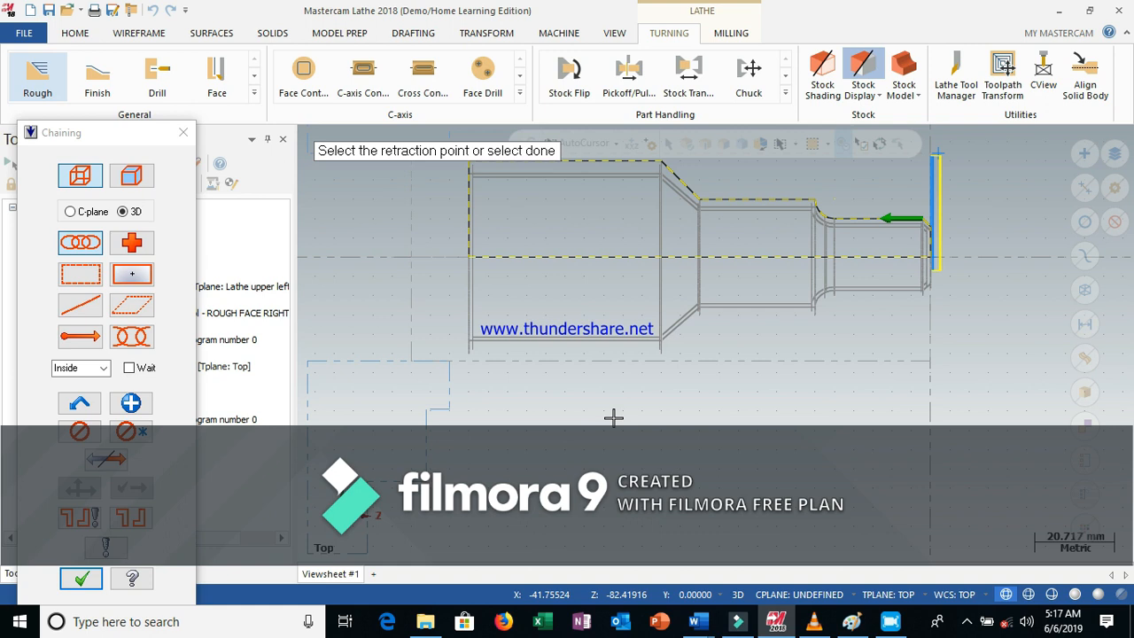
{"action": "scroll", "coordinate": [628, 401], "scroll_direction": "down", "scroll_amount": 1}
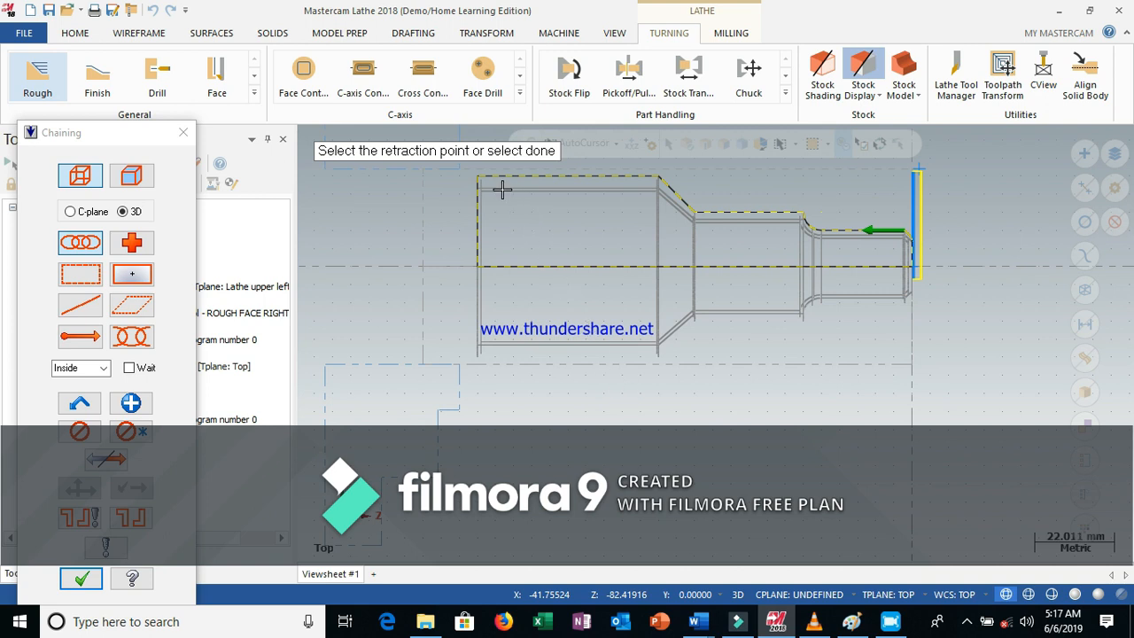
{"action": "scroll", "coordinate": [498, 175], "scroll_direction": "down", "scroll_amount": 1}
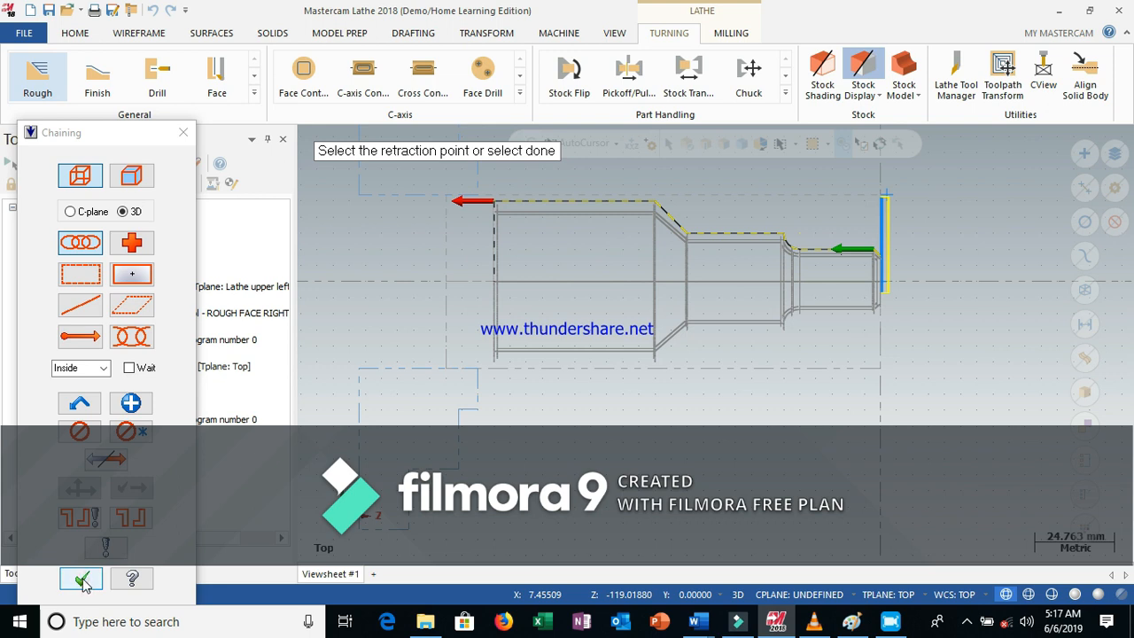
{"action": "left_click", "coordinate": [83, 584]}
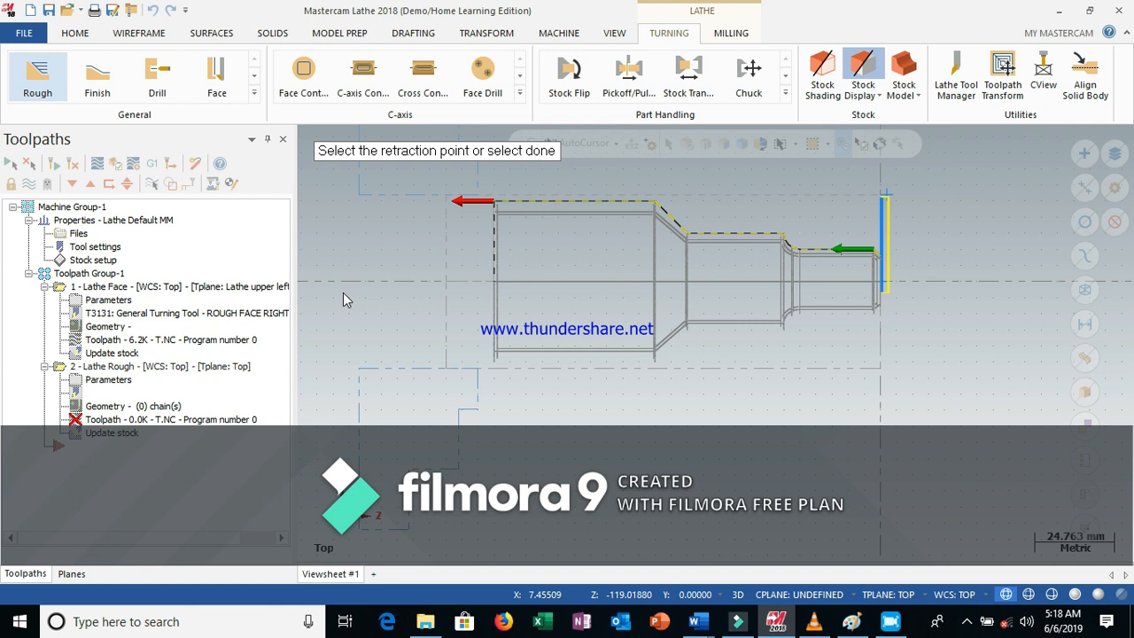
{"action": "key", "text": "Return"}
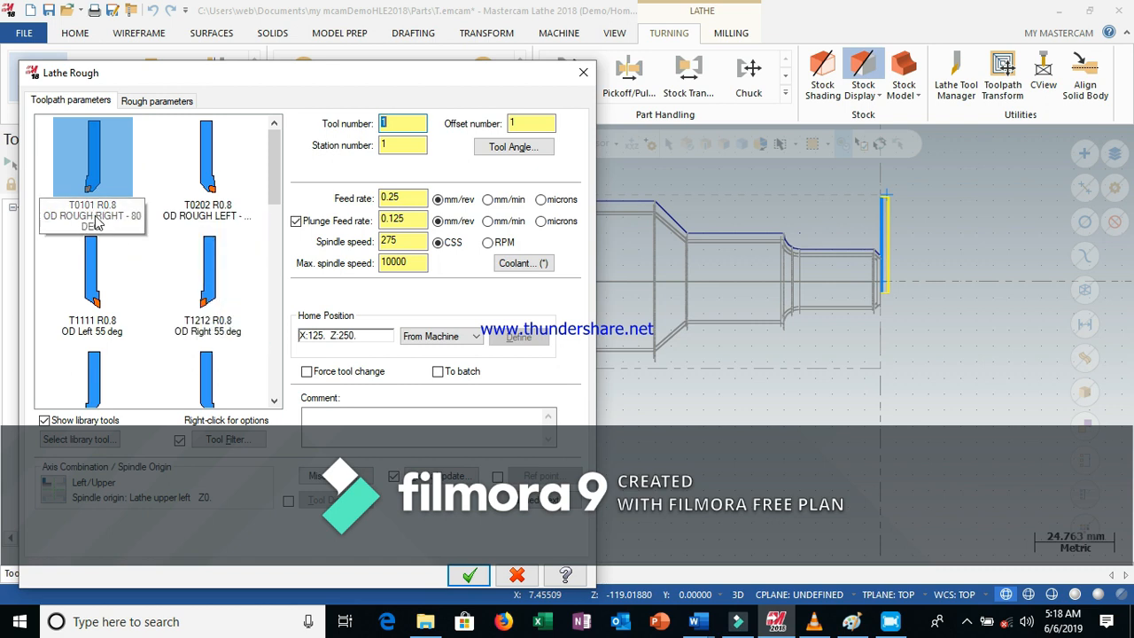
Choose the T3131 ROUGH FACE RIGHT - 80 DEG tool for the Rough toolpath and accept its parameters
{"action": "left_click", "coordinate": [163, 101]}
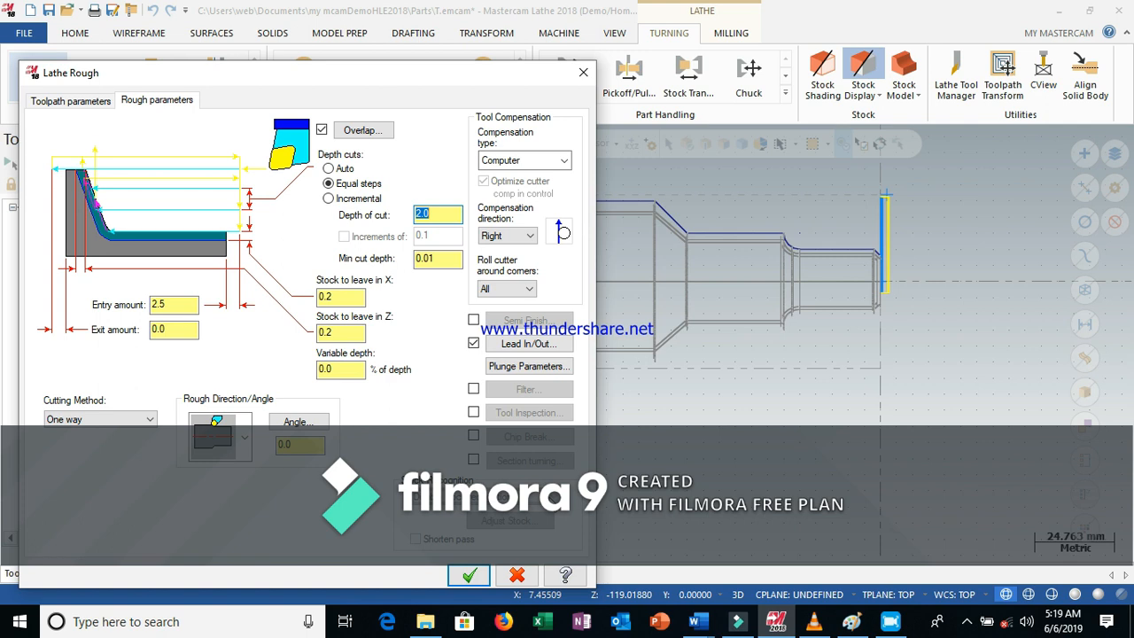
{"action": "left_click", "coordinate": [170, 100]}
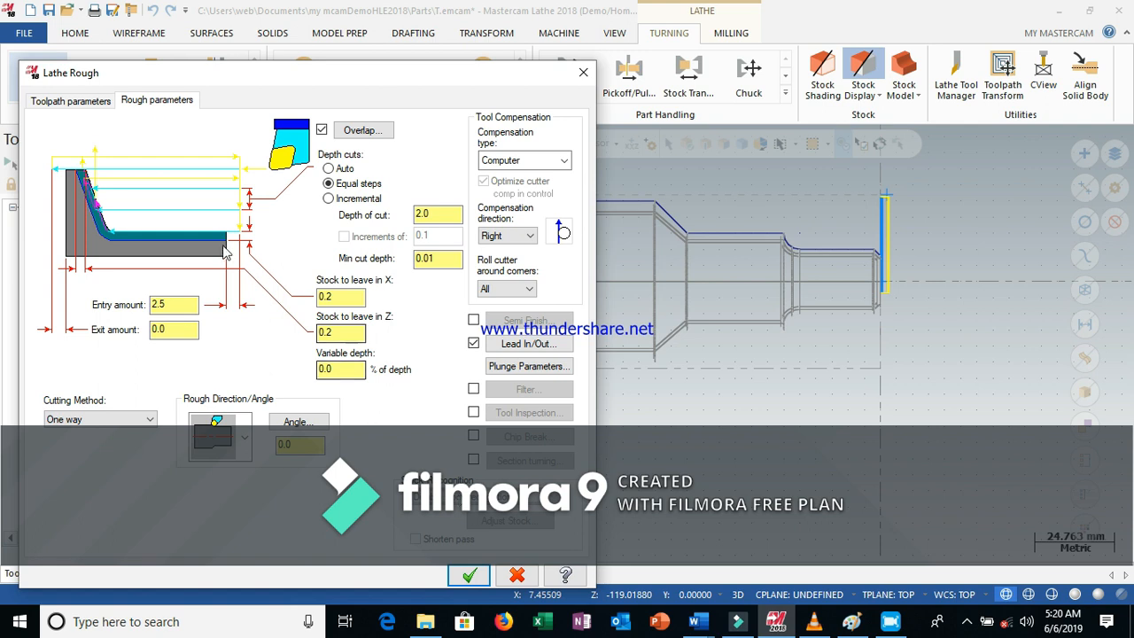
{"action": "left_click", "coordinate": [88, 101]}
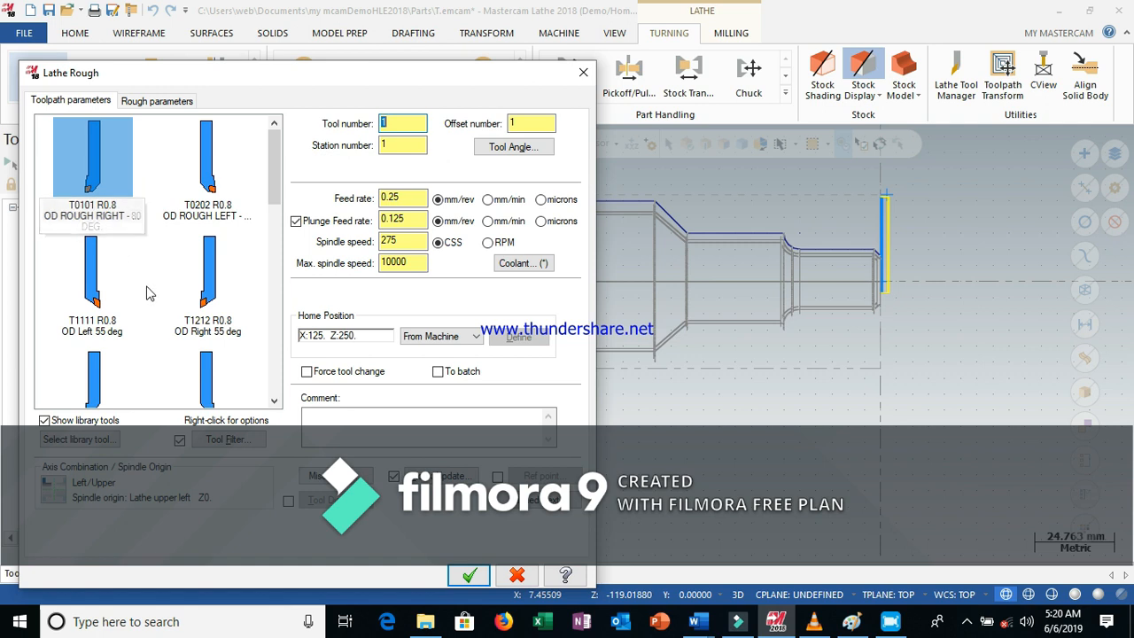
{"action": "left_click", "coordinate": [273, 401]}
{"action": "left_click", "coordinate": [274, 401]}
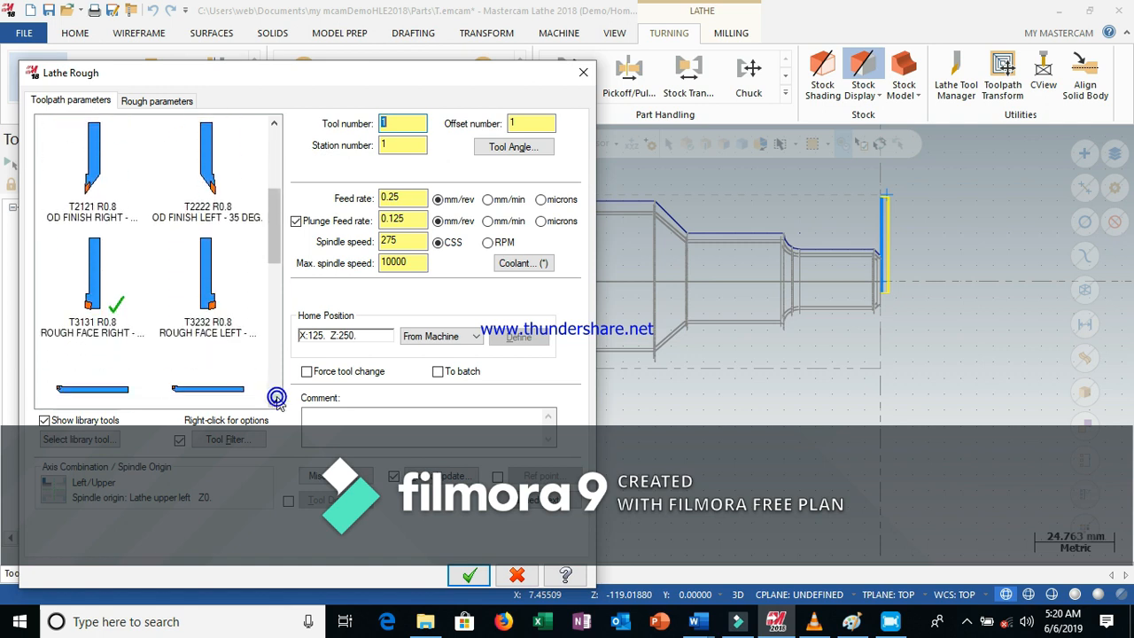
{"action": "left_click", "coordinate": [95, 281]}
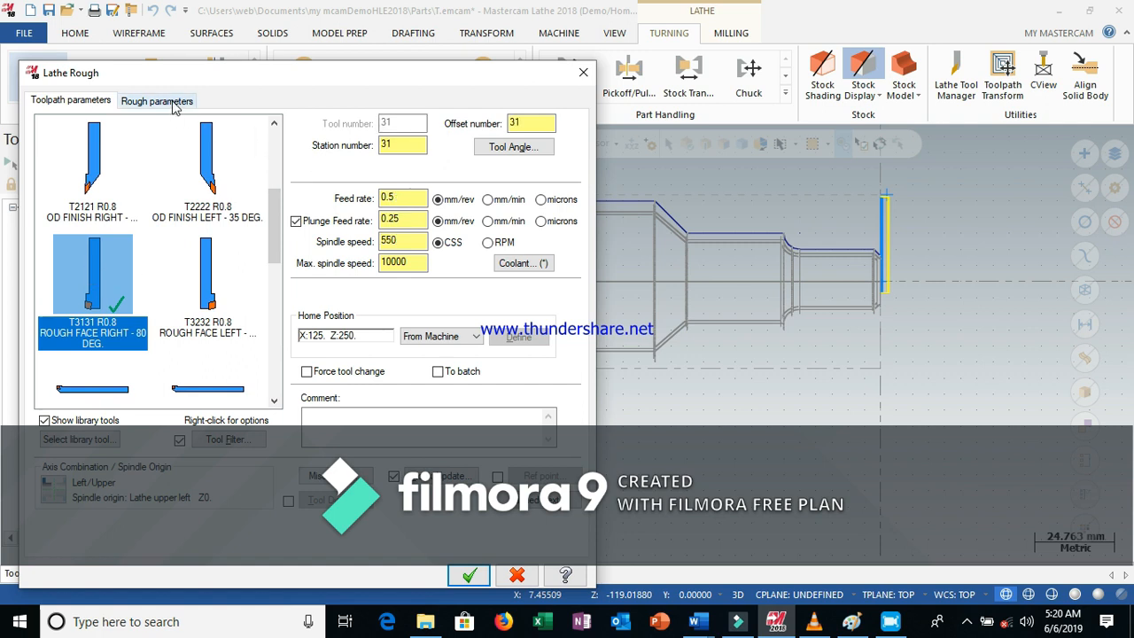
{"action": "left_click", "coordinate": [163, 101]}
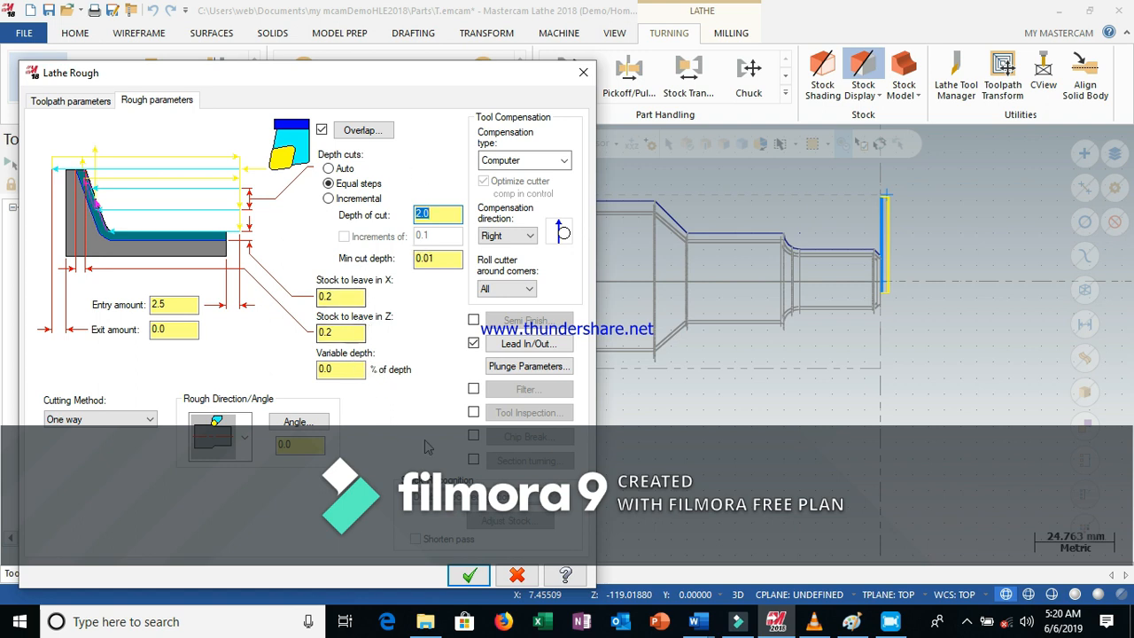
{"action": "left_click", "coordinate": [469, 575]}
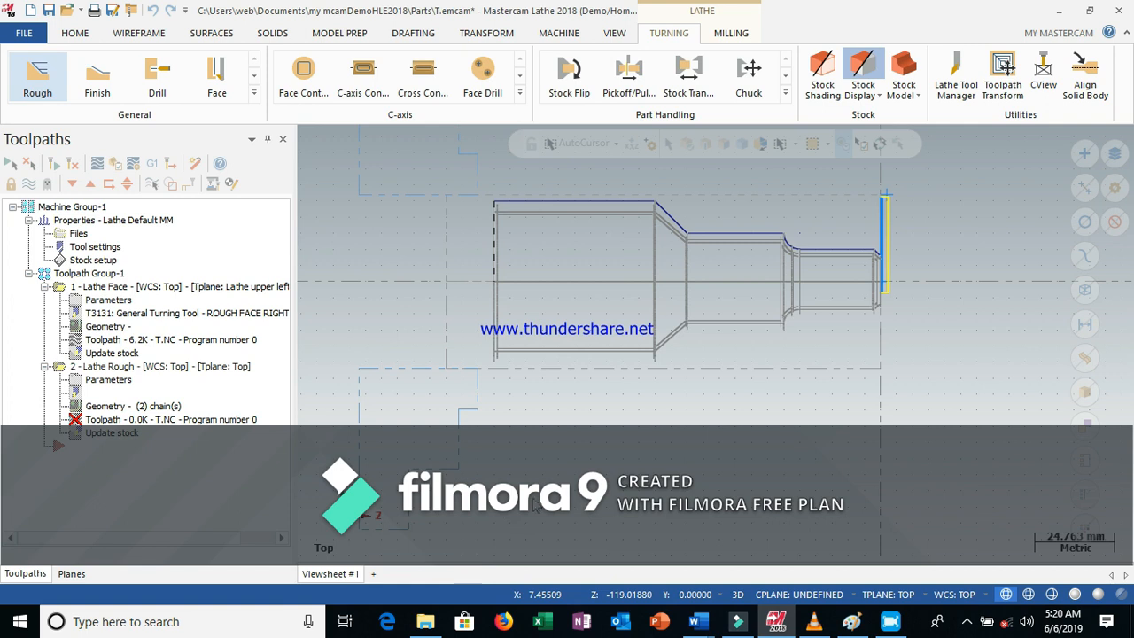
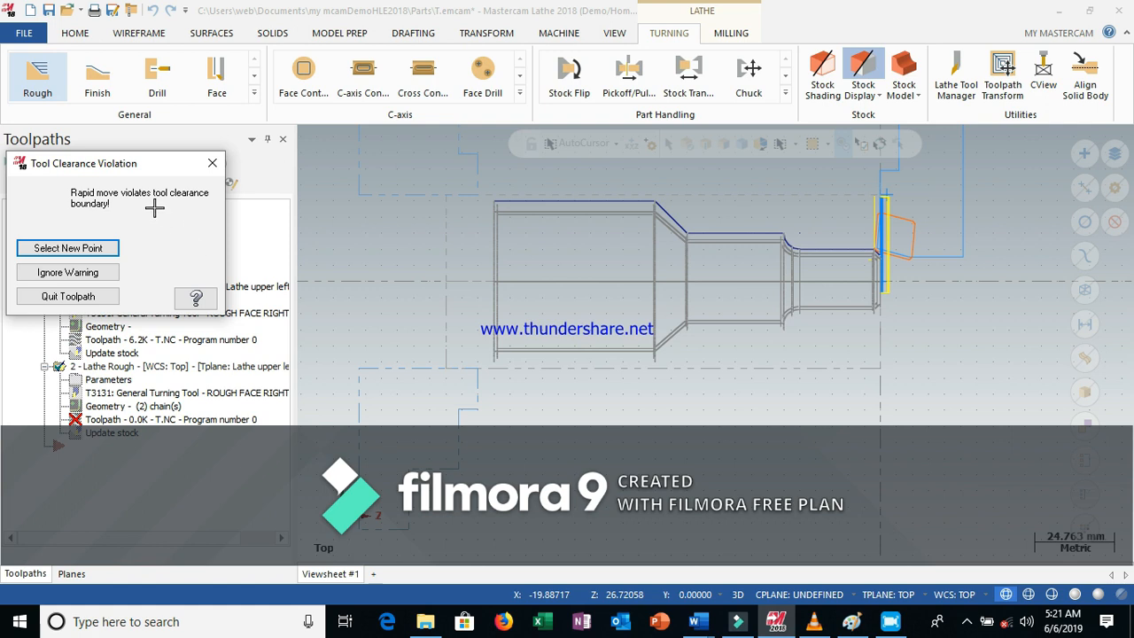
Try to pick a new rapid position for the Rough toolpath just beside the part's front face
{"action": "left_click", "coordinate": [107, 251]}
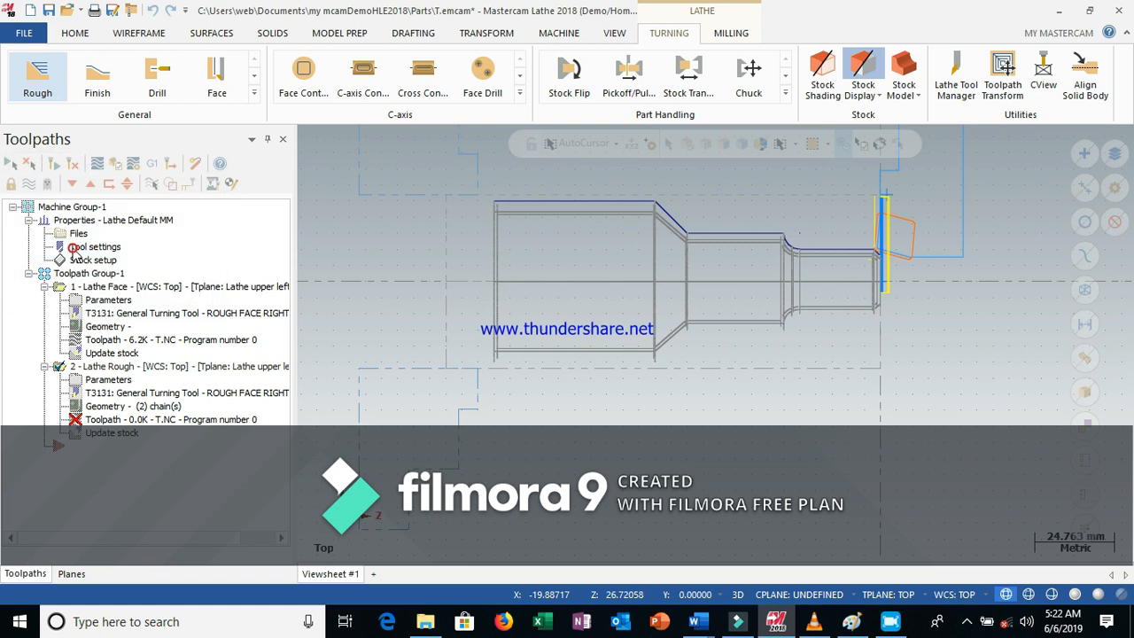
{"action": "left_click", "coordinate": [859, 251]}
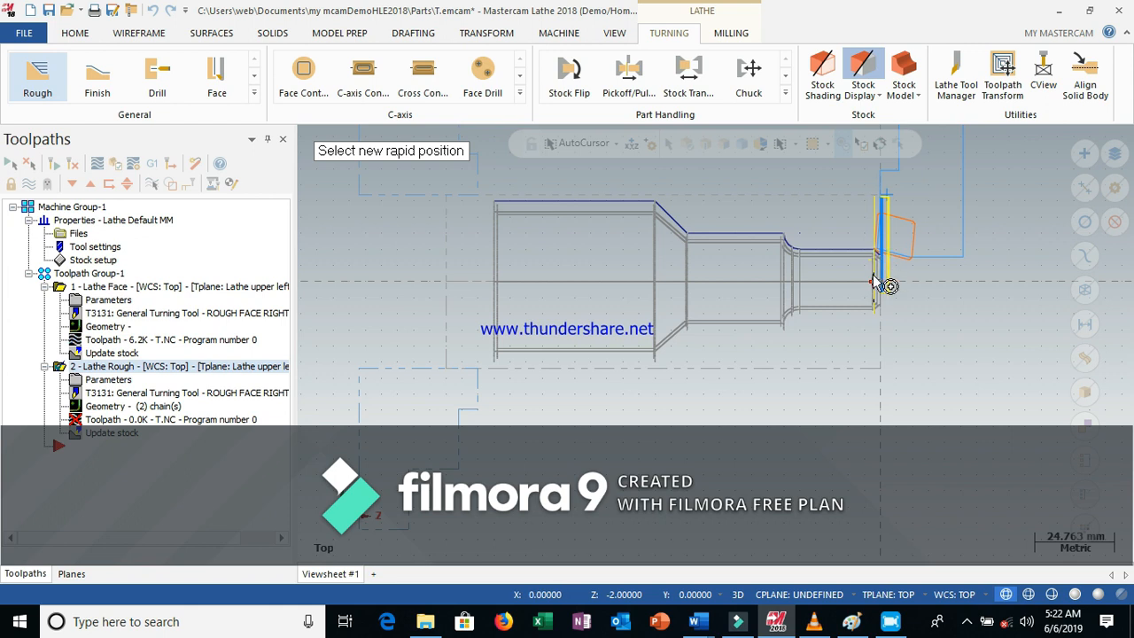
{"action": "left_click", "coordinate": [882, 287]}
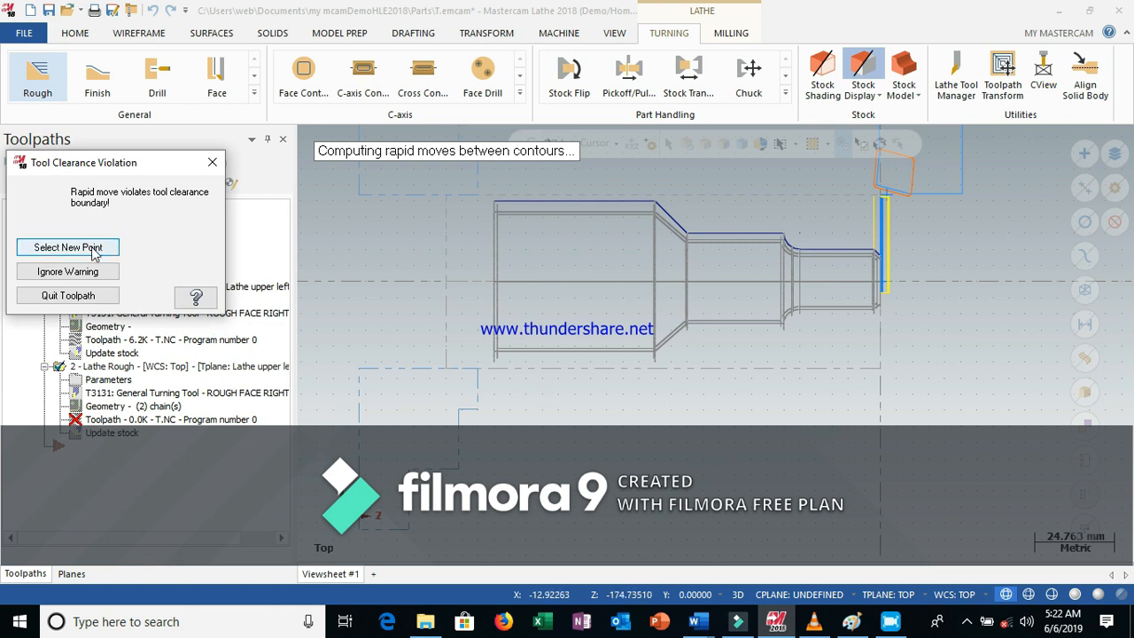
{"action": "left_click", "coordinate": [93, 248]}
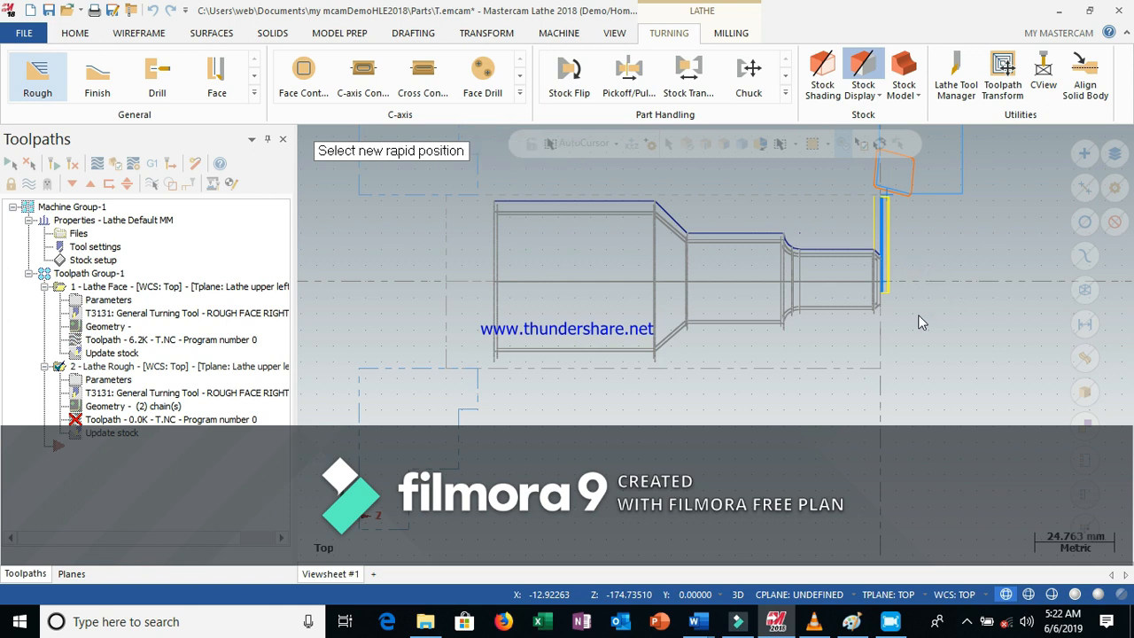
{"action": "scroll", "coordinate": [928, 317], "scroll_direction": "up", "scroll_amount": 3}
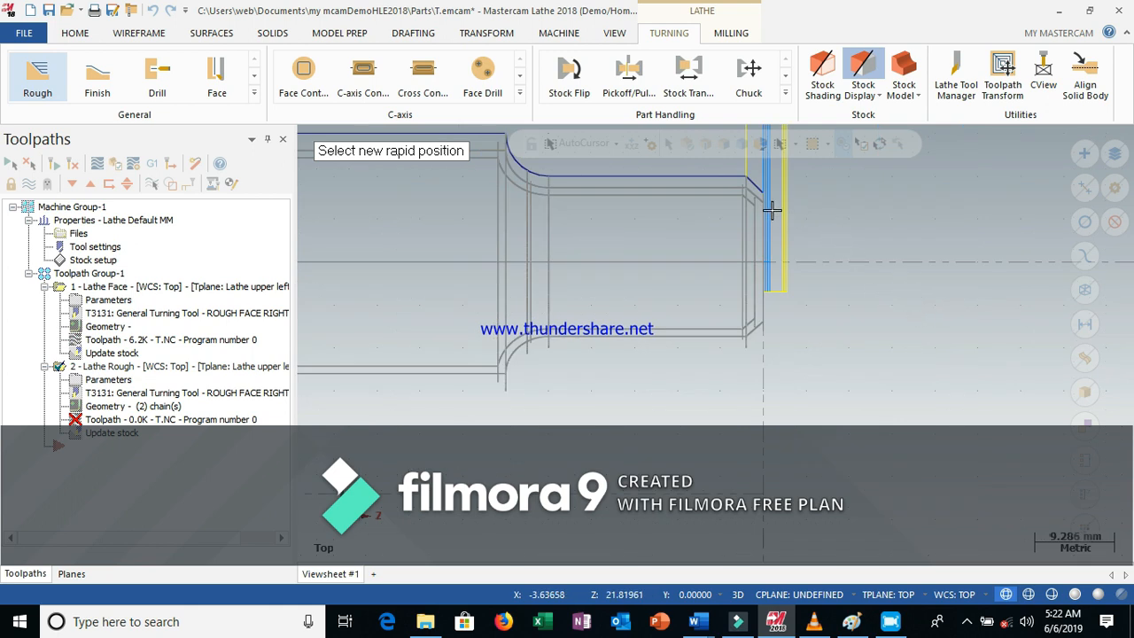
{"action": "scroll", "coordinate": [757, 188], "scroll_direction": "up", "scroll_amount": 6}
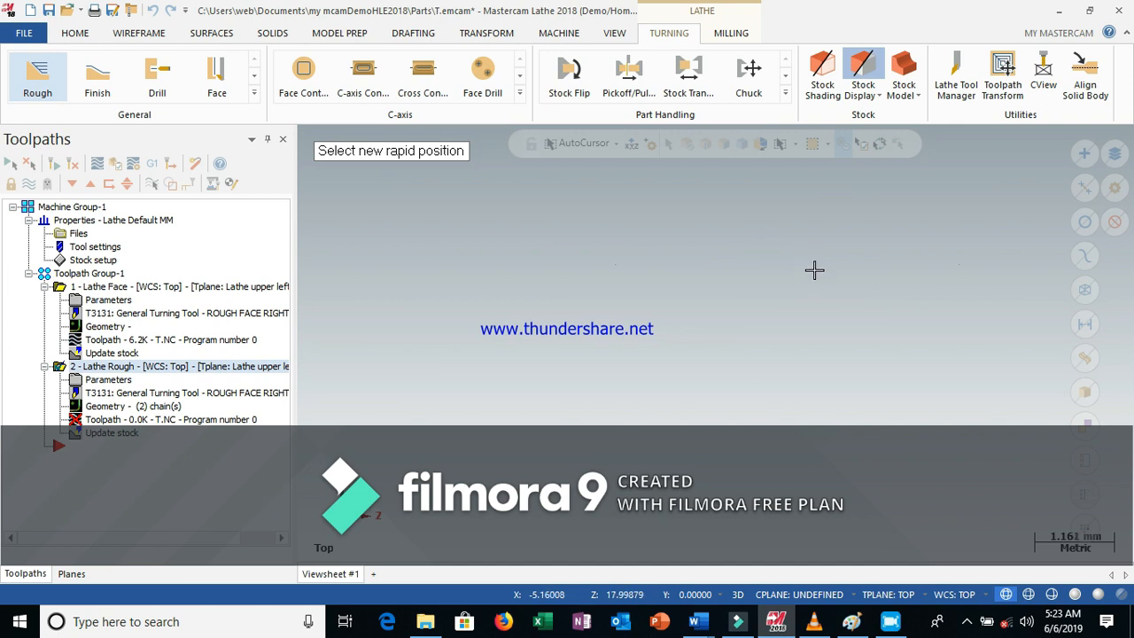
{"action": "scroll", "coordinate": [814, 276], "scroll_direction": "down", "scroll_amount": 1}
{"action": "scroll", "coordinate": [814, 276], "scroll_direction": "down", "scroll_amount": 2}
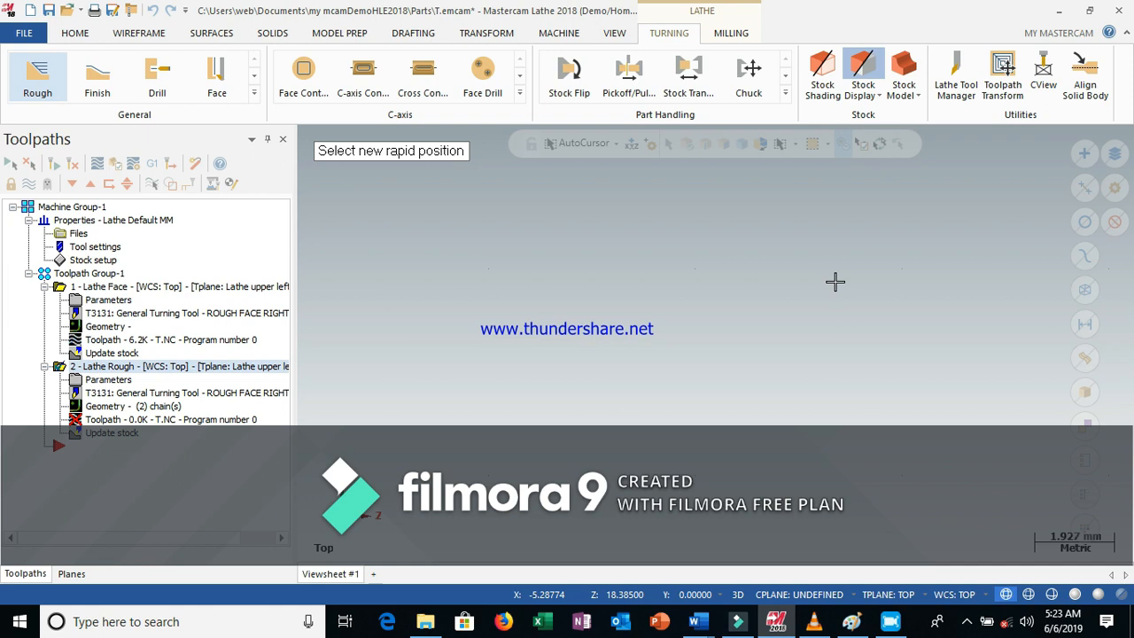
{"action": "scroll", "coordinate": [834, 281], "scroll_direction": "down", "scroll_amount": 1}
{"action": "scroll", "coordinate": [864, 220], "scroll_direction": "down", "scroll_amount": 1}
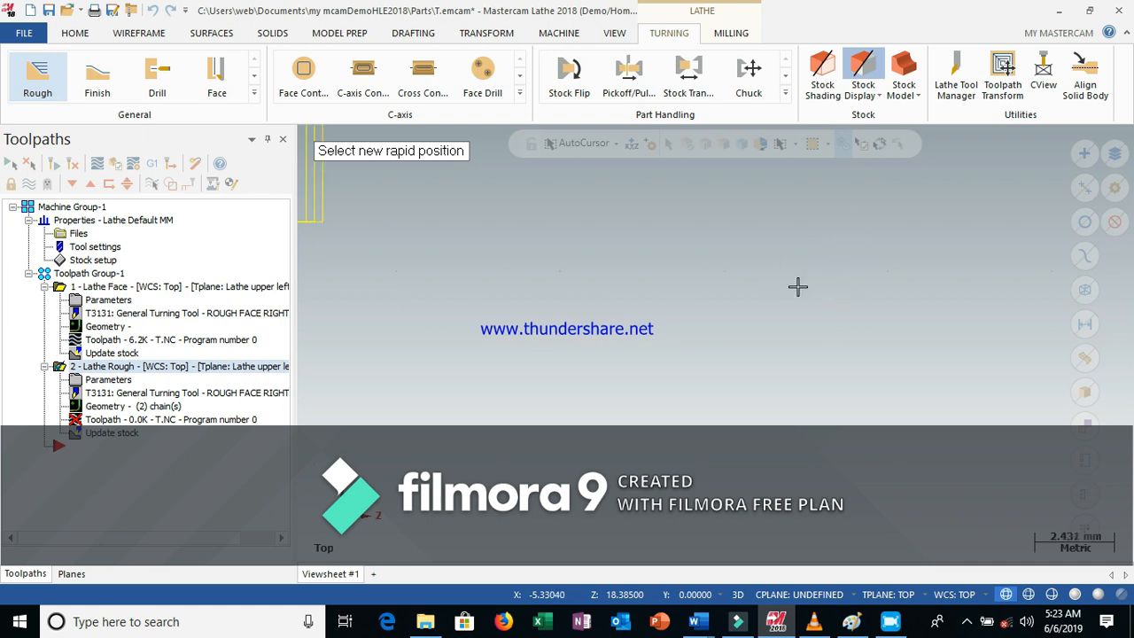
{"action": "scroll", "coordinate": [814, 281], "scroll_direction": "down", "scroll_amount": 1}
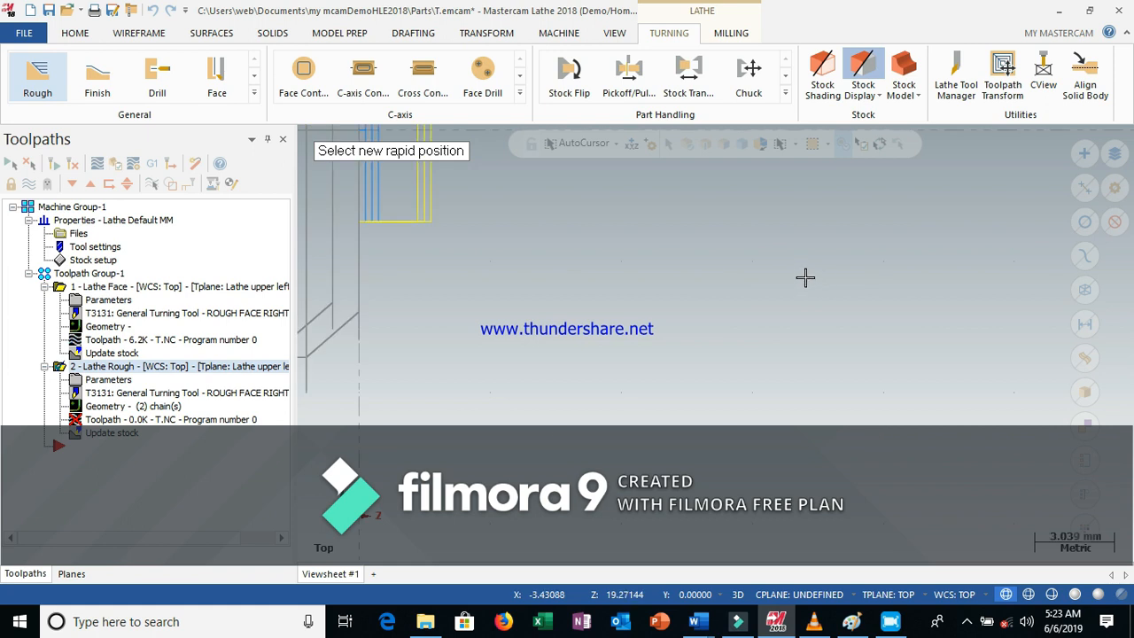
{"action": "scroll", "coordinate": [805, 277], "scroll_direction": "down", "scroll_amount": 1}
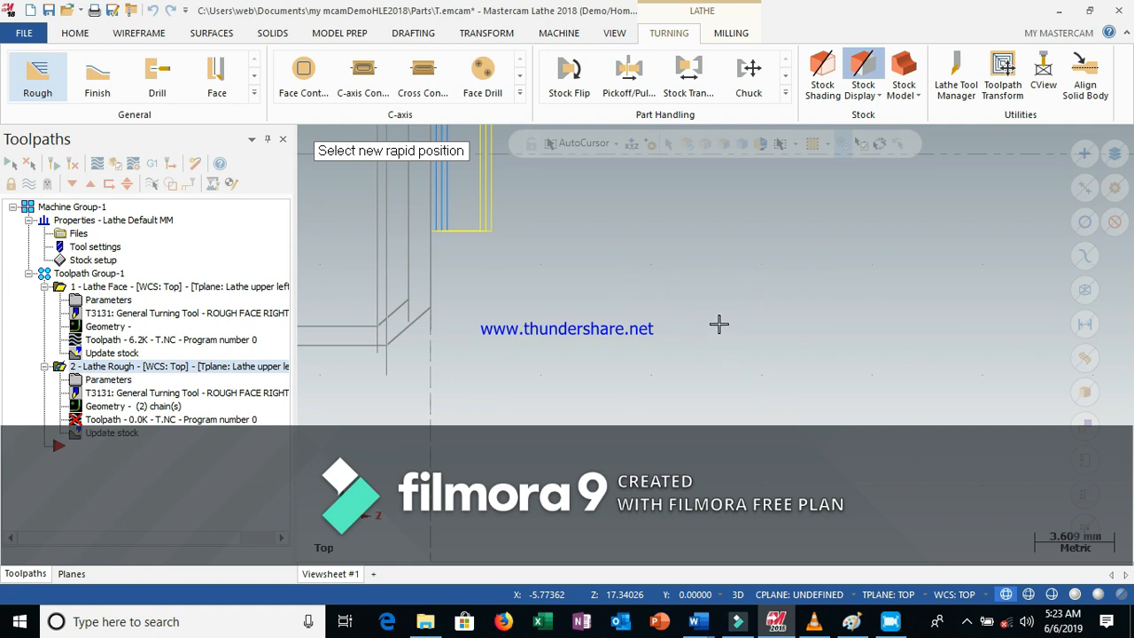
{"action": "scroll", "coordinate": [719, 317], "scroll_direction": "down", "scroll_amount": 2}
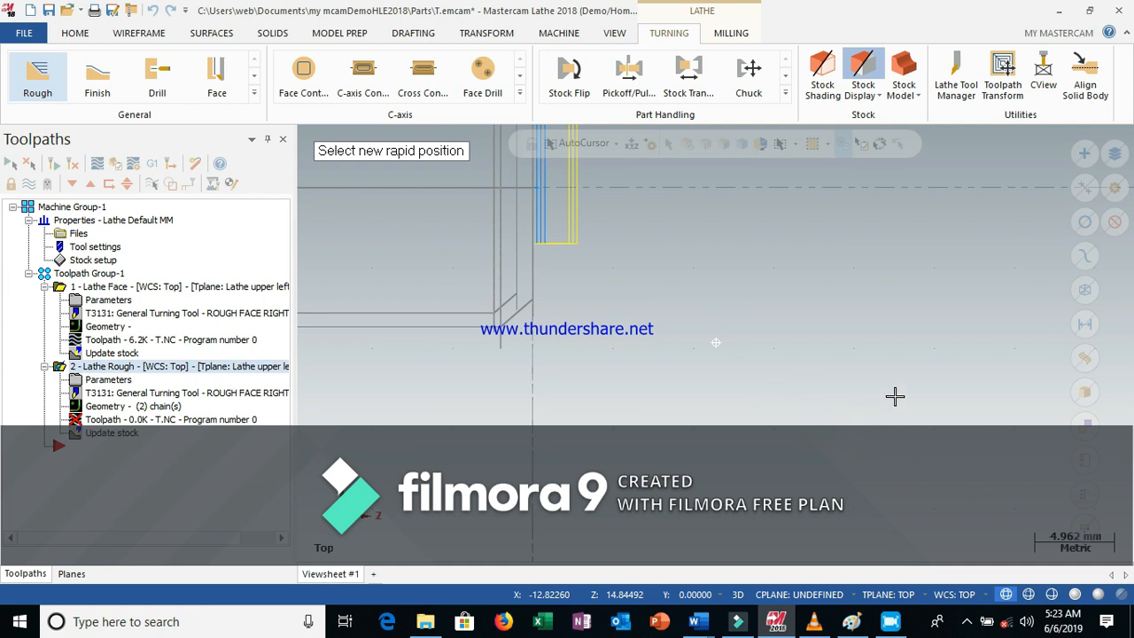
Pick a new rapid position just right of the part's front end and accept the tool collision warning to generate the Rough toolpath
{"action": "right_click", "coordinate": [838, 326]}
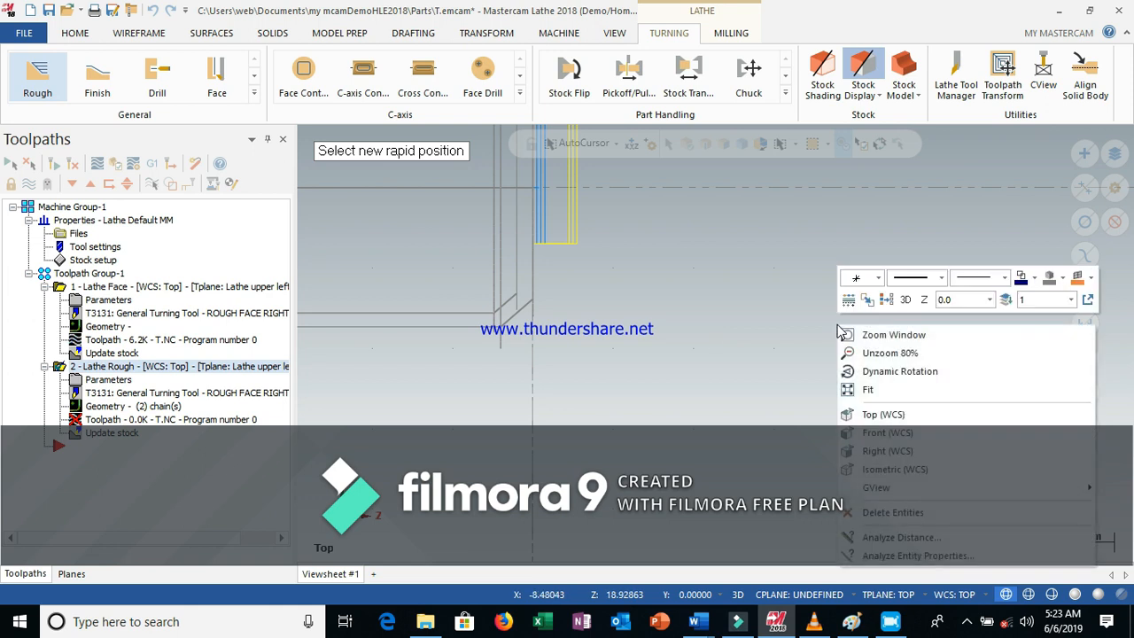
{"action": "left_click", "coordinate": [872, 387]}
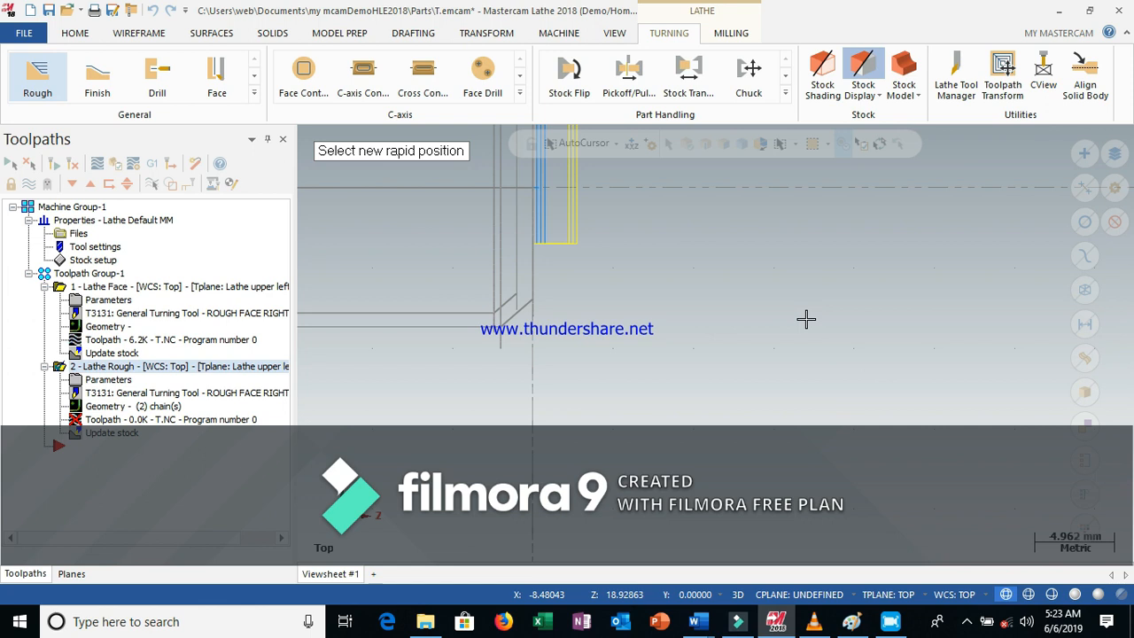
{"action": "scroll", "coordinate": [697, 281], "scroll_direction": "down", "scroll_amount": 1}
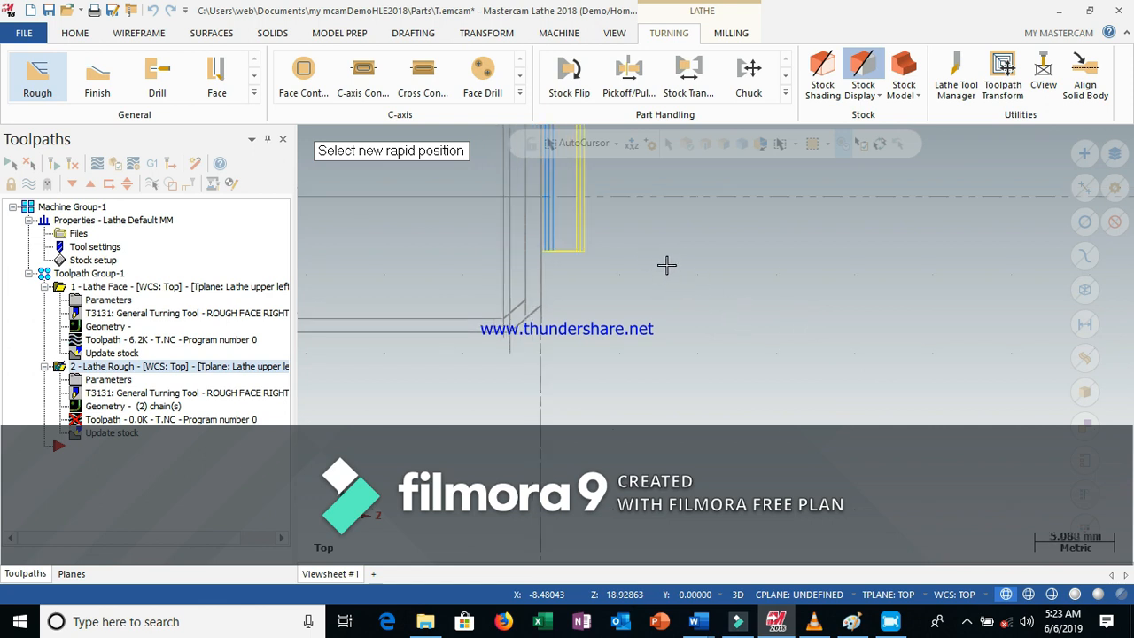
{"action": "key", "text": "alt+F1"}
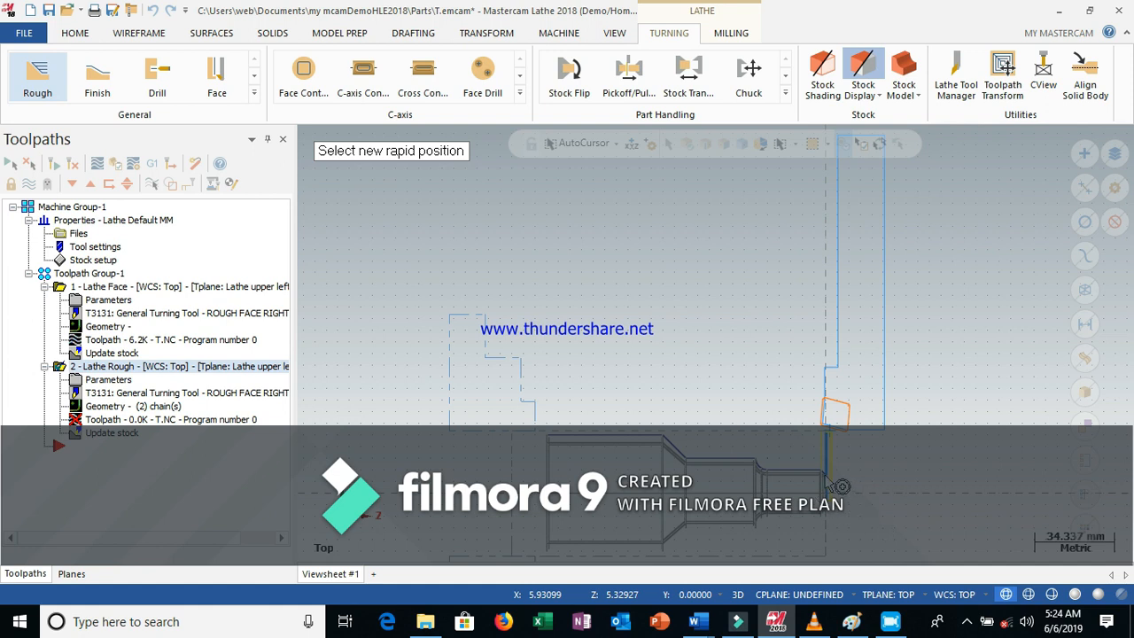
{"action": "scroll", "coordinate": [840, 486], "scroll_direction": "up", "scroll_amount": 2}
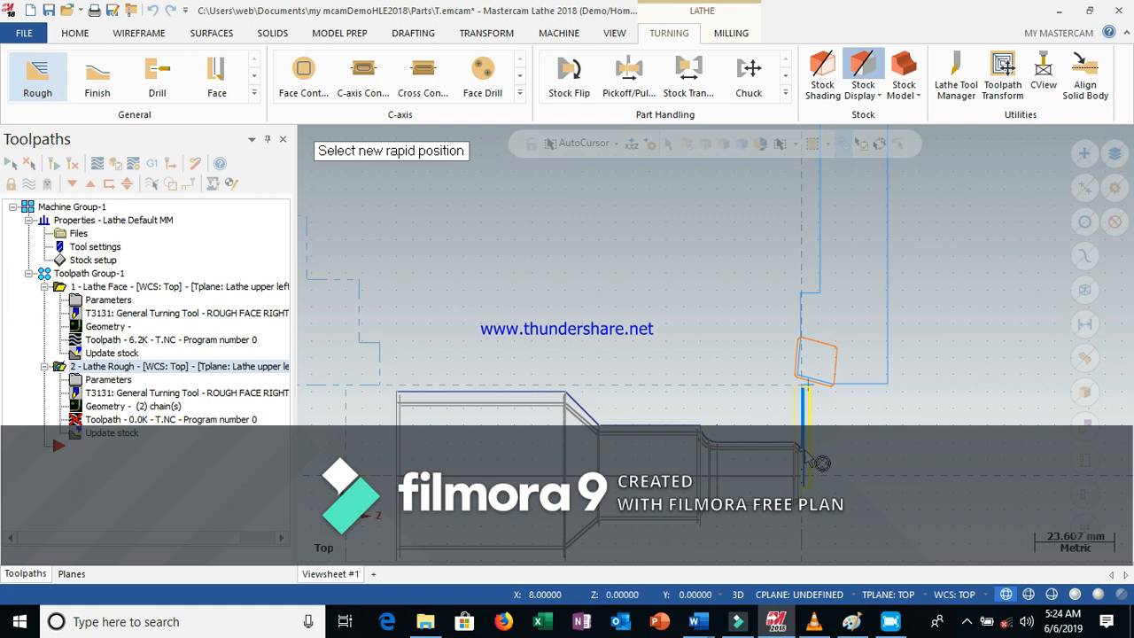
{"action": "left_click", "coordinate": [809, 455]}
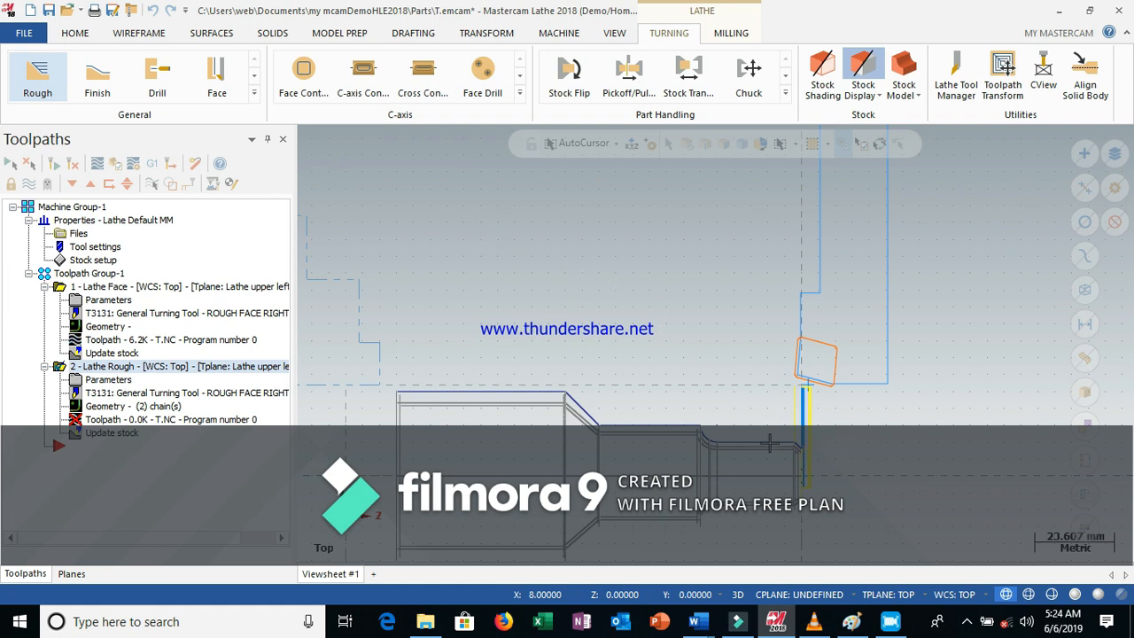
{"action": "left_click", "coordinate": [807, 458]}
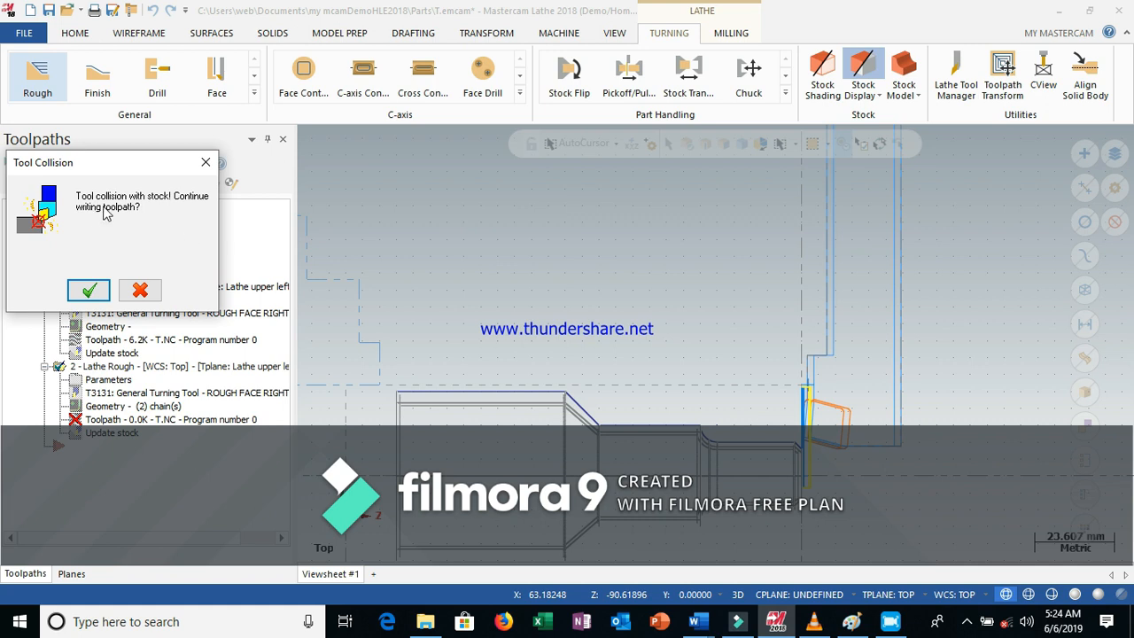
{"action": "left_click", "coordinate": [90, 292]}
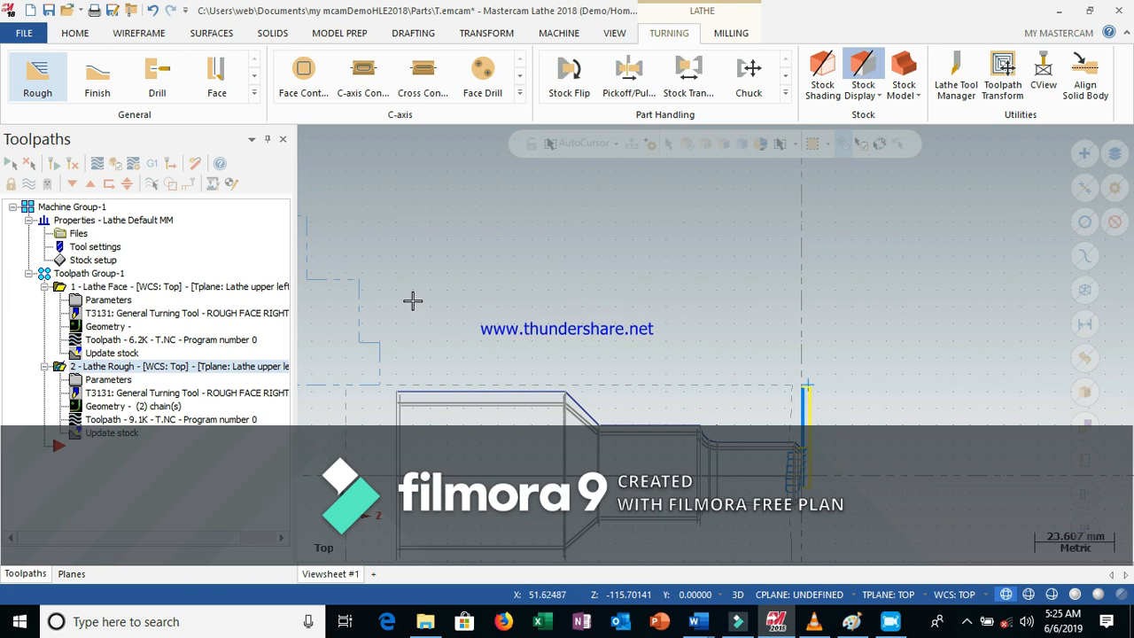
Start a Finish toolpath and chain the part's outer profile from the front end to the back end
{"action": "left_click", "coordinate": [97, 78]}
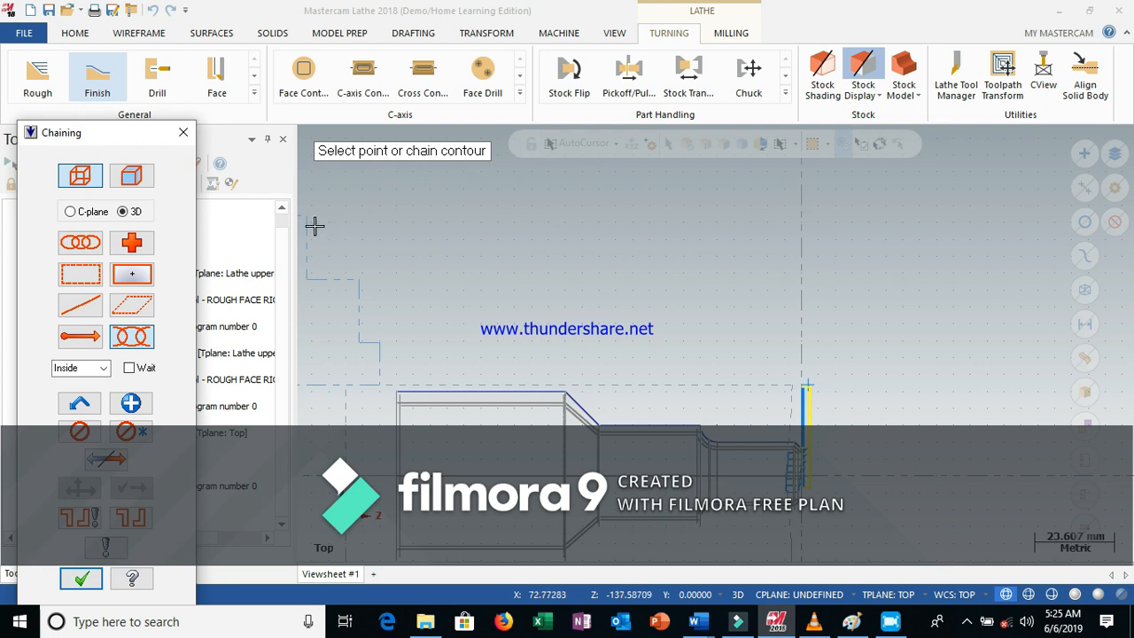
{"action": "left_click", "coordinate": [84, 245]}
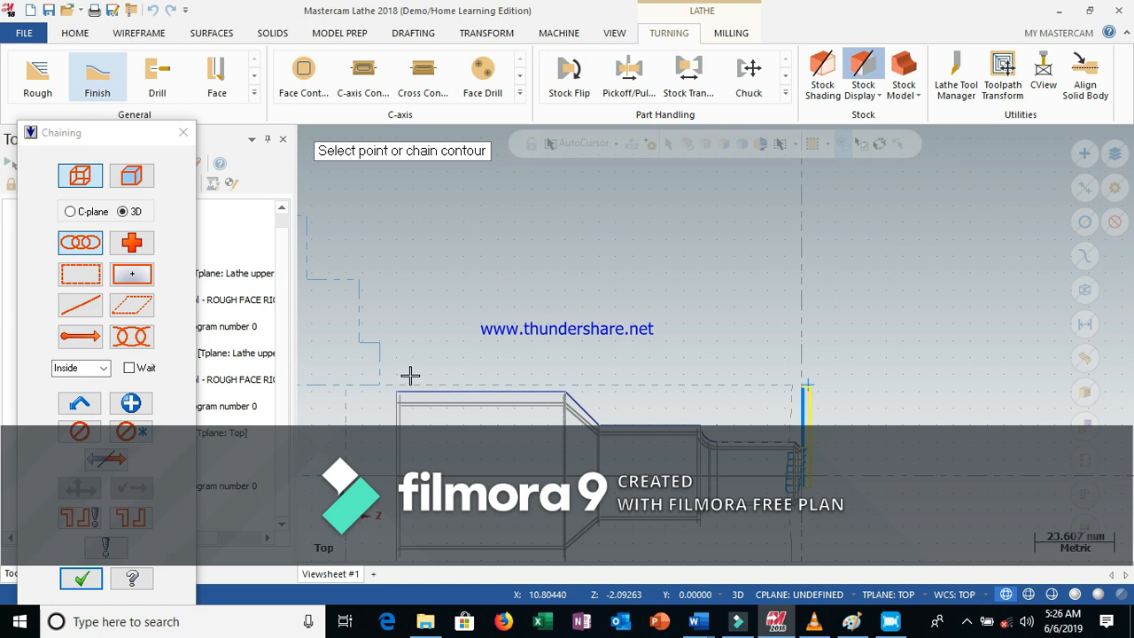
{"action": "left_click", "coordinate": [406, 391]}
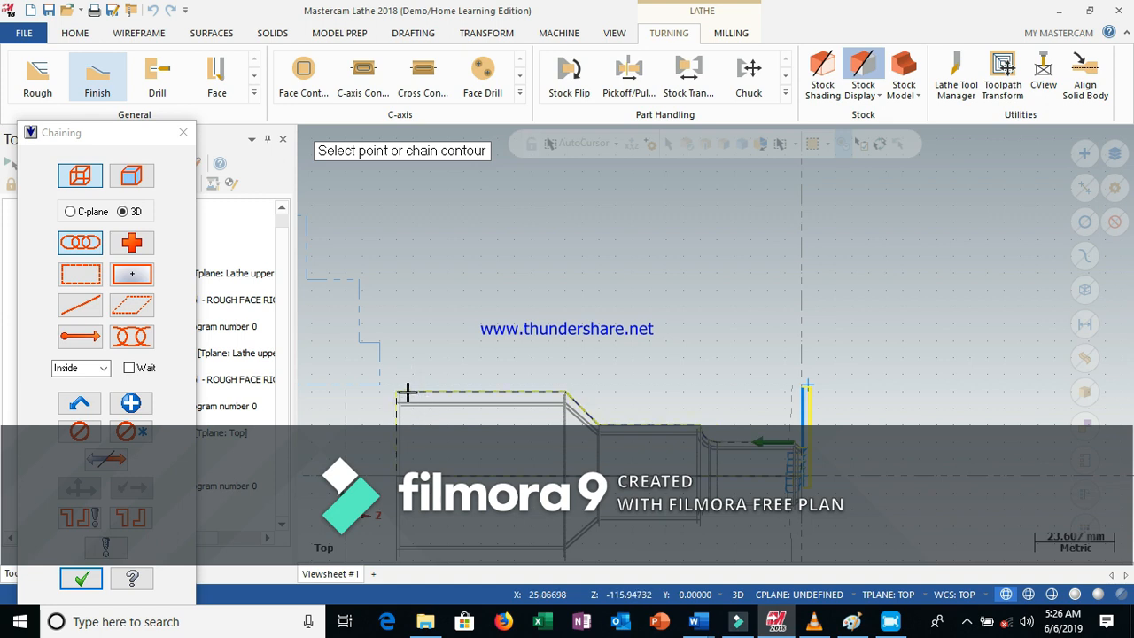
{"action": "left_click", "coordinate": [408, 392]}
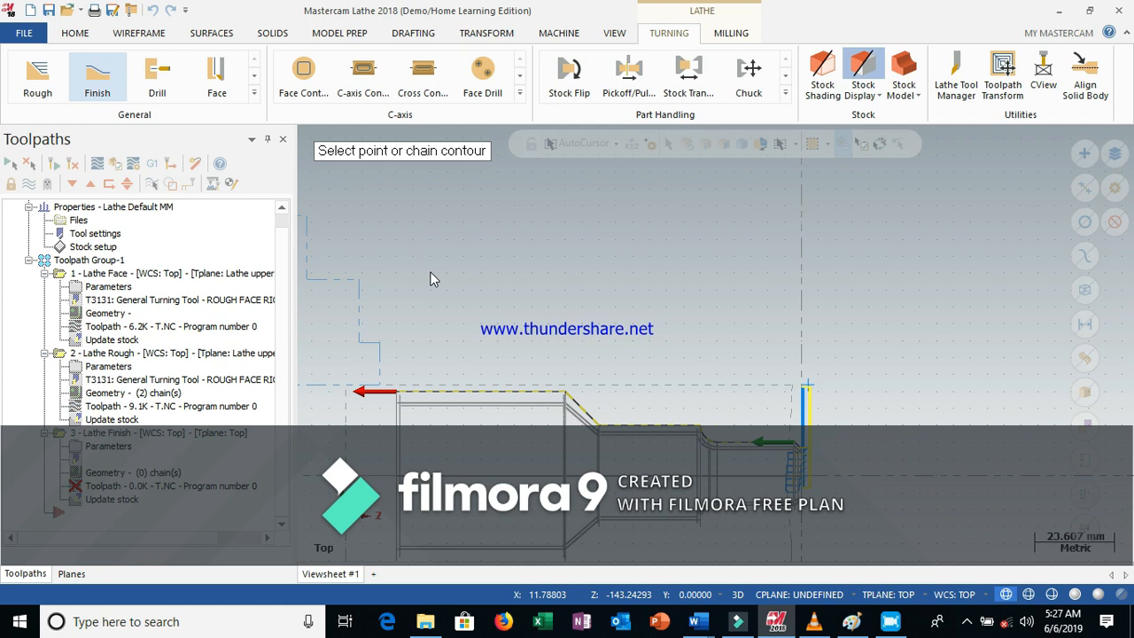
{"action": "key", "text": "Return"}
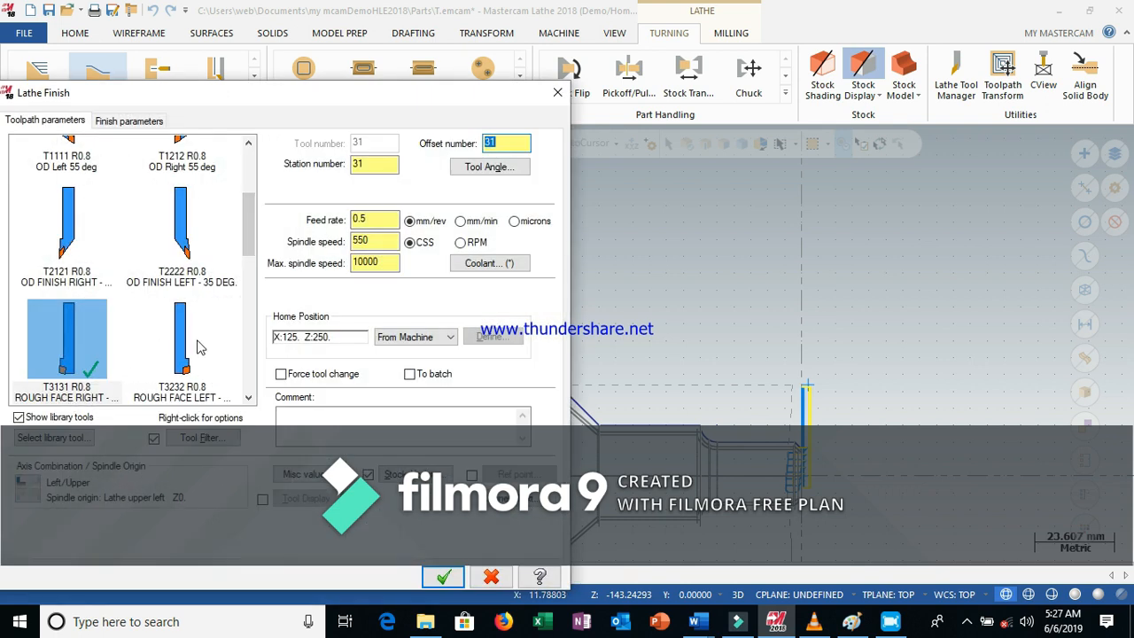
Choose the T2121 R0.8 OD FINISH RIGHT - 35 DEG tool for the Finish toolpath
{"action": "left_click", "coordinate": [249, 144]}
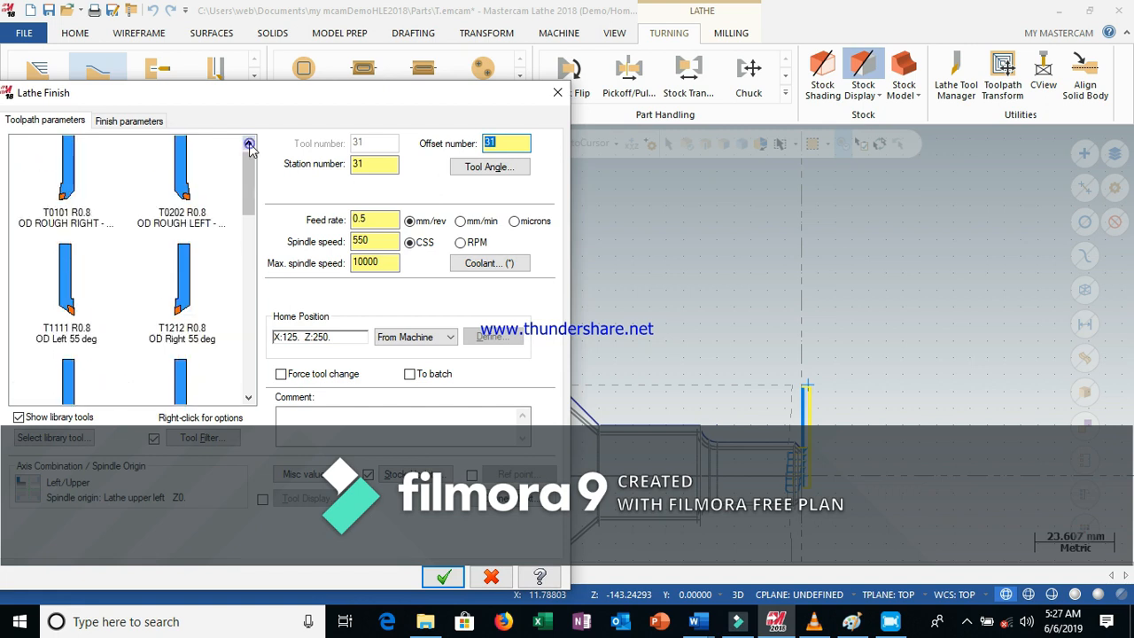
{"action": "left_click", "coordinate": [248, 145]}
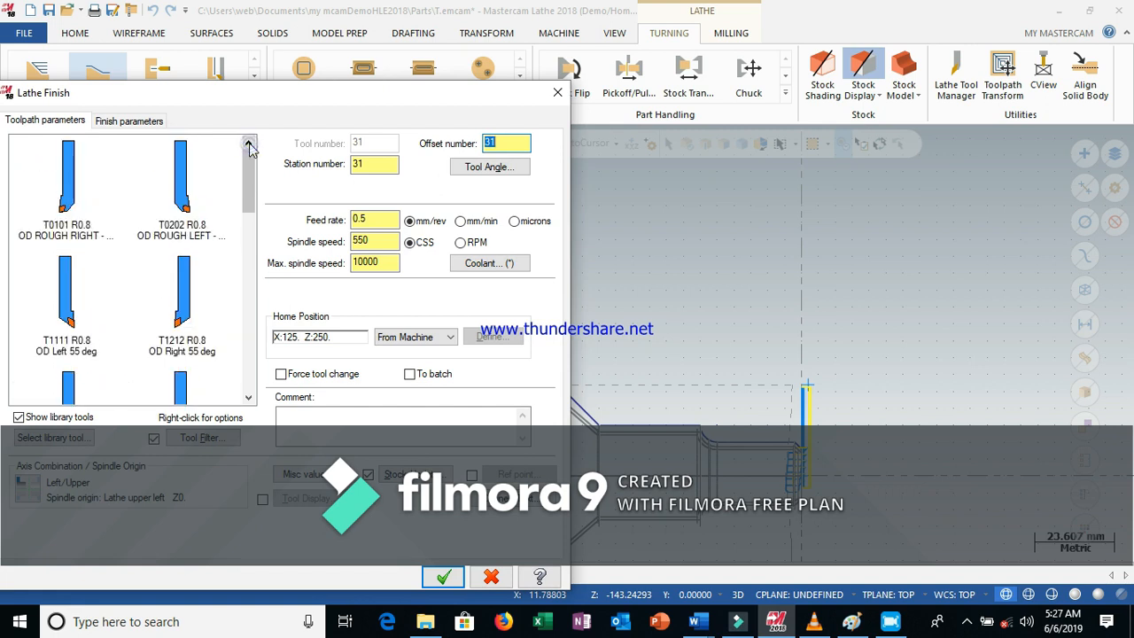
{"action": "left_click", "coordinate": [249, 400]}
{"action": "left_click", "coordinate": [251, 399]}
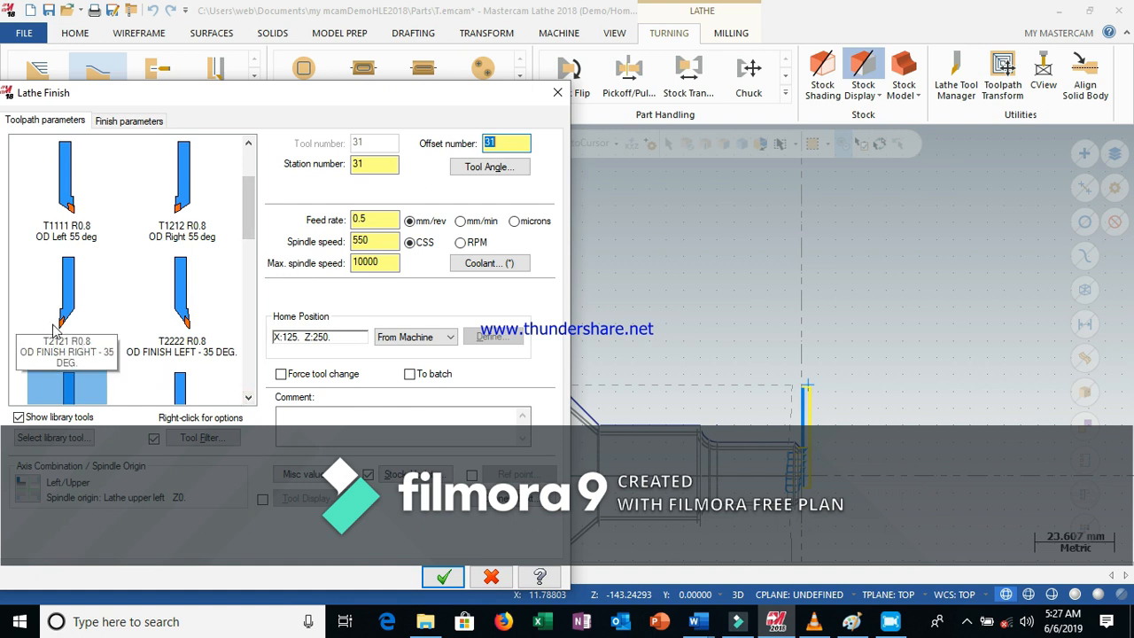
{"action": "left_click", "coordinate": [76, 298]}
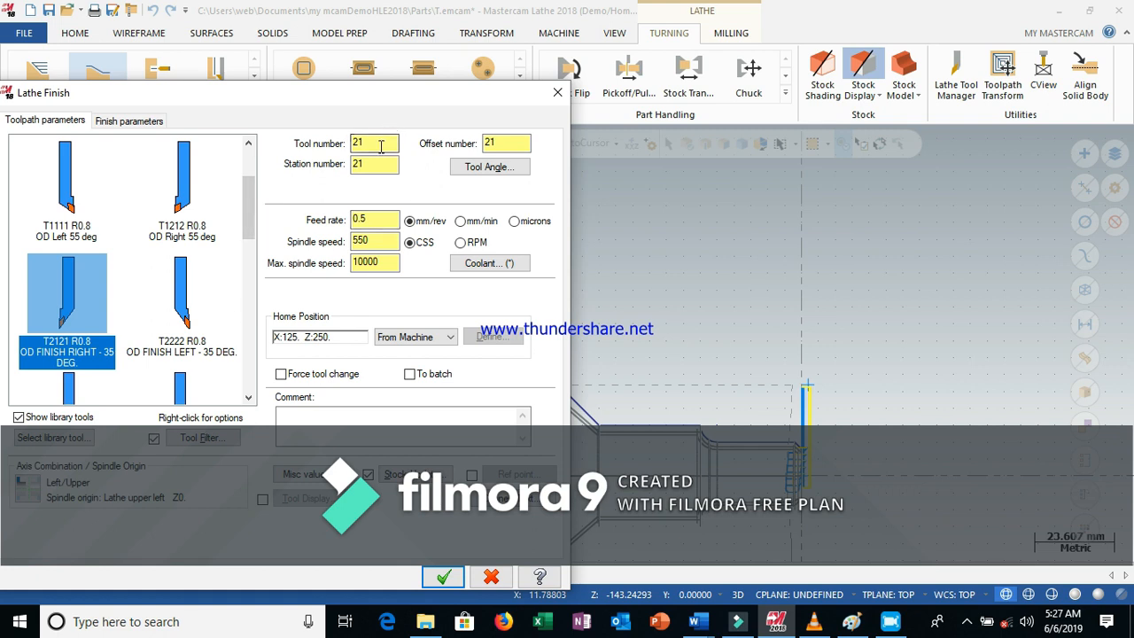
Set the finish stepover to 0.25 and the number of finish passes to 2, then accept the Finish toolpath
{"action": "left_click", "coordinate": [130, 122]}
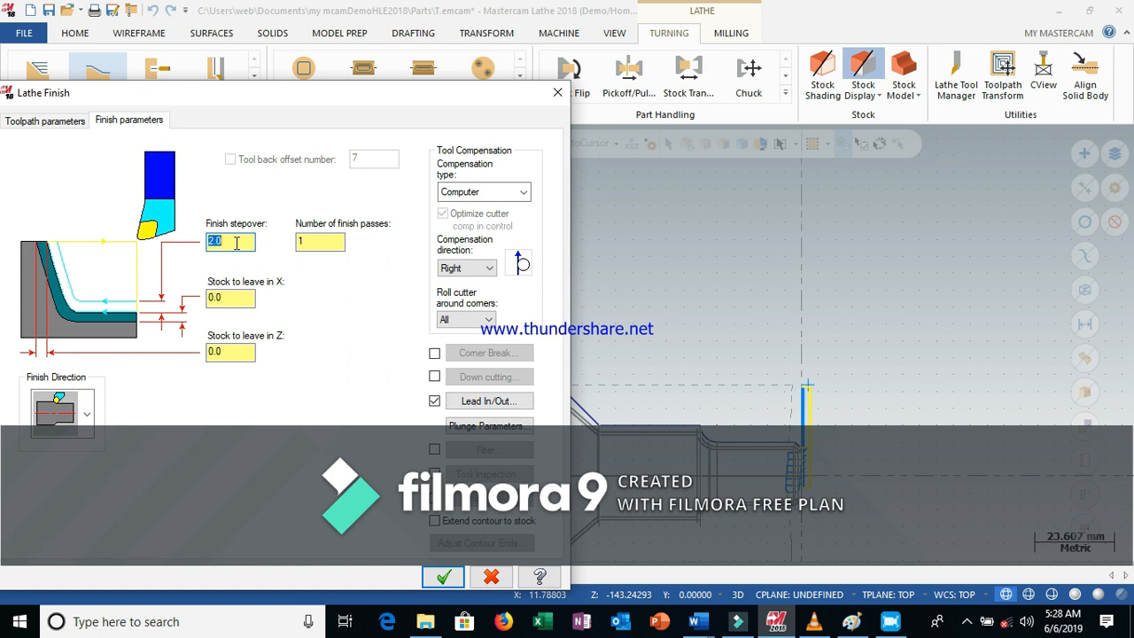
{"action": "type", "text": "0.25"}
{"action": "left_click", "coordinate": [301, 242]}
{"action": "type", "text": "2"}
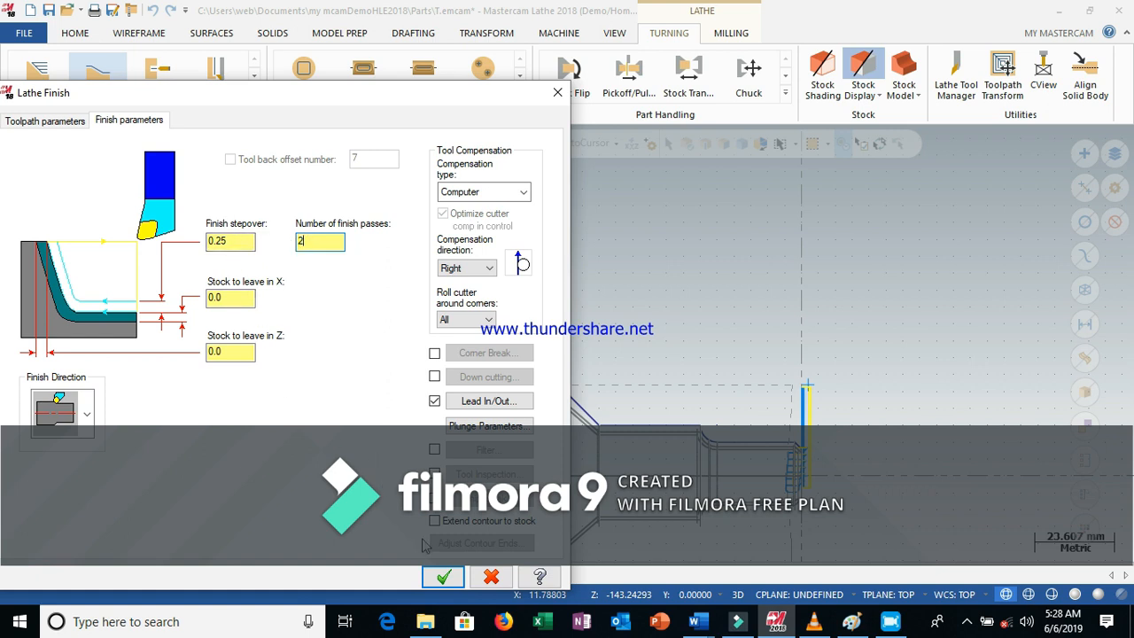
{"action": "left_click", "coordinate": [444, 576]}
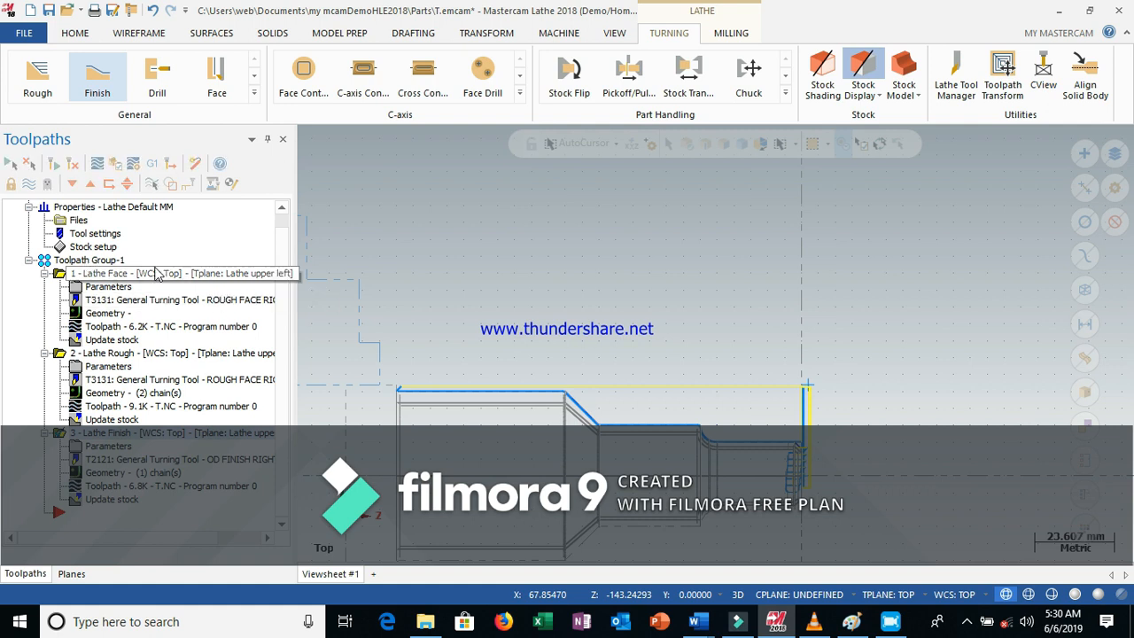
Select all operations in the toolpath group and open them in the Verify simulator
{"action": "left_click", "coordinate": [88, 261]}
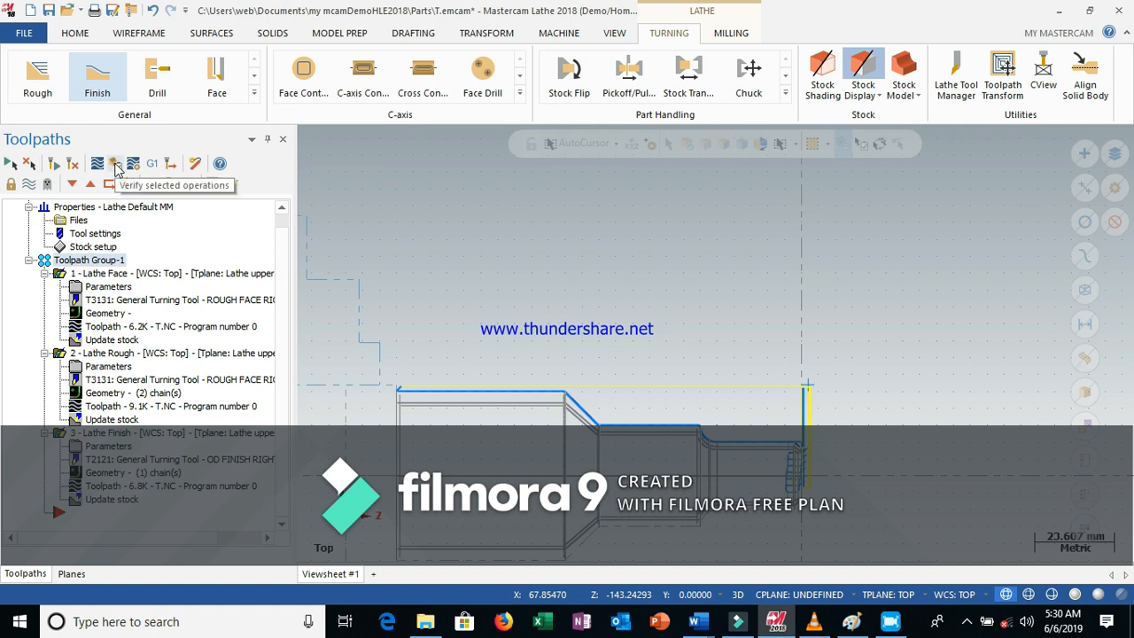
{"action": "left_click", "coordinate": [115, 166]}
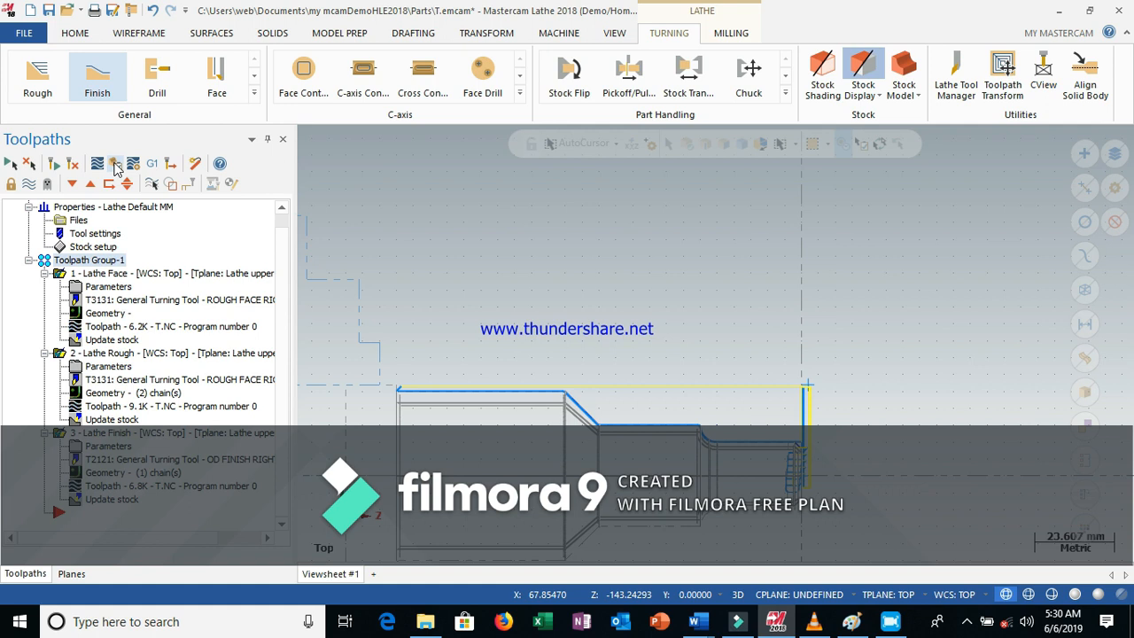
{"action": "left_click", "coordinate": [115, 166]}
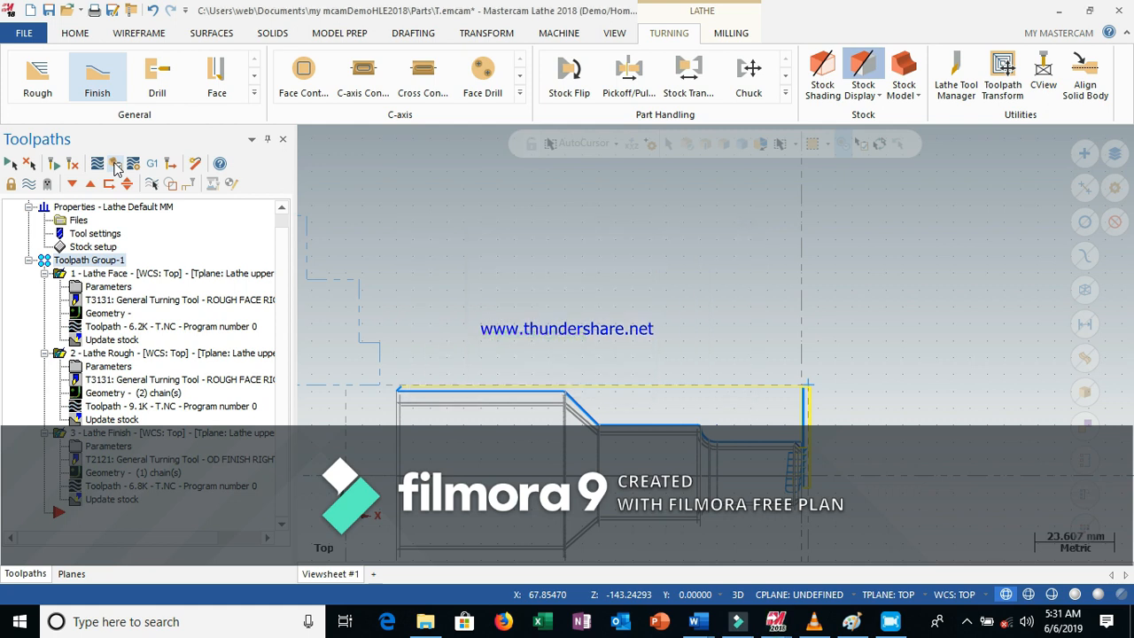
{"action": "left_click", "coordinate": [116, 167]}
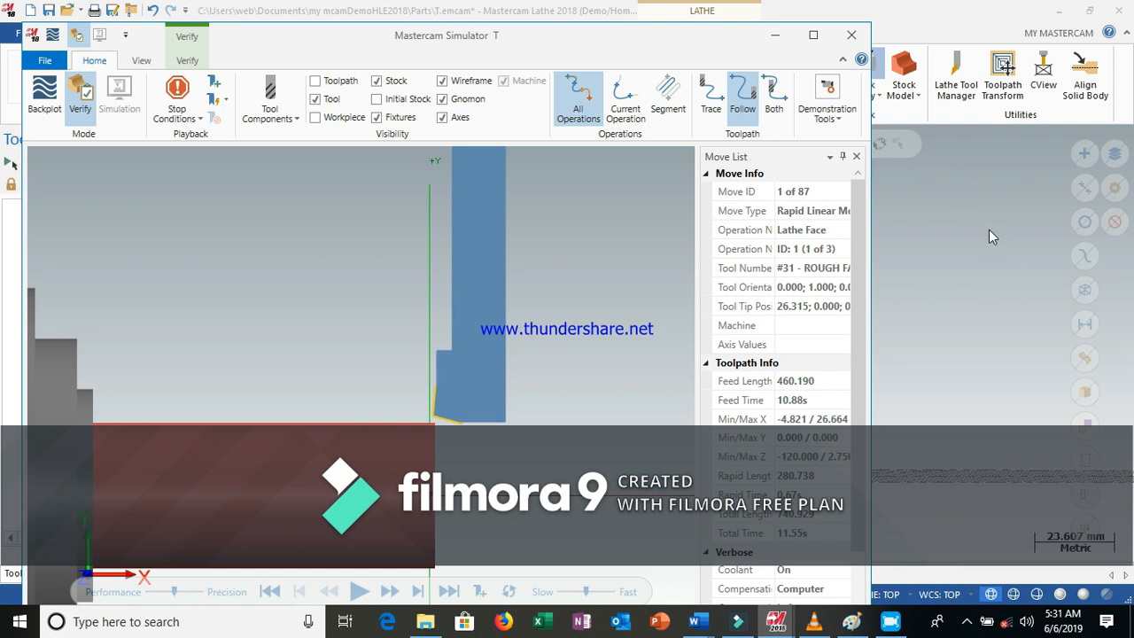
Maximize the simulator window and switch its view to isometric
{"action": "left_click", "coordinate": [816, 37]}
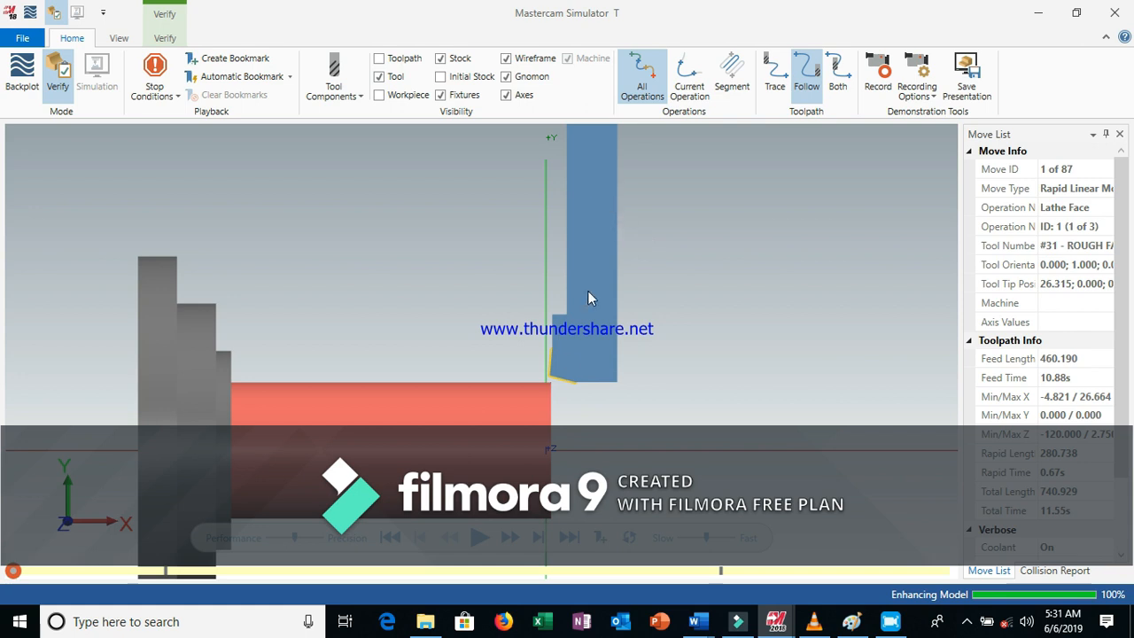
{"action": "right_click", "coordinate": [745, 182]}
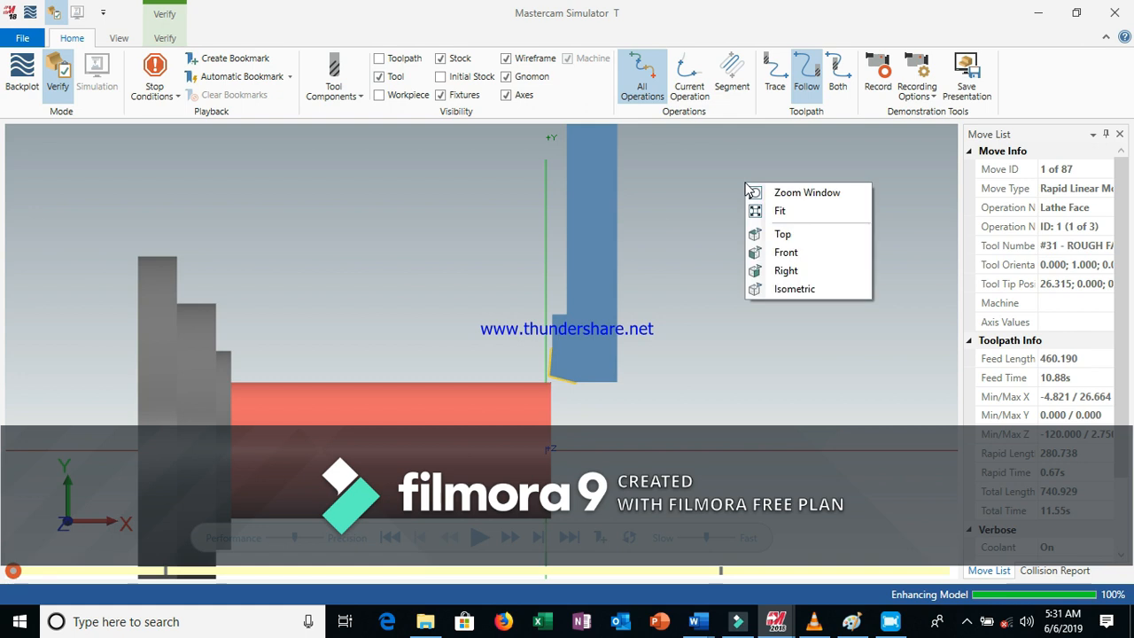
{"action": "left_click", "coordinate": [795, 289]}
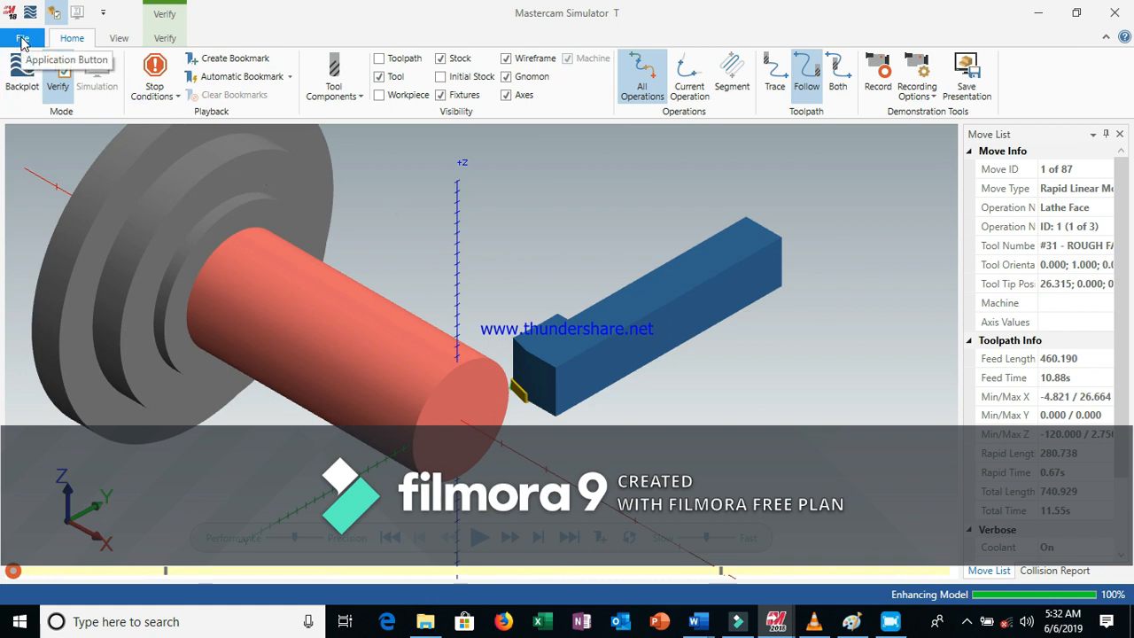
Switch the simulator to Backplot mode to view the toolpath, then return to Verify mode
{"action": "left_click", "coordinate": [103, 14]}
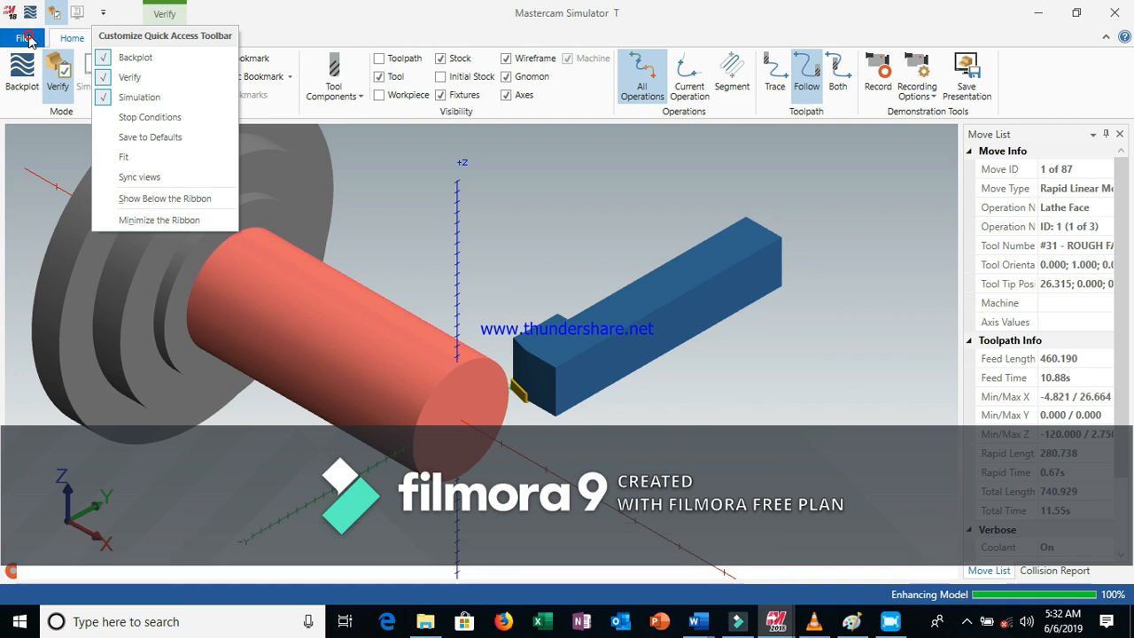
{"action": "left_click", "coordinate": [32, 39]}
{"action": "left_click", "coordinate": [31, 33]}
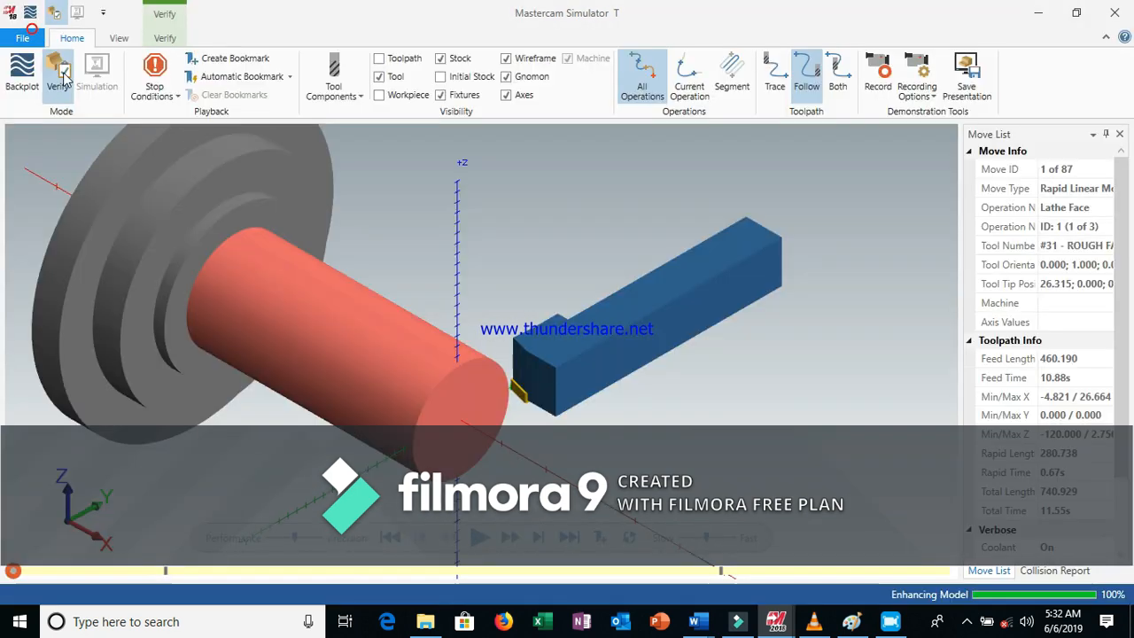
{"action": "left_click", "coordinate": [22, 76]}
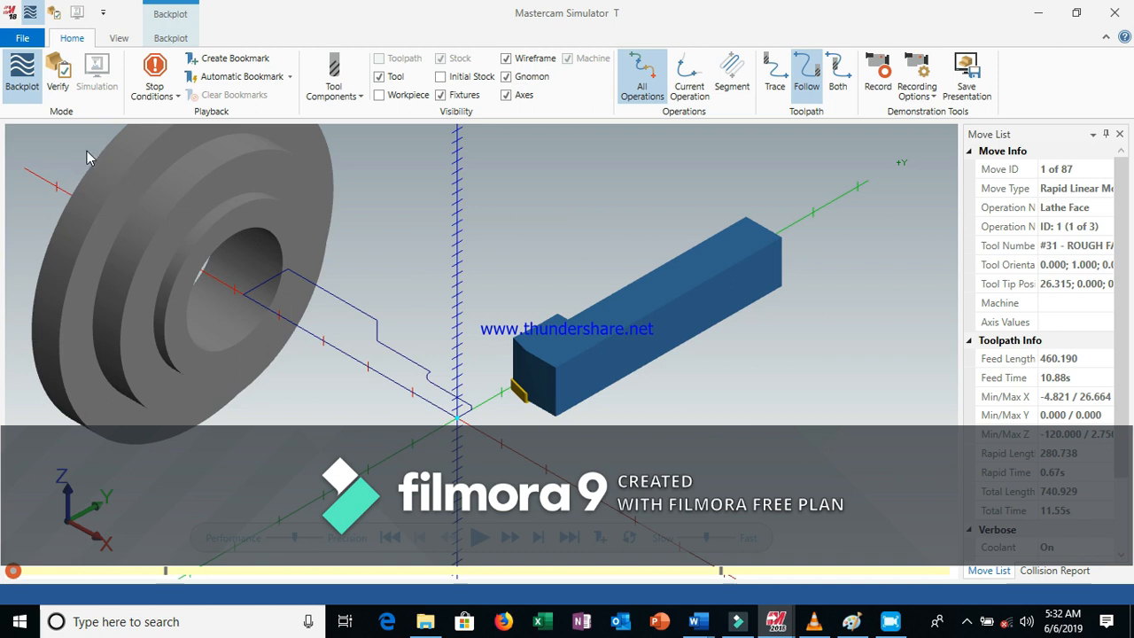
{"action": "left_click", "coordinate": [59, 71]}
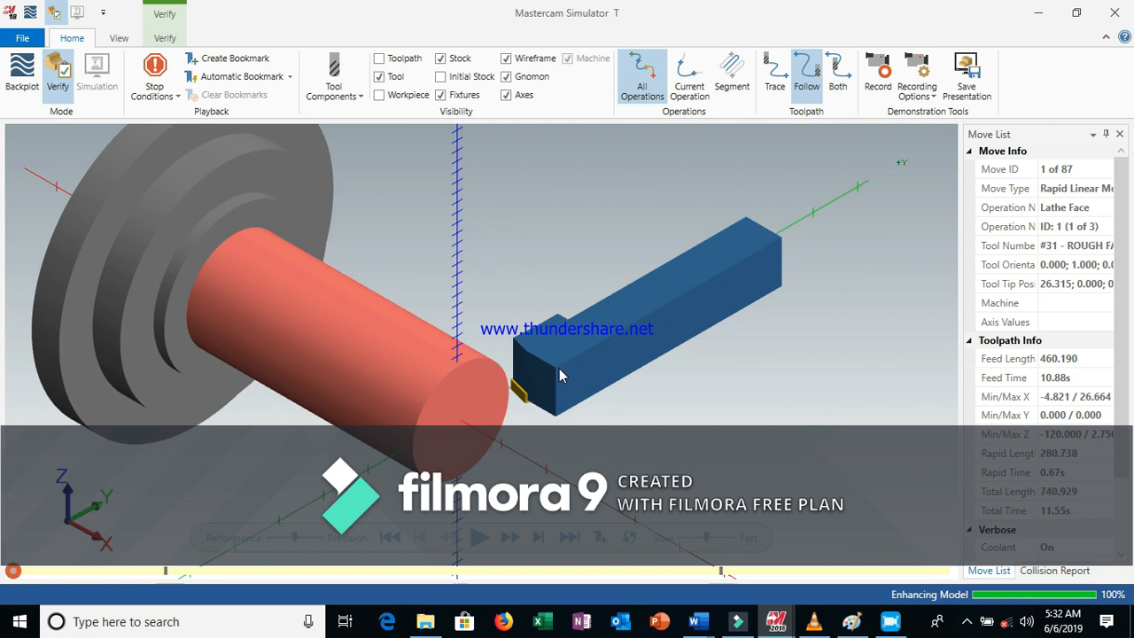
Try the two-viewport layouts in rows and in columns, then return to a single view
{"action": "left_click", "coordinate": [119, 39]}
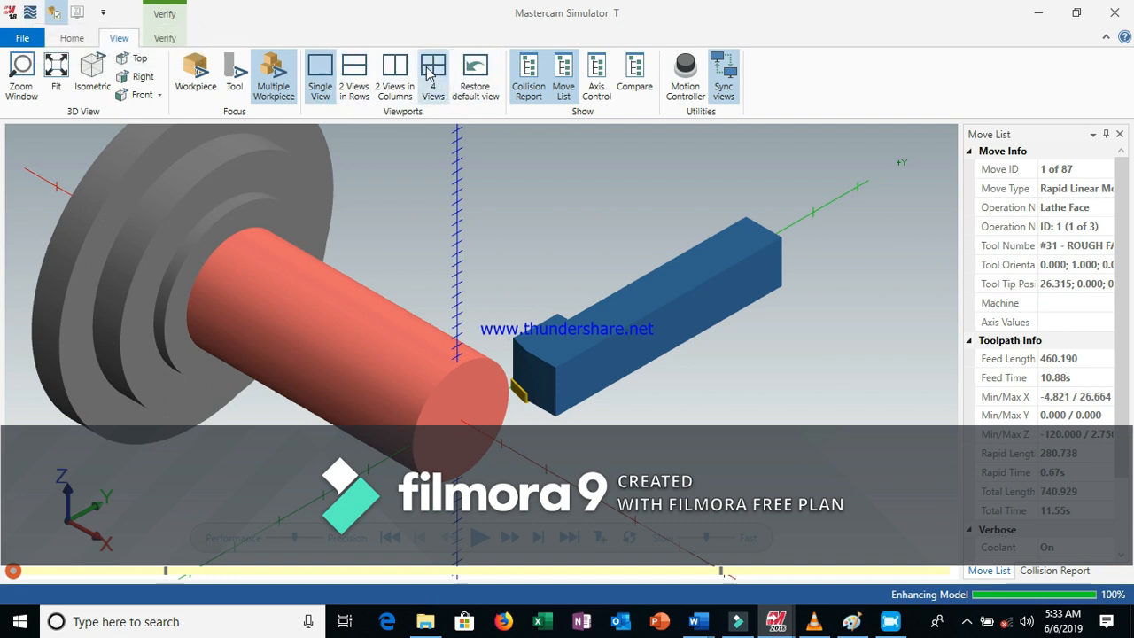
{"action": "left_click", "coordinate": [358, 71]}
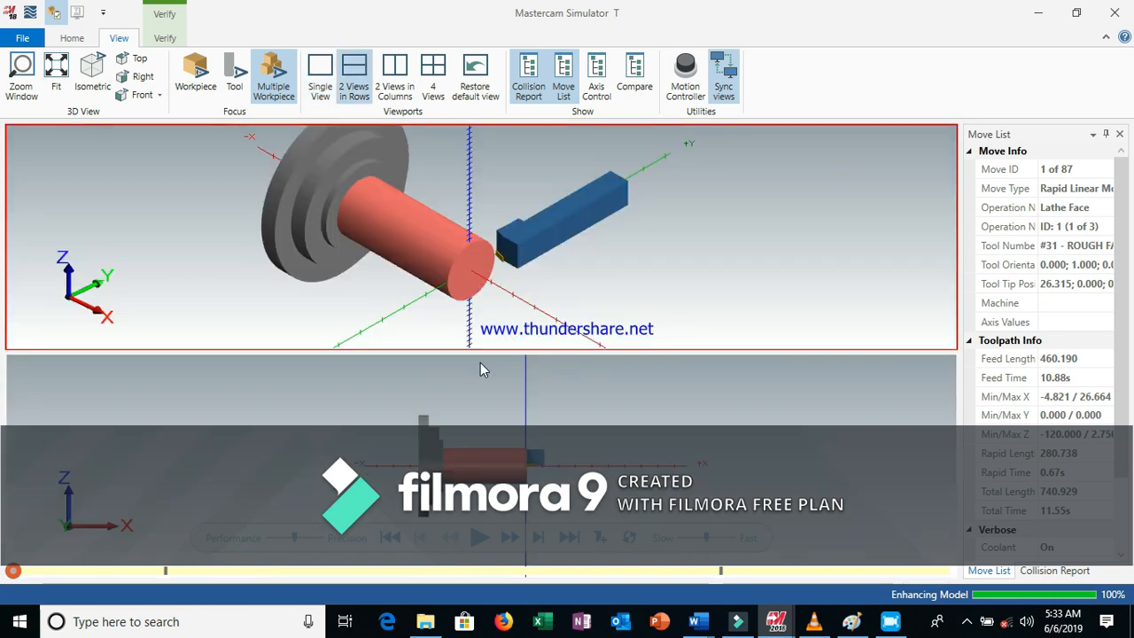
{"action": "left_click", "coordinate": [397, 78]}
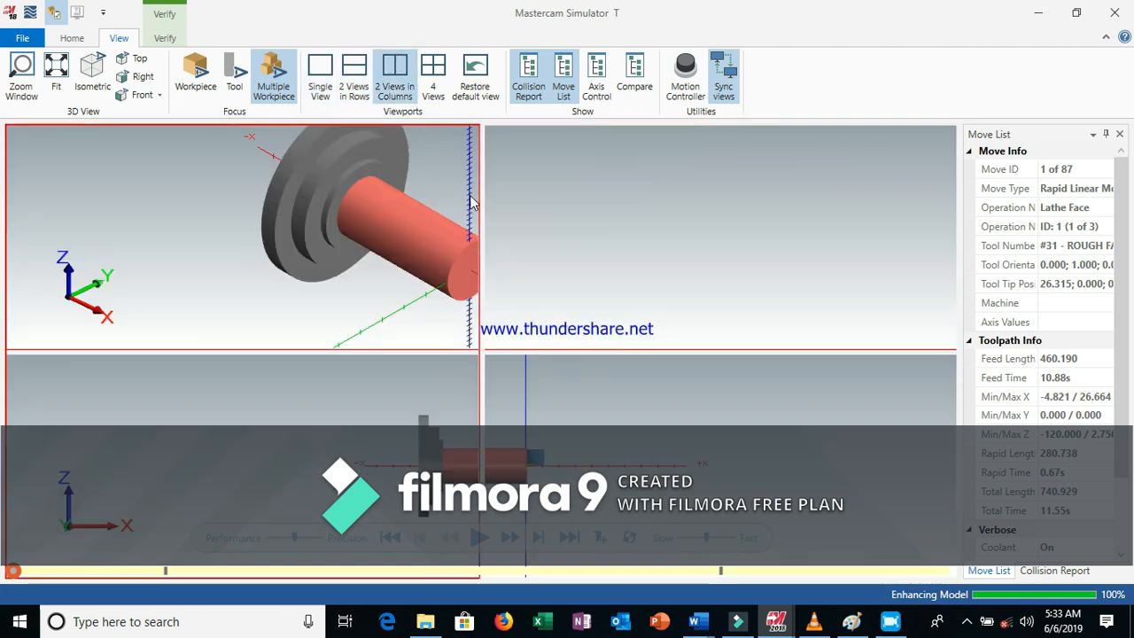
{"action": "left_click", "coordinate": [507, 275]}
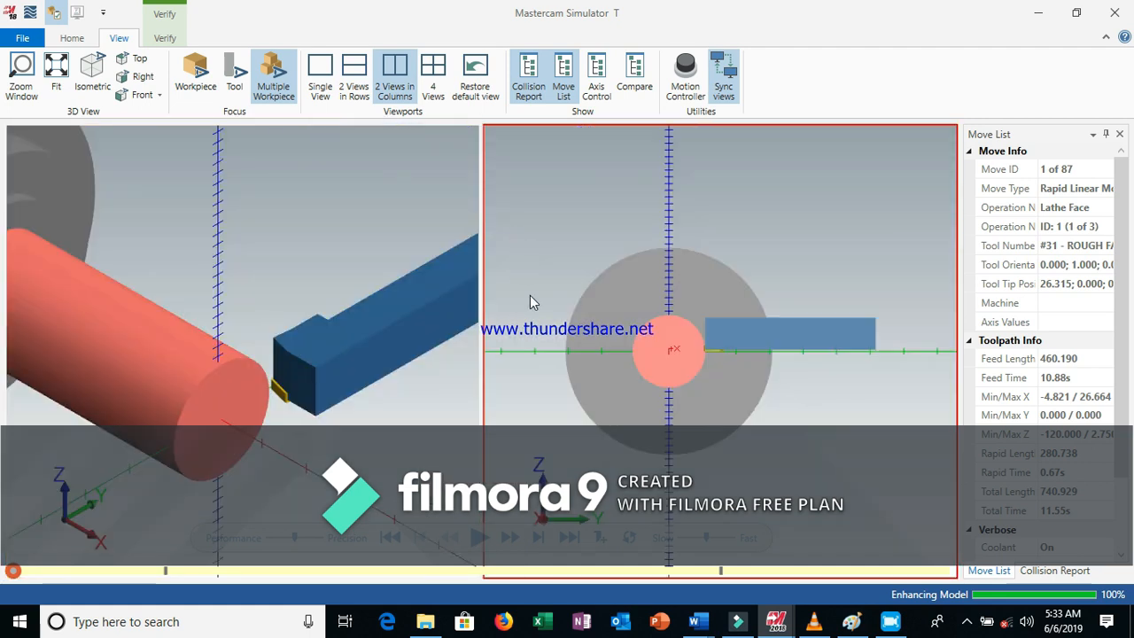
{"action": "left_click", "coordinate": [402, 253]}
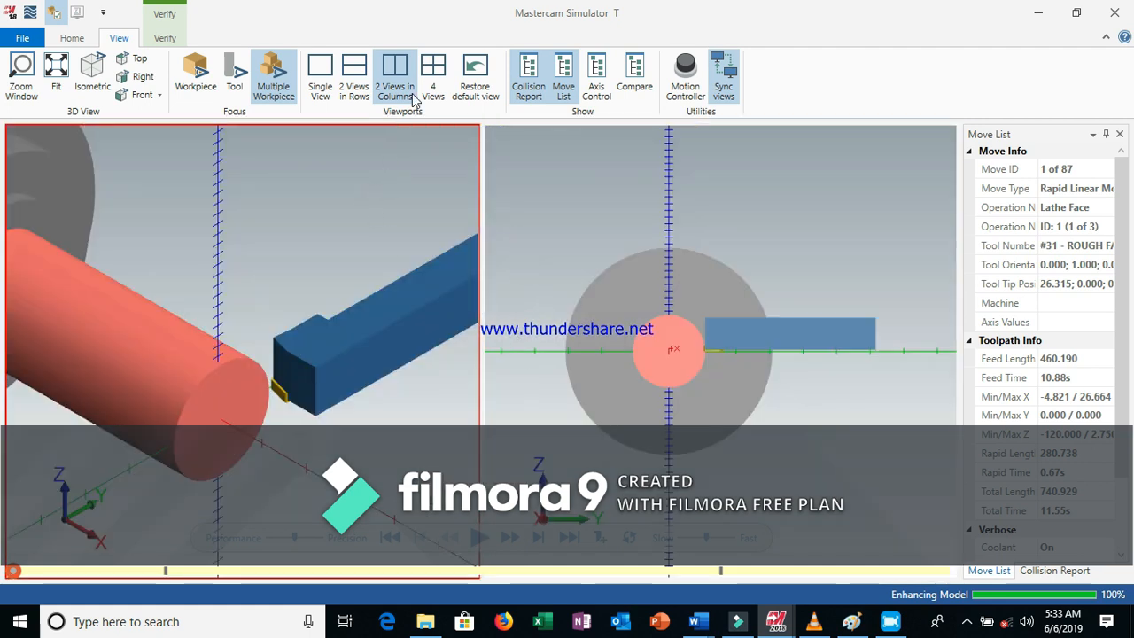
{"action": "left_click", "coordinate": [322, 71]}
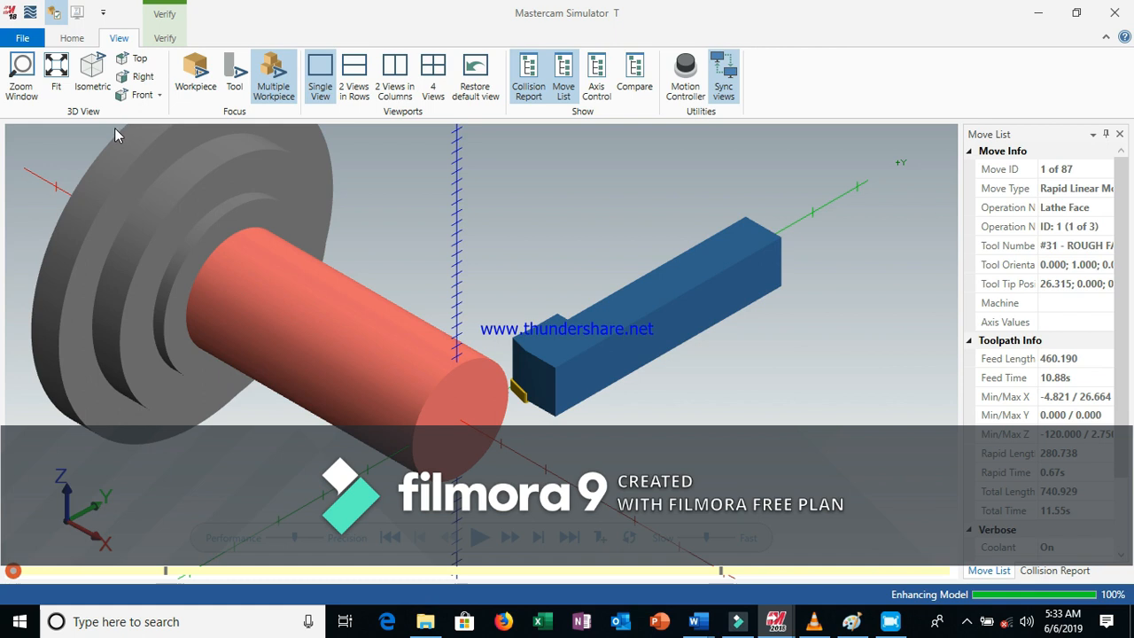
Play the verification of all operations and adjust the playback speed
{"action": "left_click", "coordinate": [72, 39]}
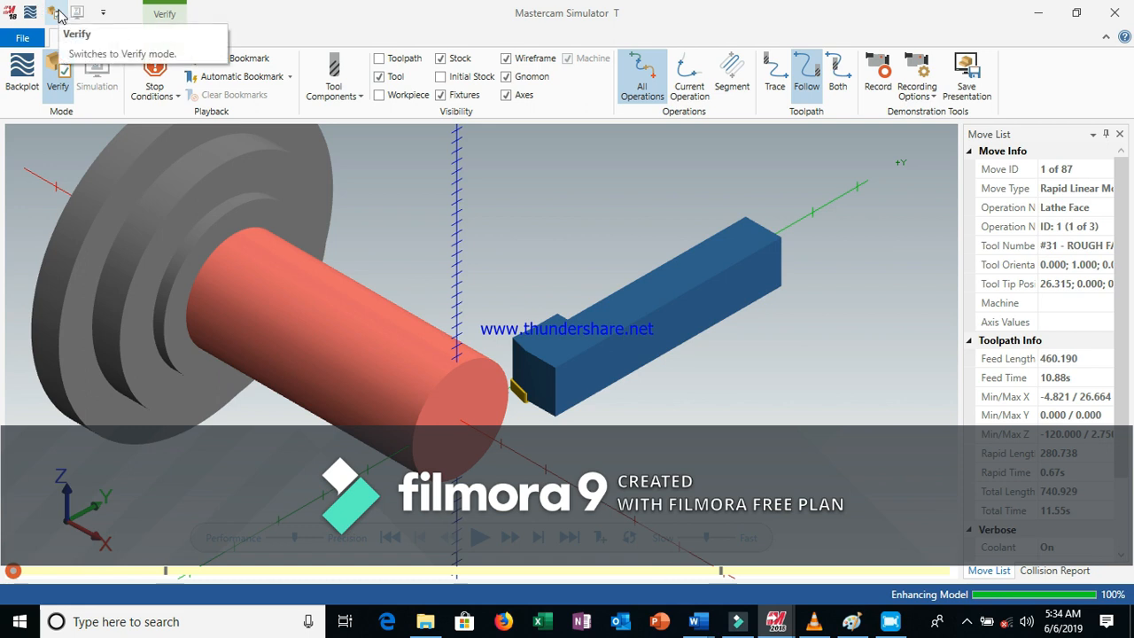
{"action": "left_click", "coordinate": [479, 537]}
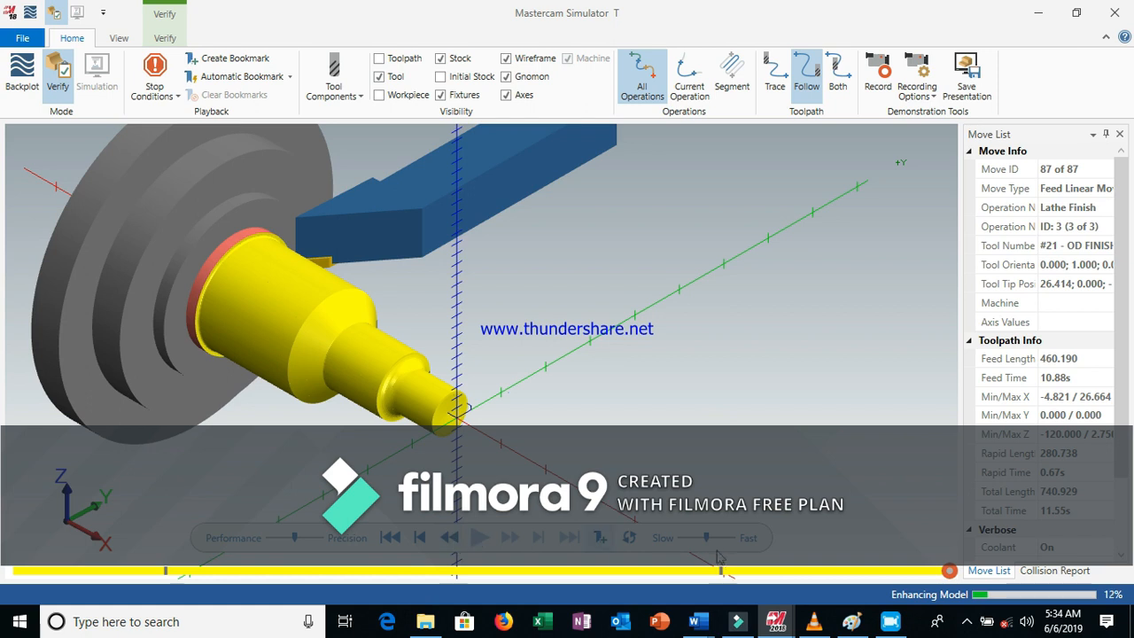
{"action": "left_click_drag", "start_coordinate": [708, 541], "coordinate": [688, 539]}
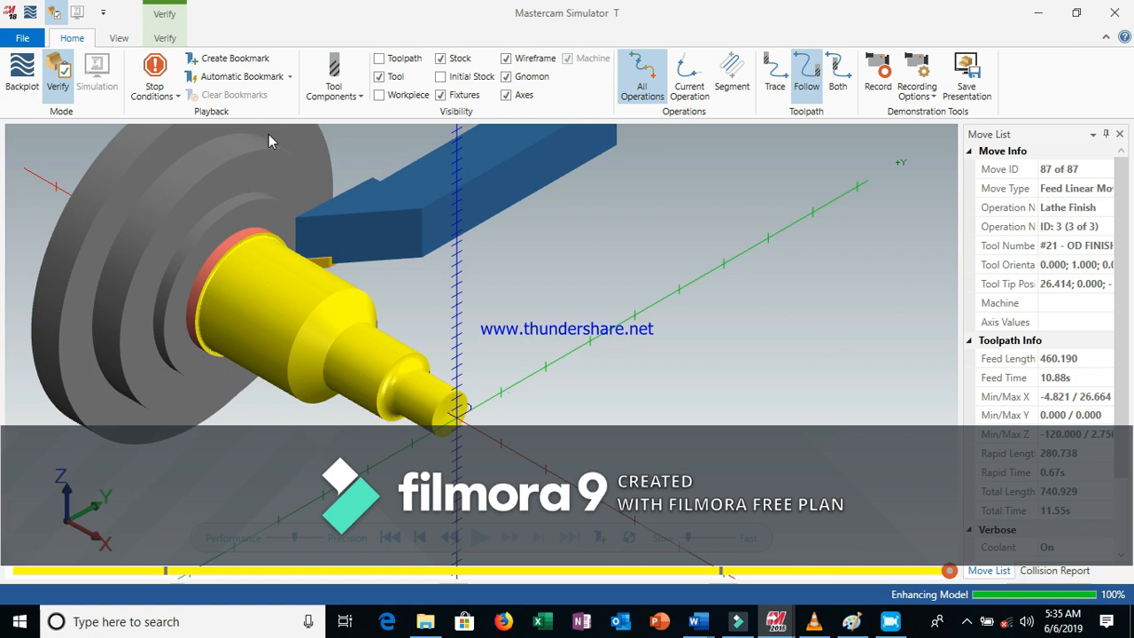
{"action": "left_click", "coordinate": [1038, 14]}
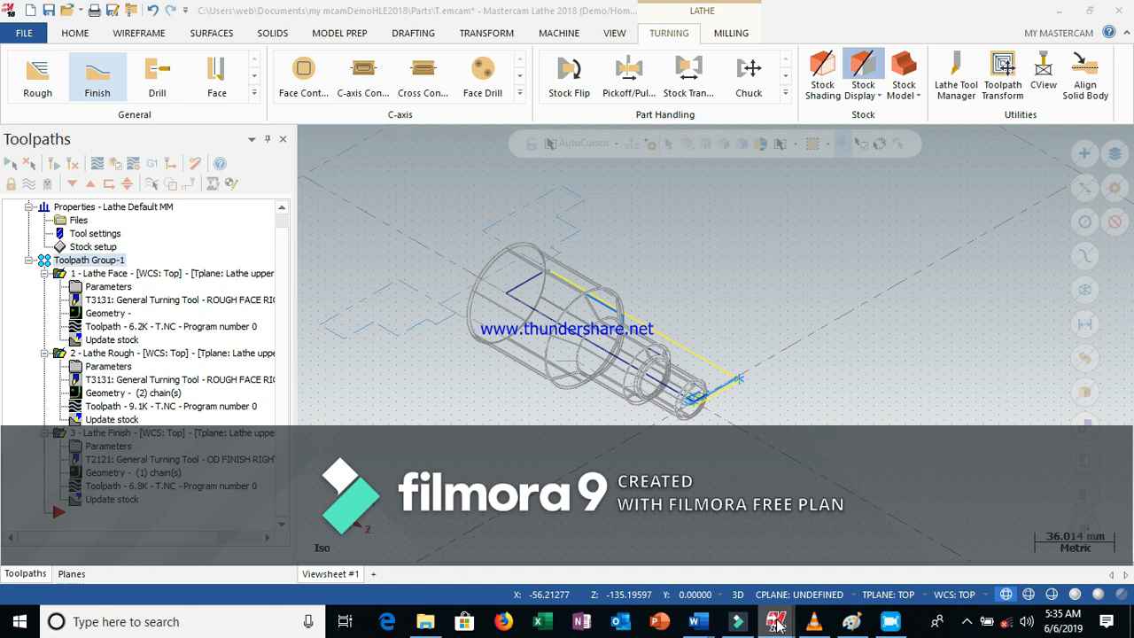
{"action": "mouse_move", "coordinate": [776, 622]}
{"action": "left_click", "coordinate": [842, 557]}
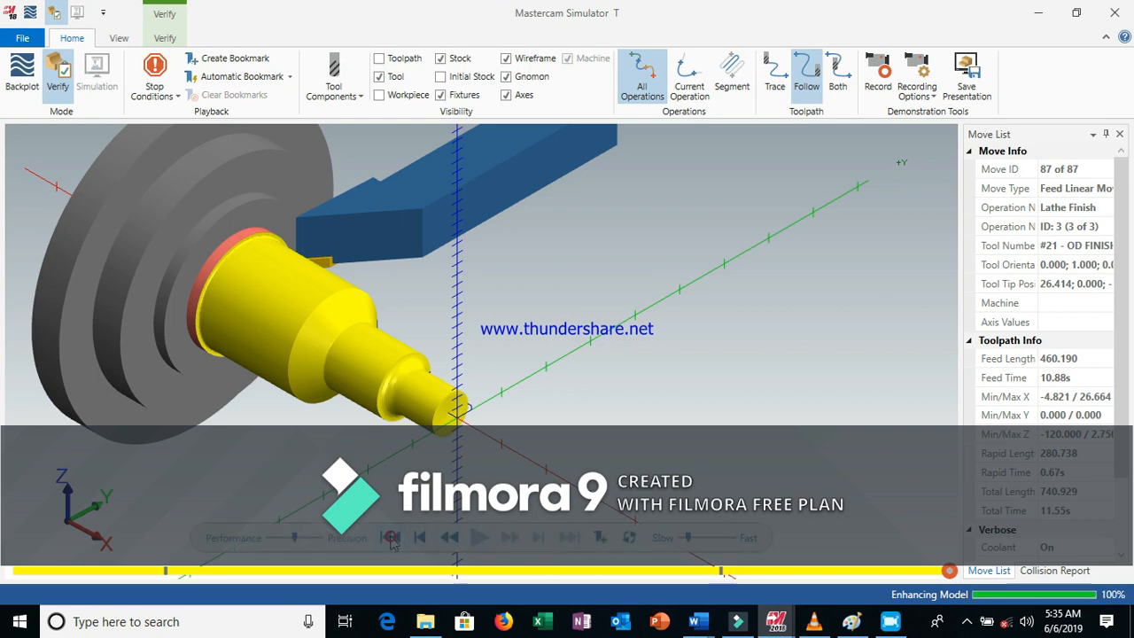
Step the simulation backward, rewind it to the start and play it again
{"action": "left_click", "coordinate": [449, 539]}
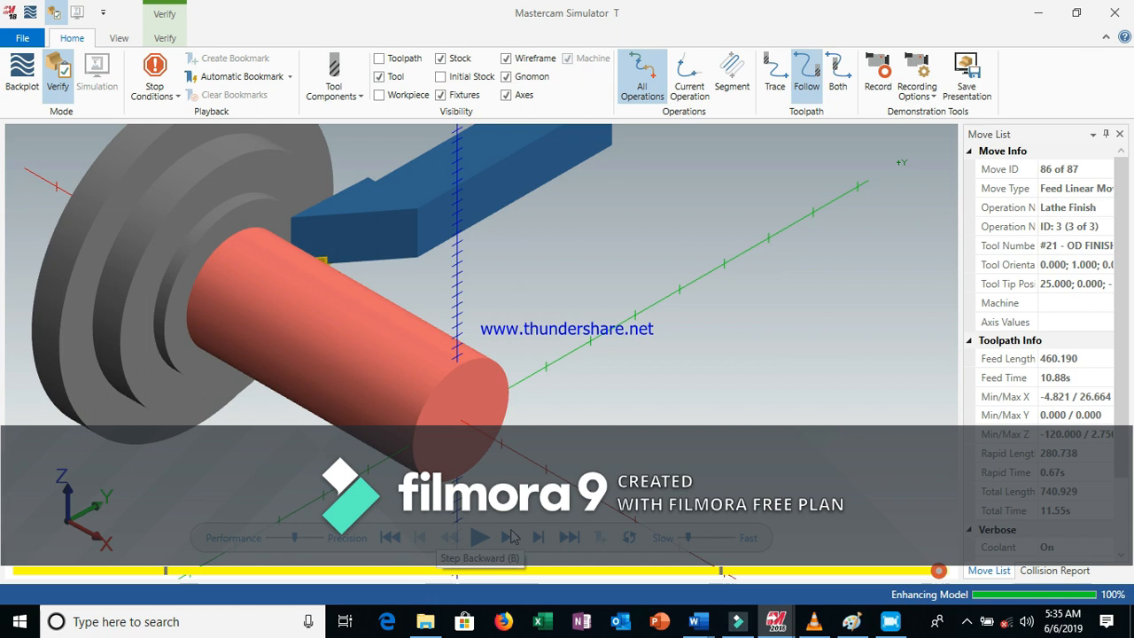
{"action": "left_click", "coordinate": [397, 535]}
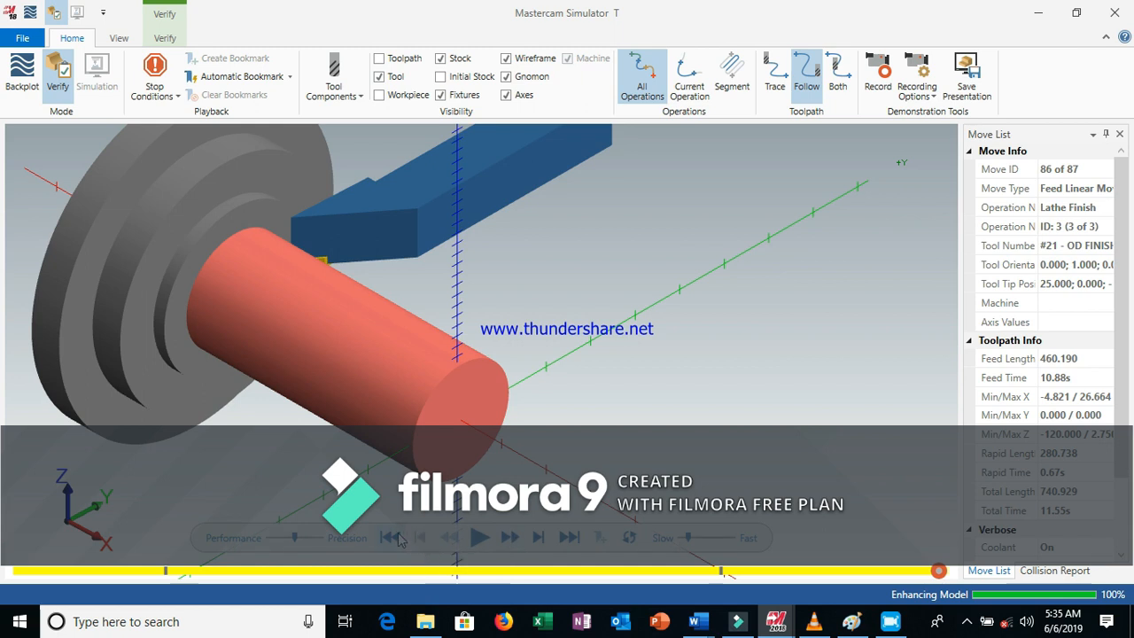
{"action": "left_click", "coordinate": [479, 537]}
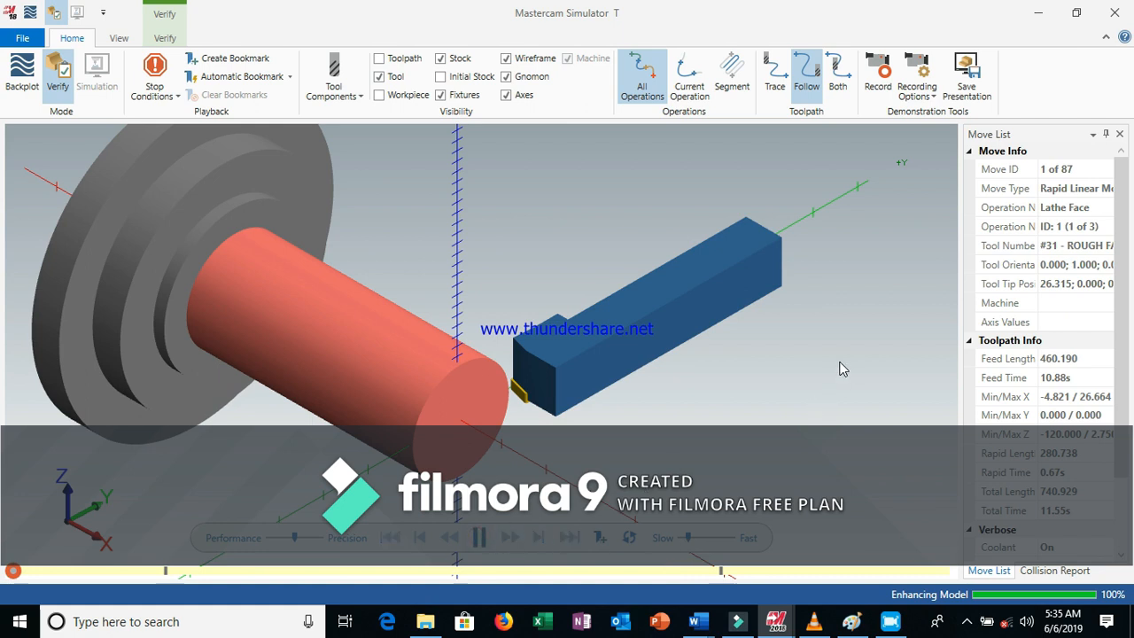